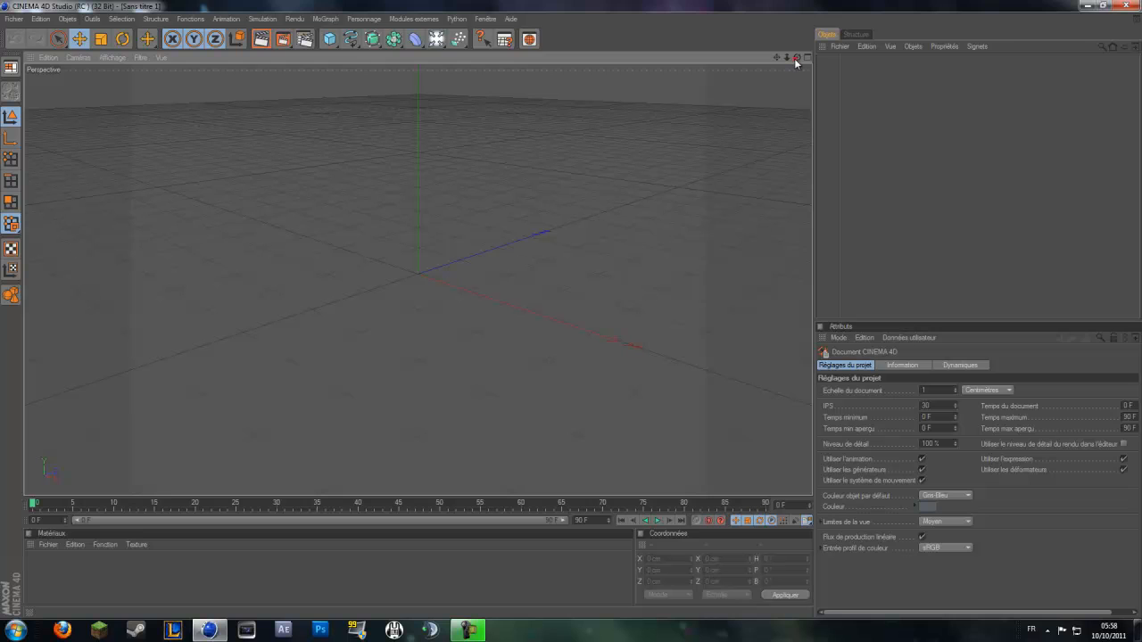
drag(797, 57, 571, 314)
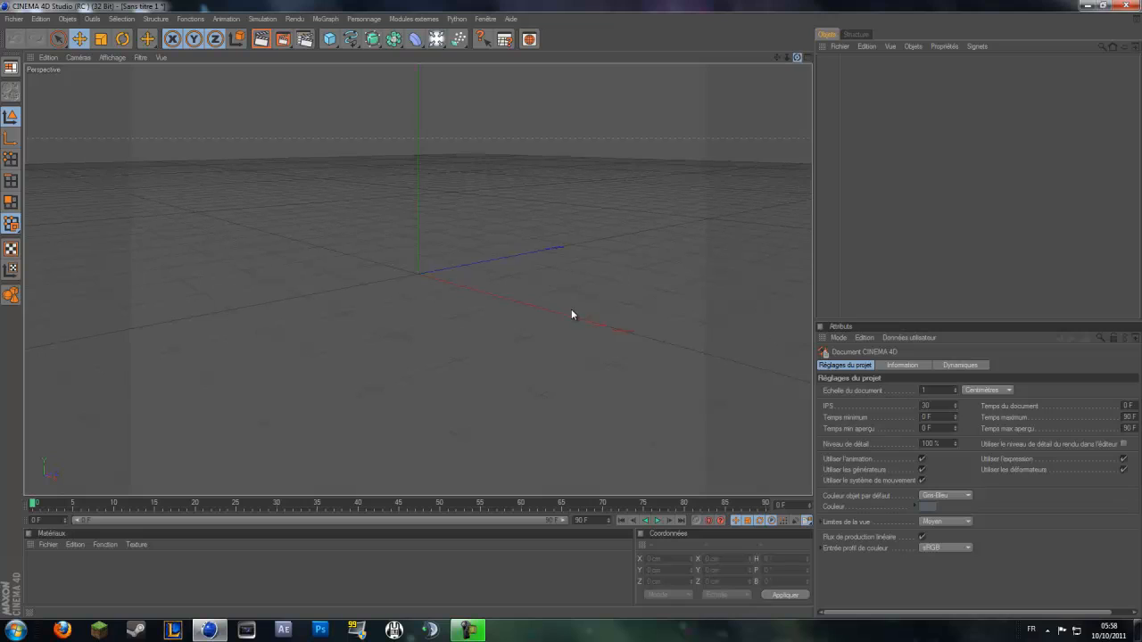
click(1107, 630)
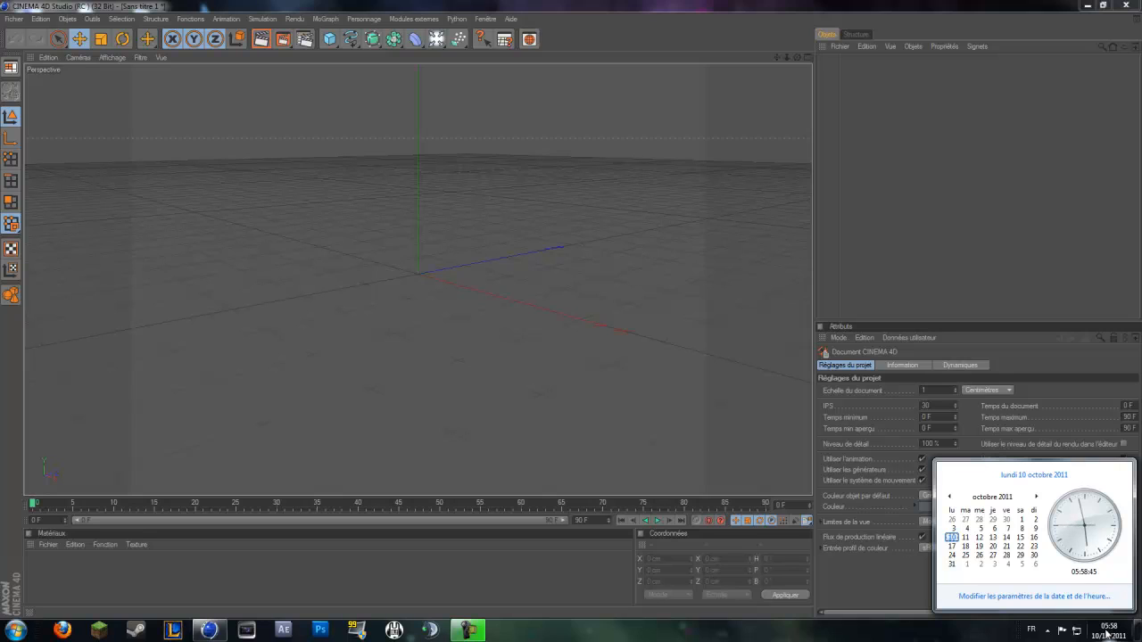
click(1106, 635)
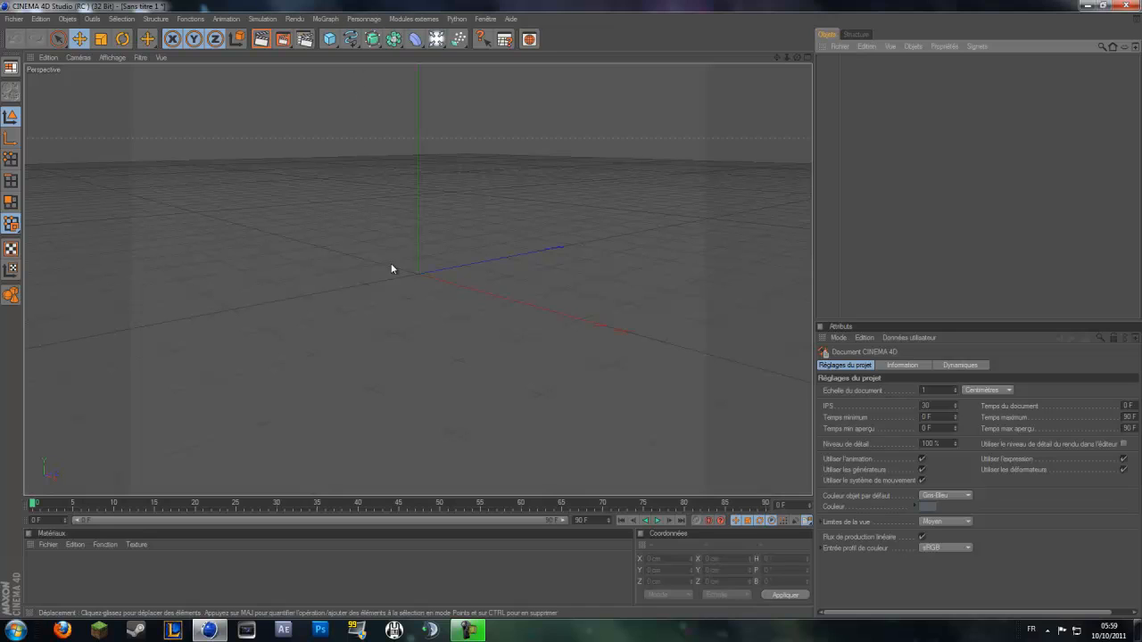
- Set the animation's end frame to 150 and extend the preview range to frame 150
drag(35, 508, 7, 502)
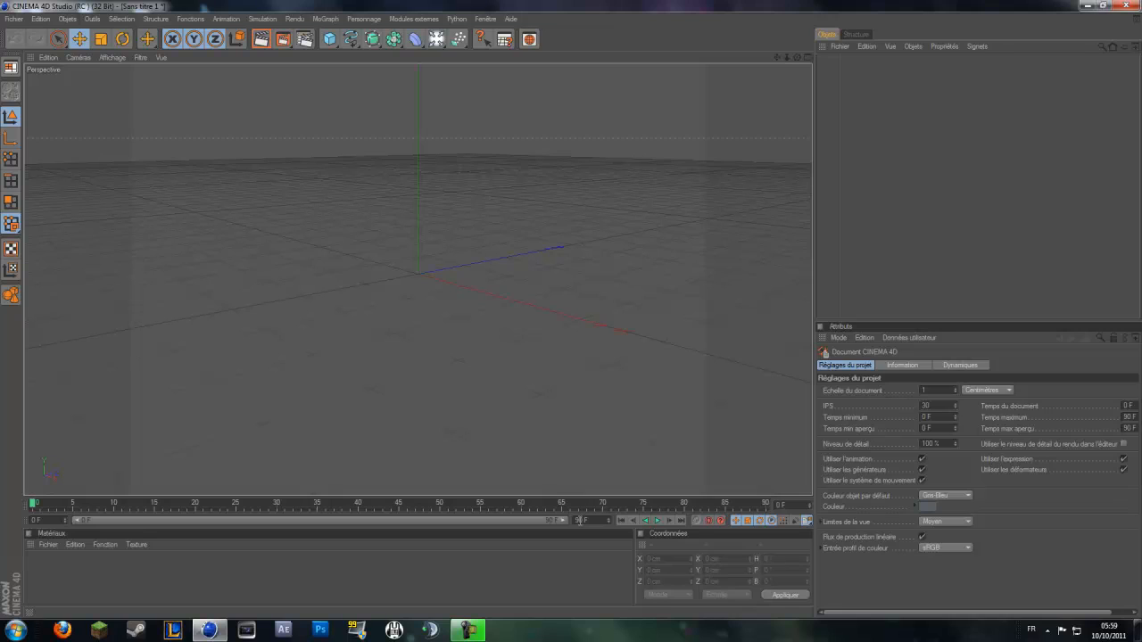
drag(580, 520, 572, 510)
text(150)
click(852, 589)
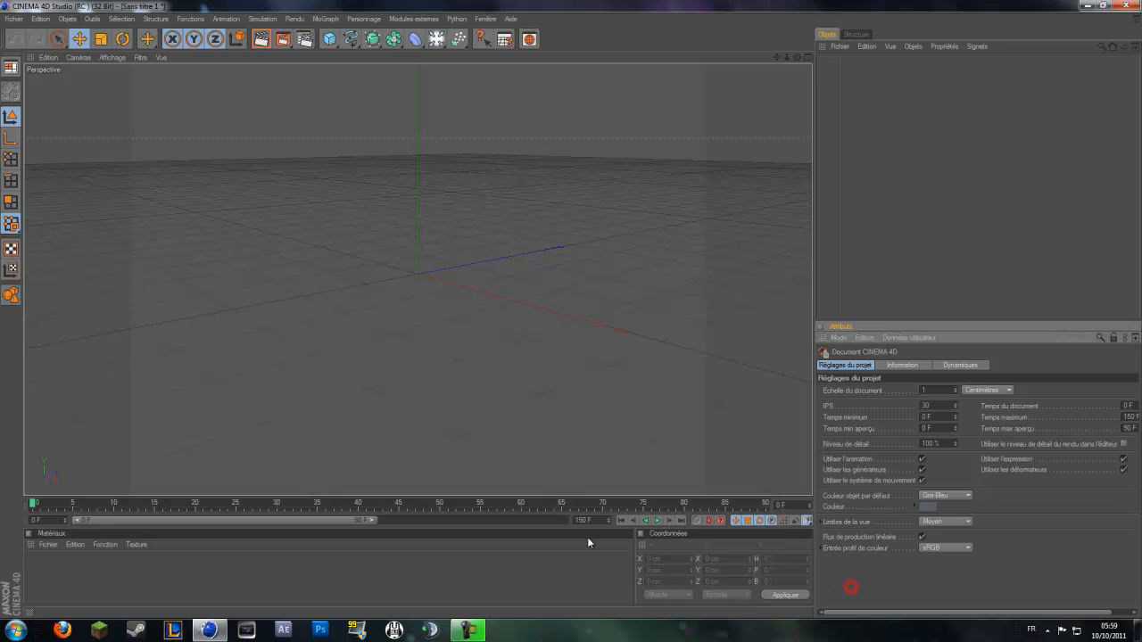
drag(373, 525, 567, 523)
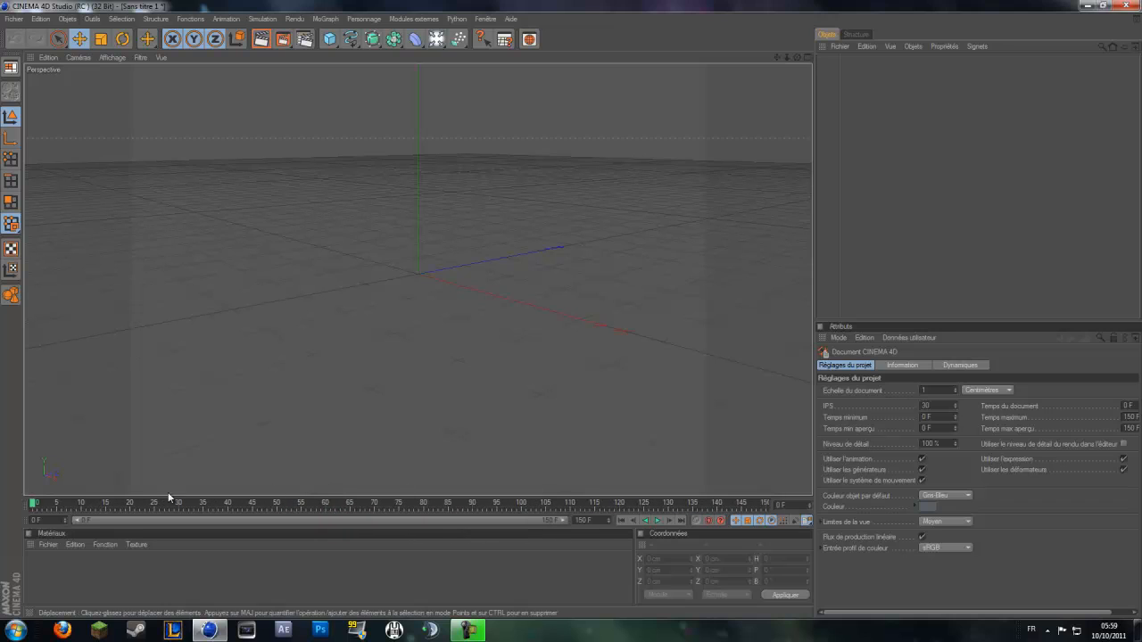
drag(33, 503, 1, 511)
- In the render settings, apply the HDV/HDTV 720 29.97 film/video output preset and set the frame range to Toutes les images
click(305, 40)
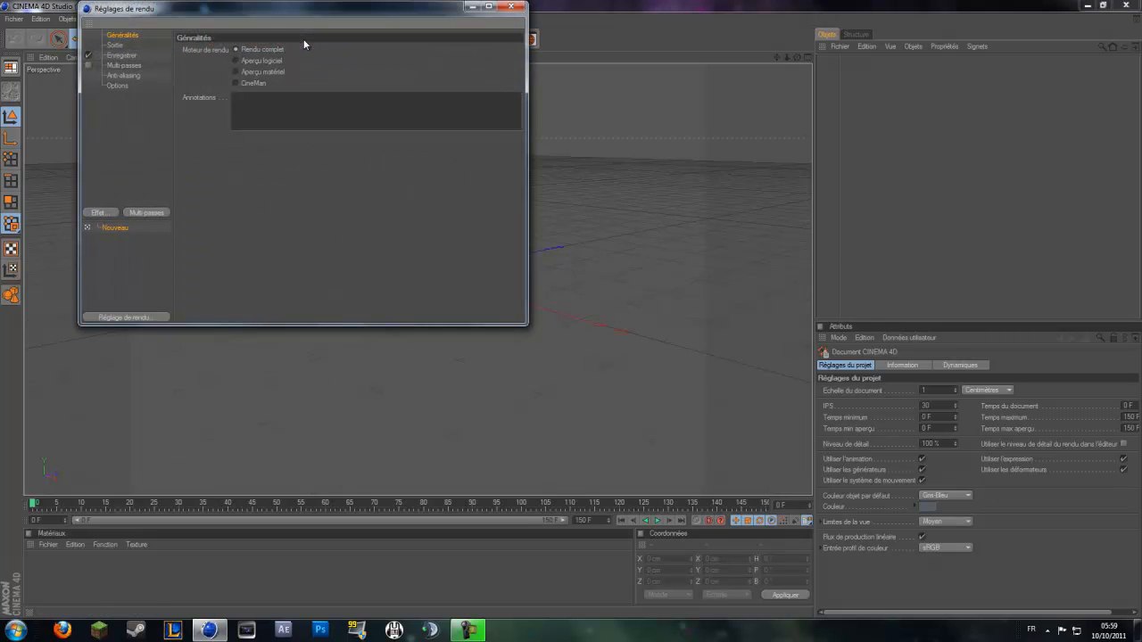
drag(287, 10, 532, 124)
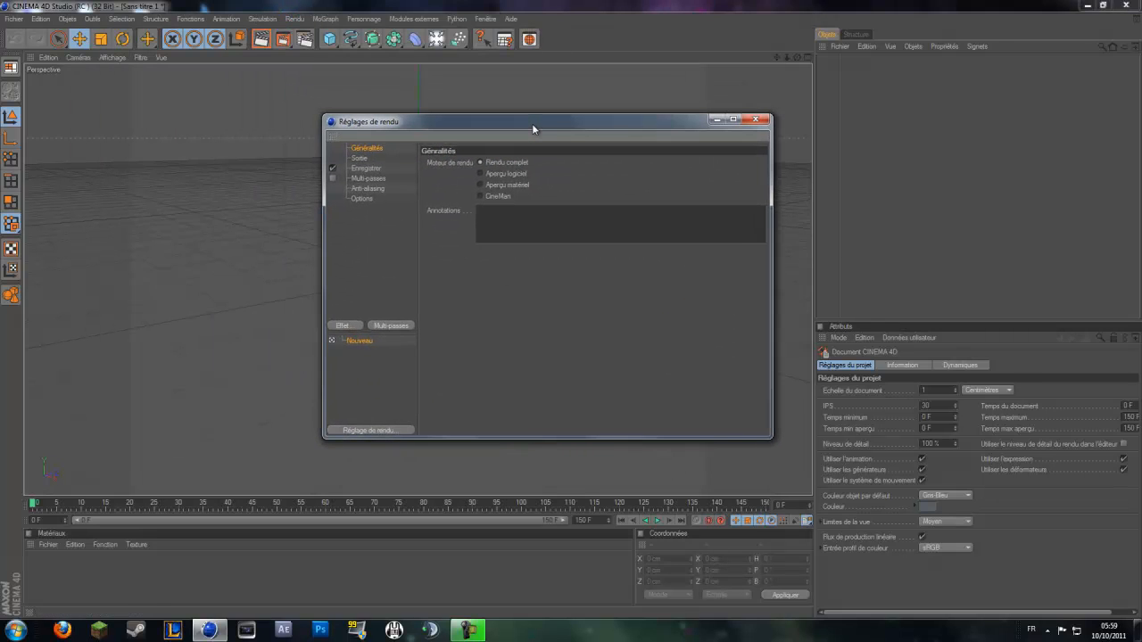
click(364, 160)
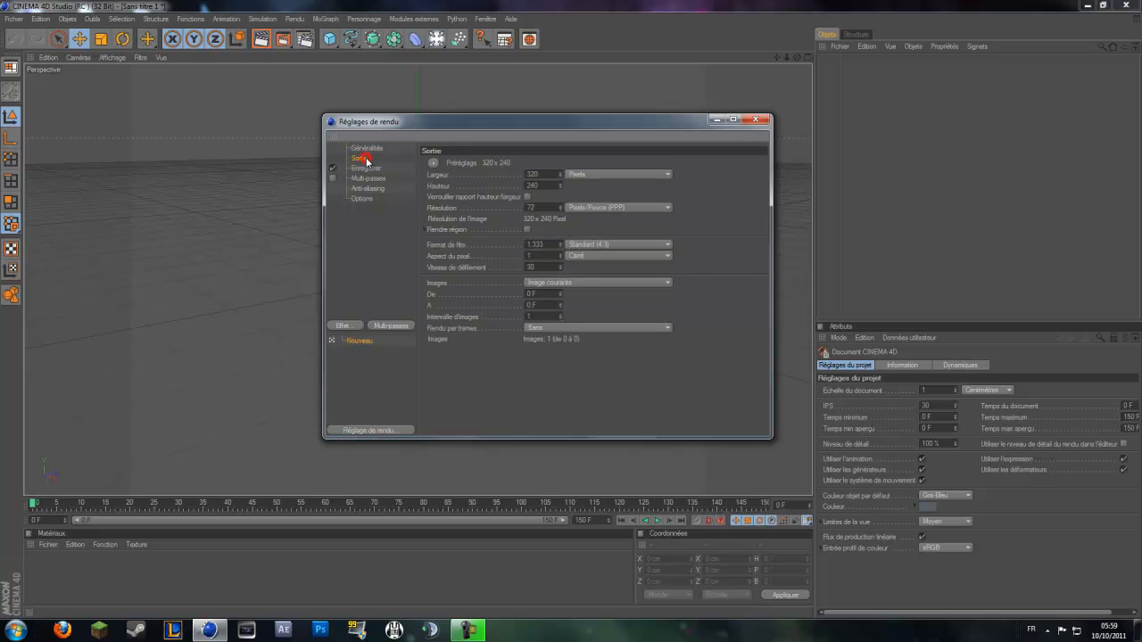
click(436, 162)
mouse_move(451, 175)
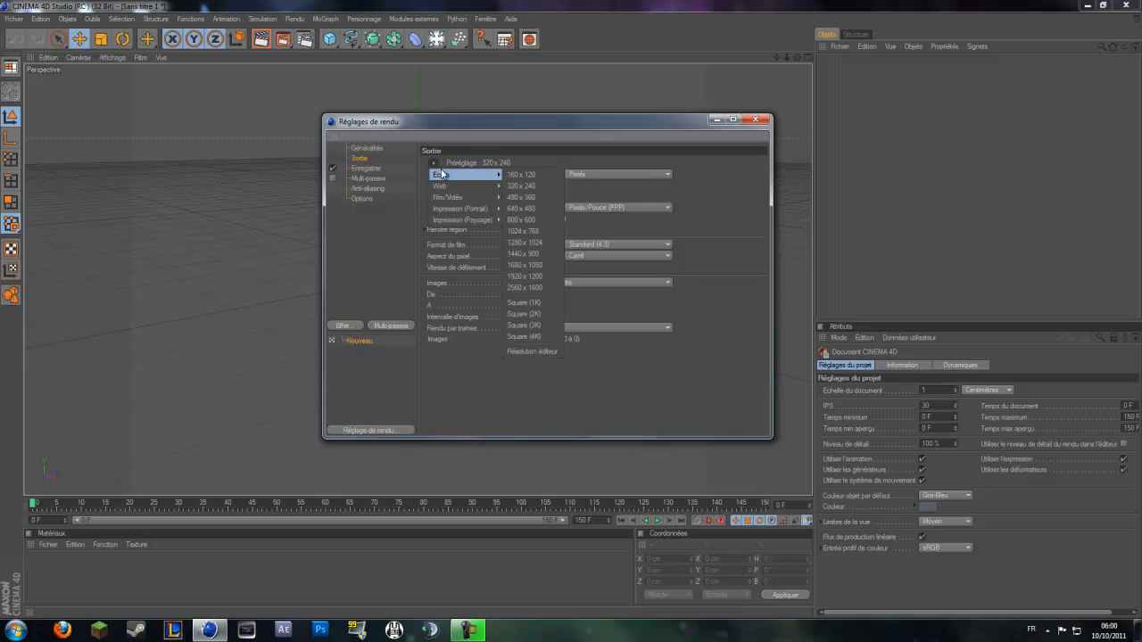
mouse_move(459, 200)
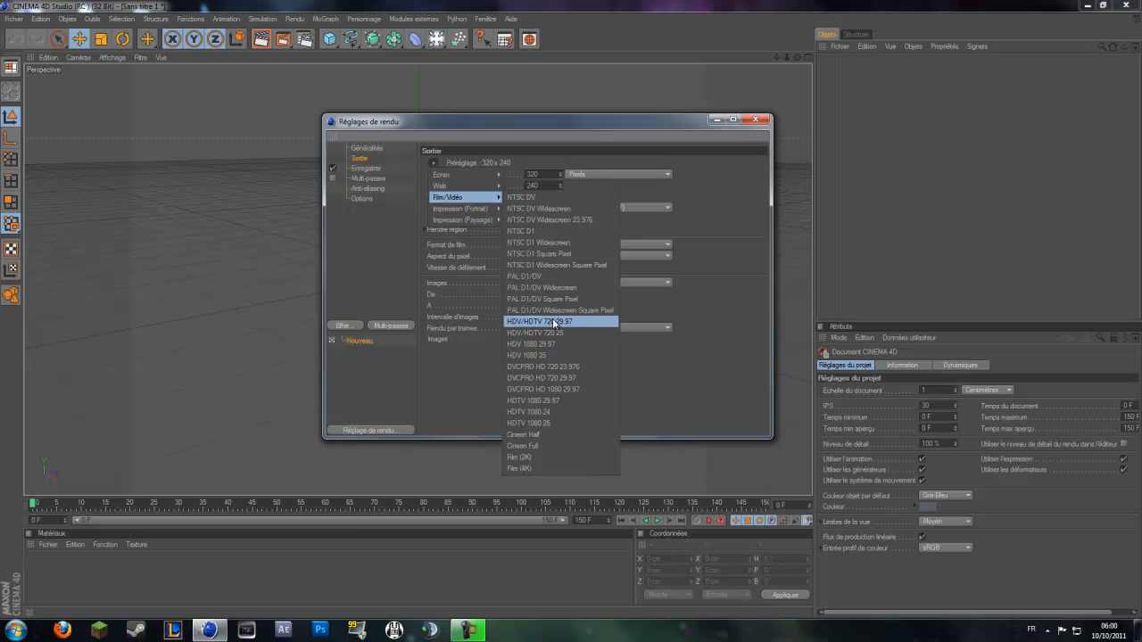
click(576, 319)
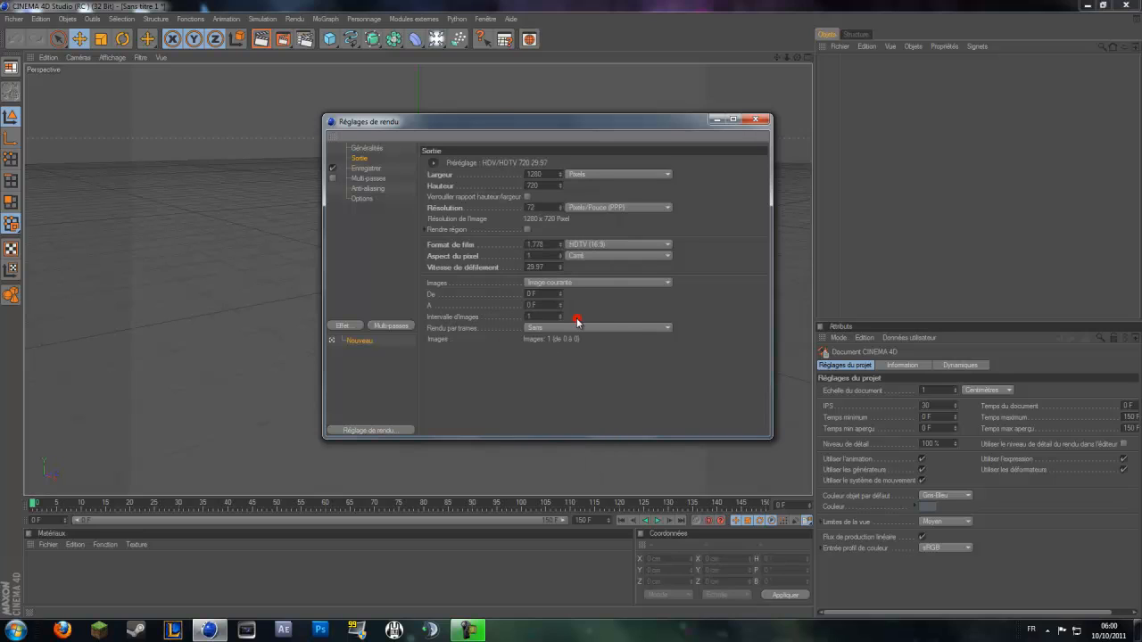
click(582, 282)
click(581, 307)
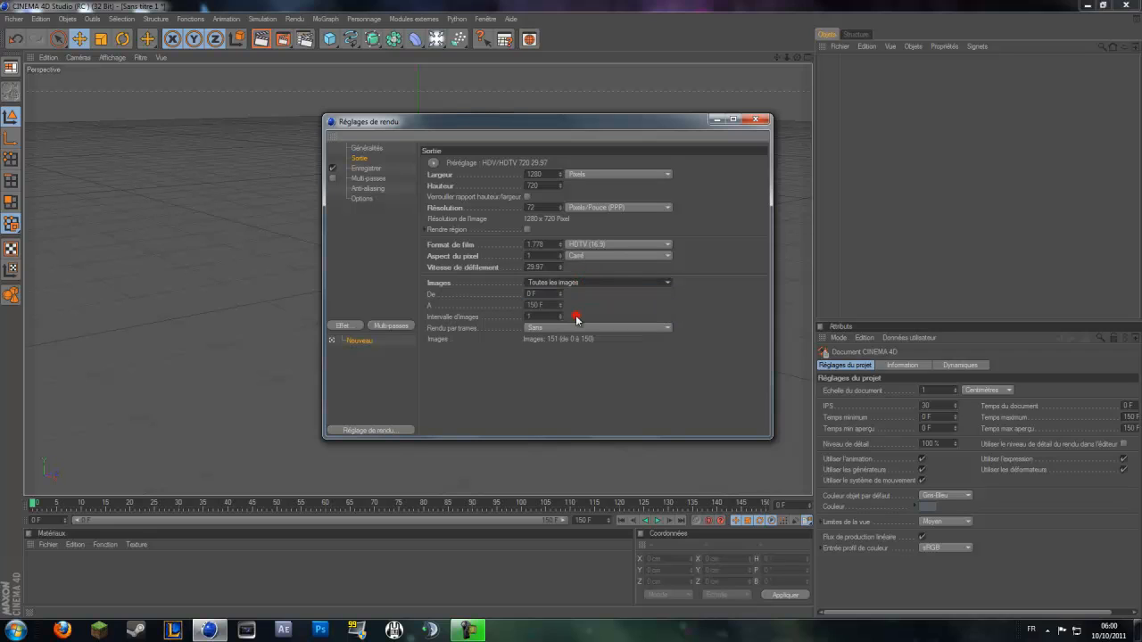
- Keep saving enabled in the render settings and set the output format to Film AVI
click(365, 167)
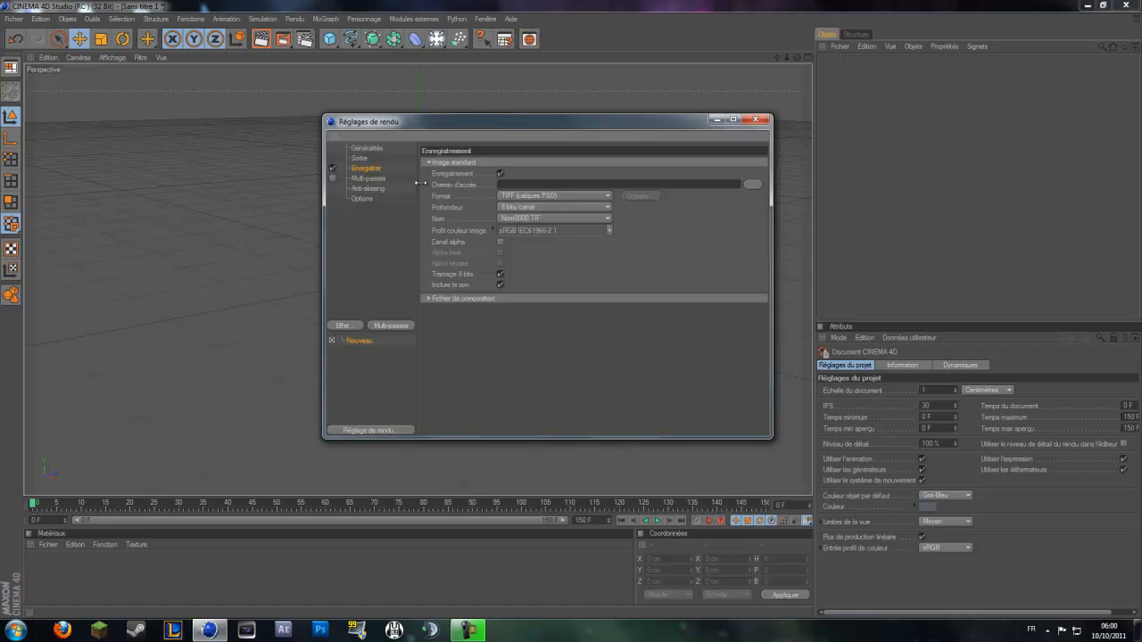
click(332, 169)
click(332, 169)
click(523, 197)
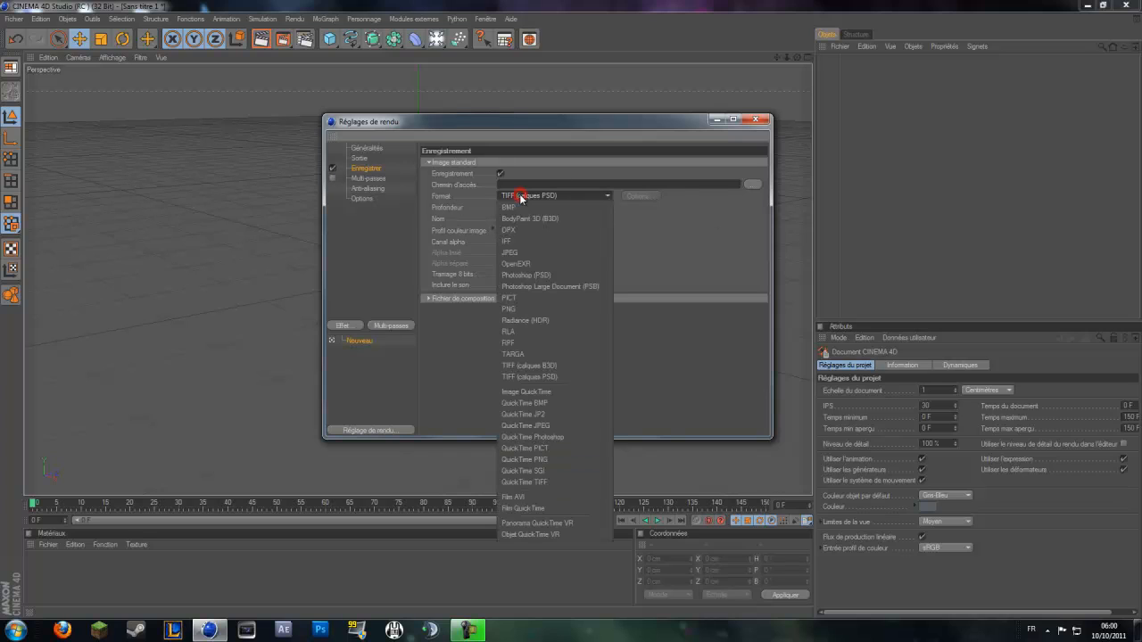
click(517, 498)
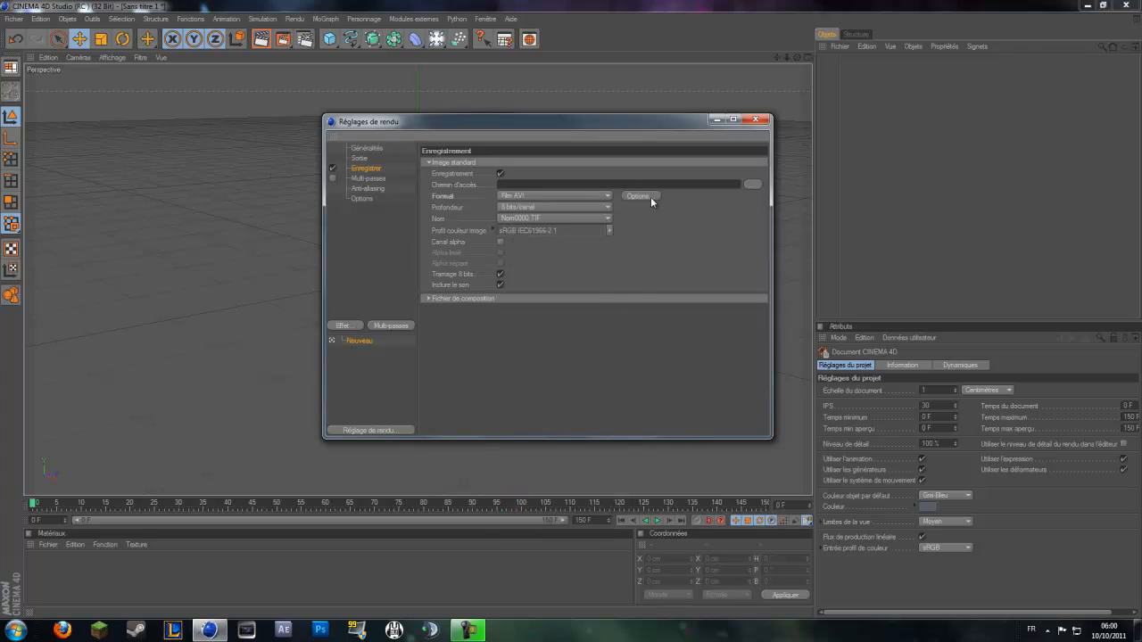
- Set the render's save path to a file named "Intro Tuto" in the Dossier GFX folder
click(752, 185)
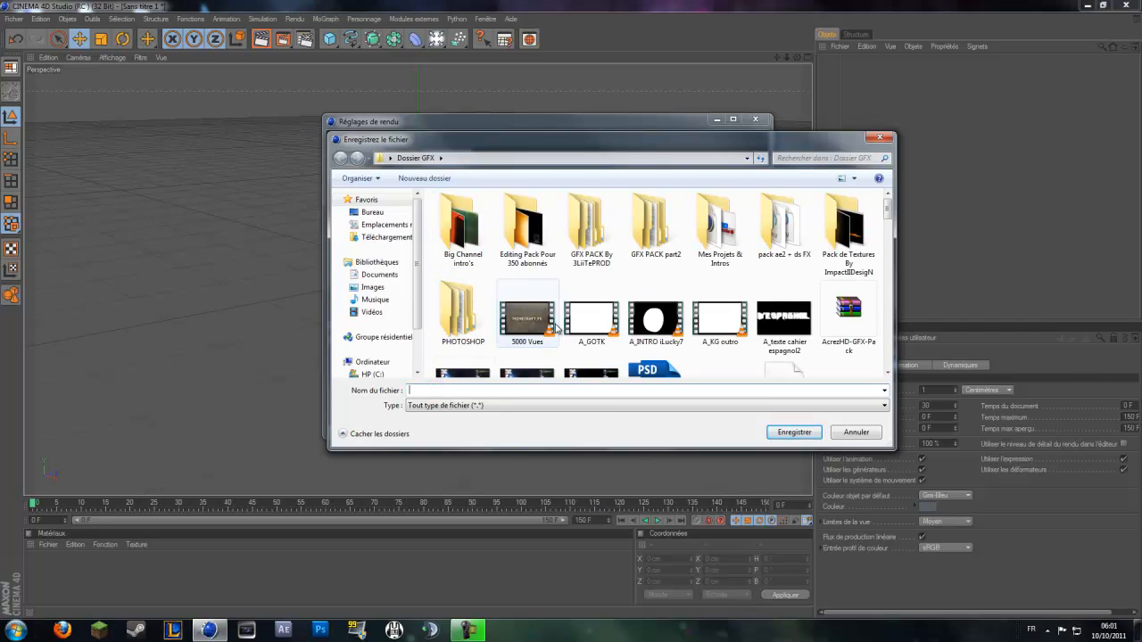
text(TUTO)
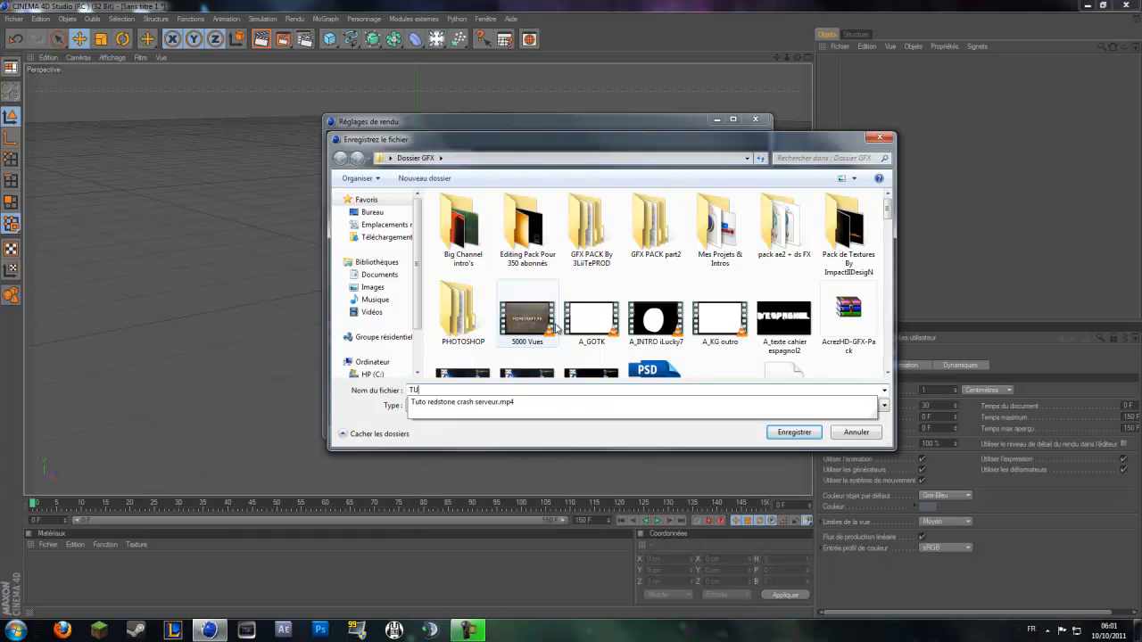
key(BackSpace)
key(BackSpace)
key(BackSpace)
text(uto)
key(BackSpace)
key(BackSpace)
key(BackSpace)
key(BackSpace)
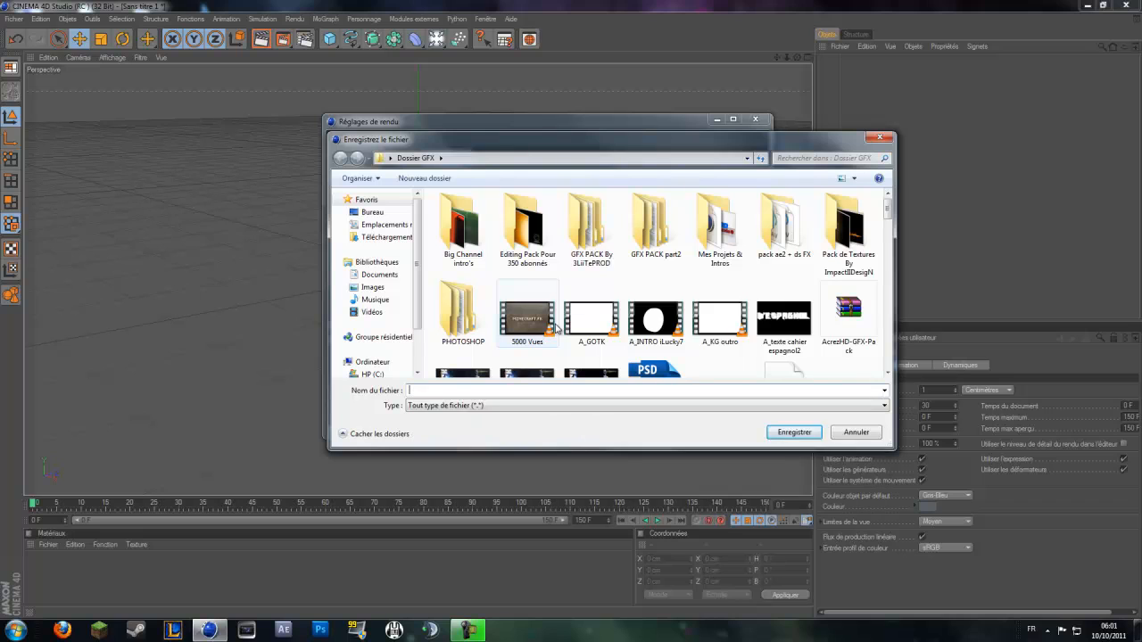
text(Intro Tuto)
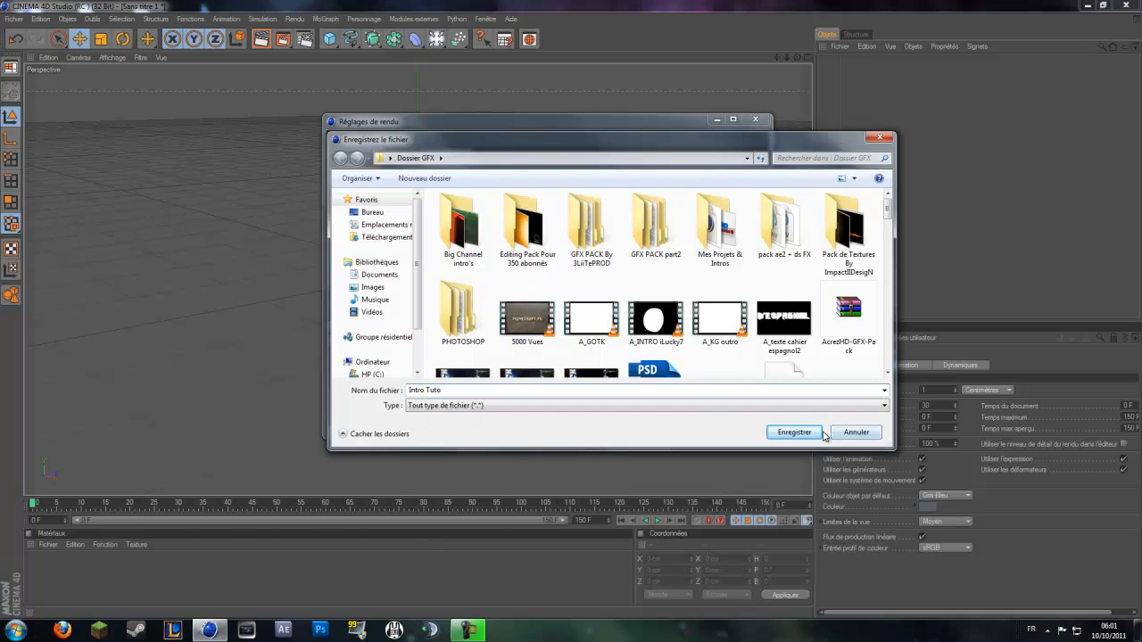
click(820, 434)
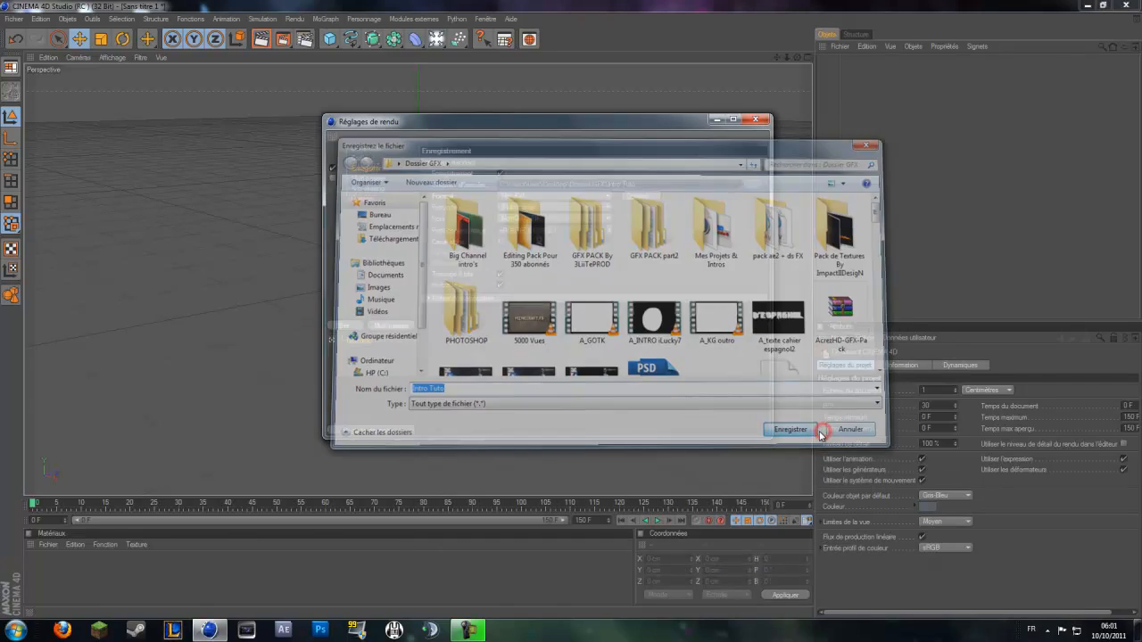
double_click(655, 184)
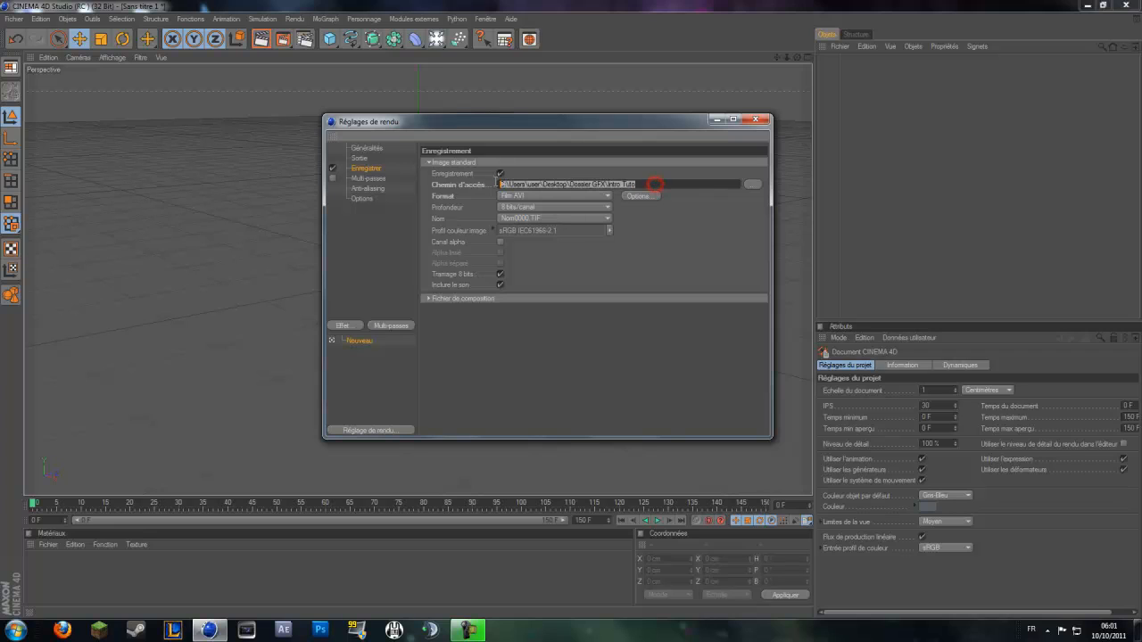
click(655, 183)
- Set anti-aliasing to Au mieux with a minimum level of 2x2, and close the render settings
click(370, 179)
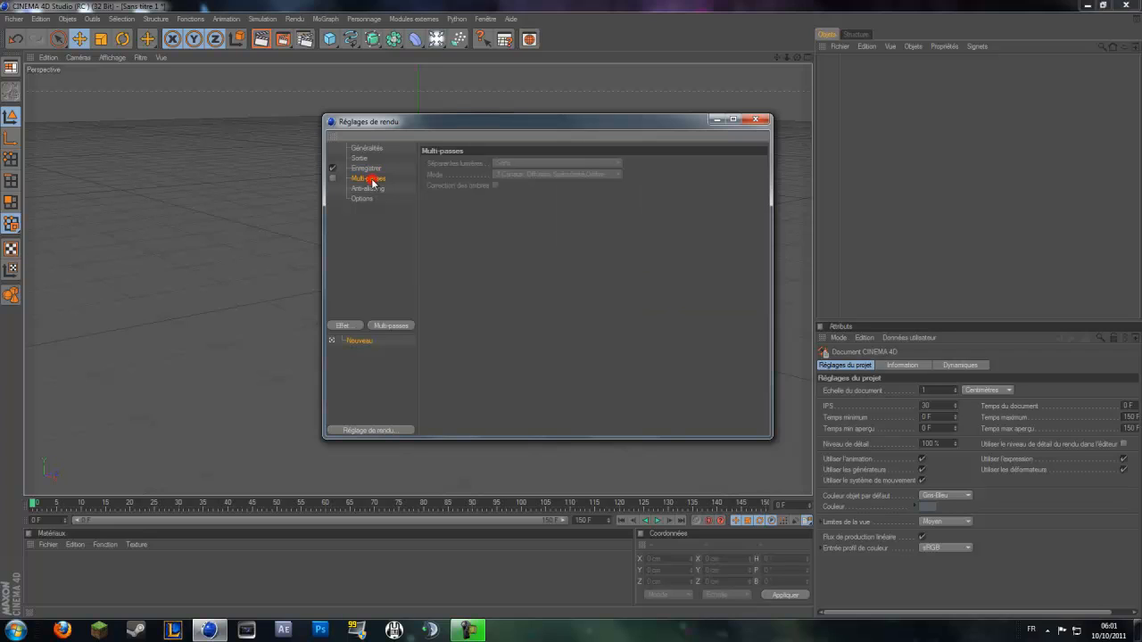
click(366, 189)
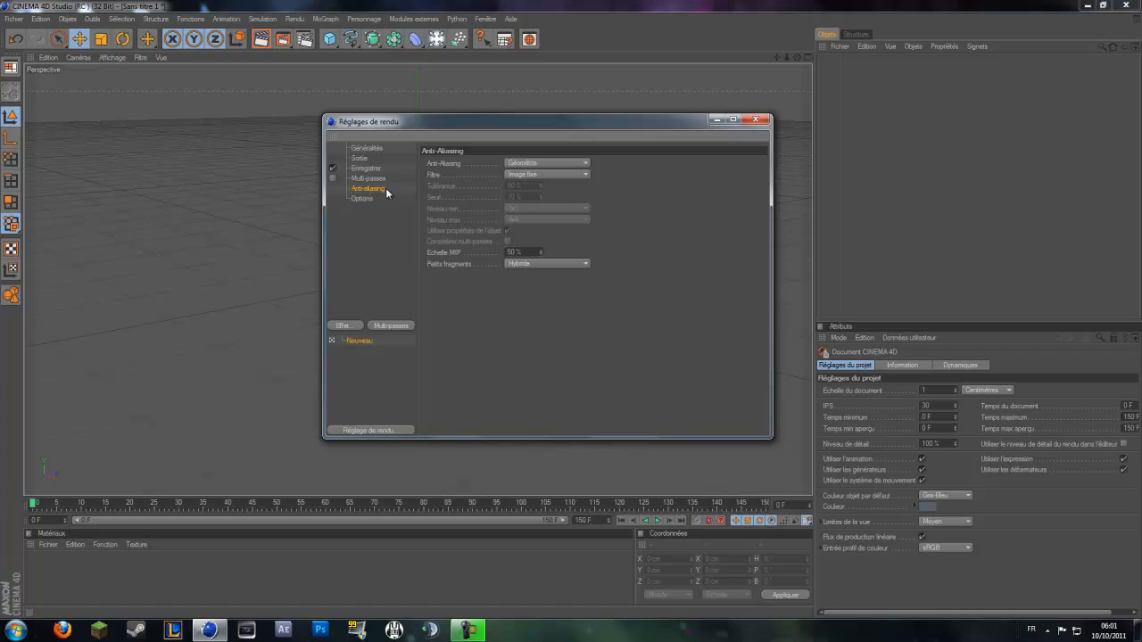
click(523, 163)
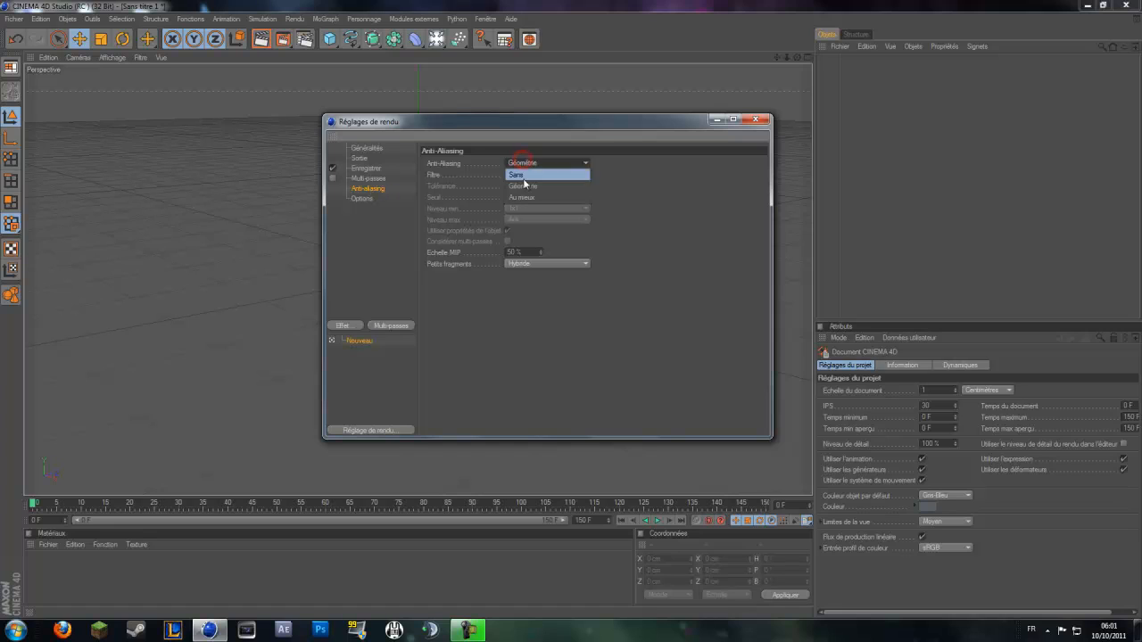
click(522, 204)
click(527, 164)
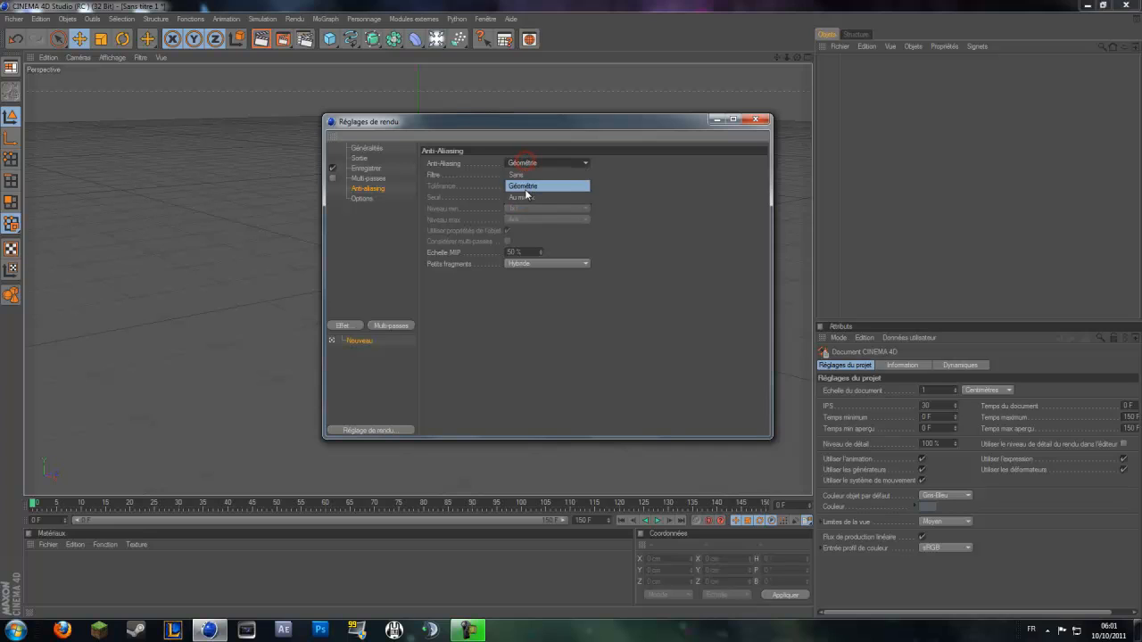
click(526, 197)
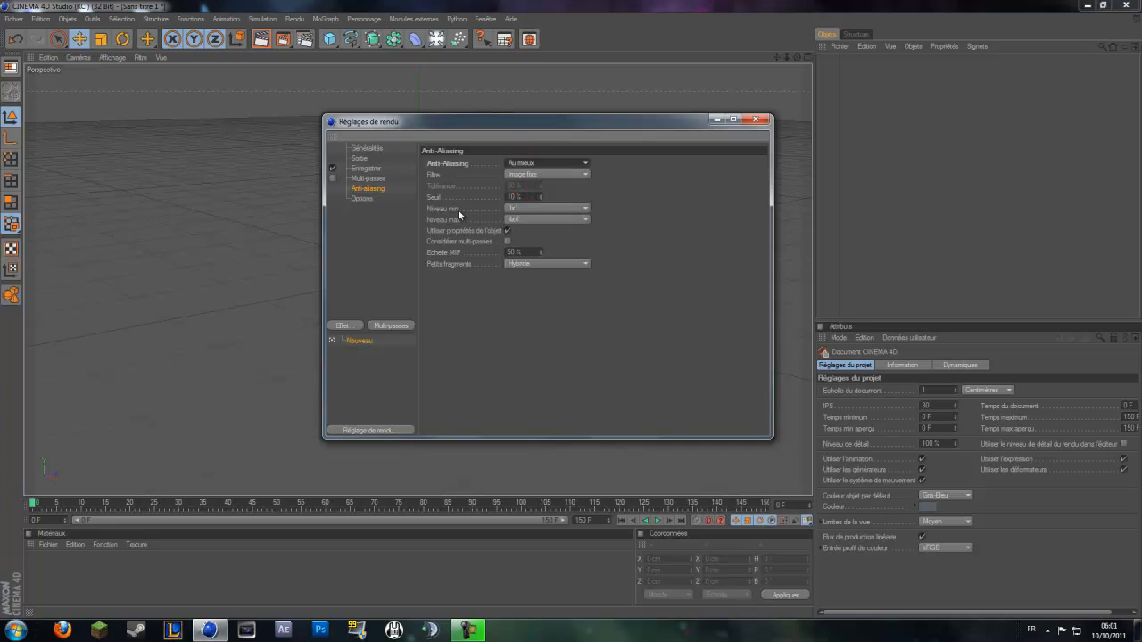
click(538, 208)
click(520, 232)
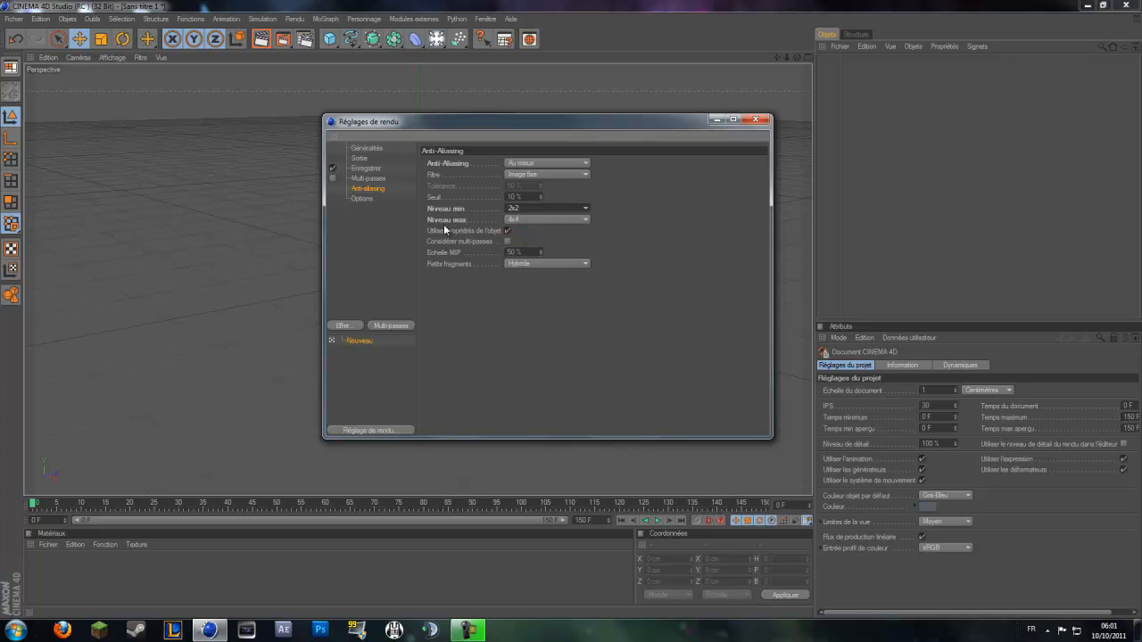
click(756, 121)
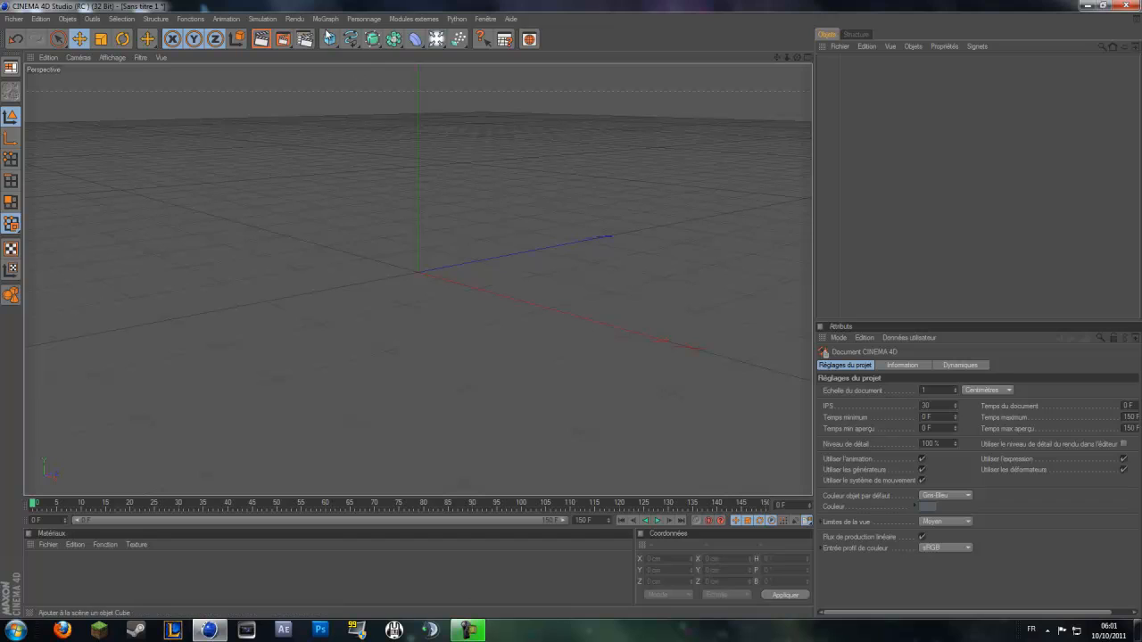
- Add a MoGraph Mo Texte object to the scene and view it from the front
click(325, 20)
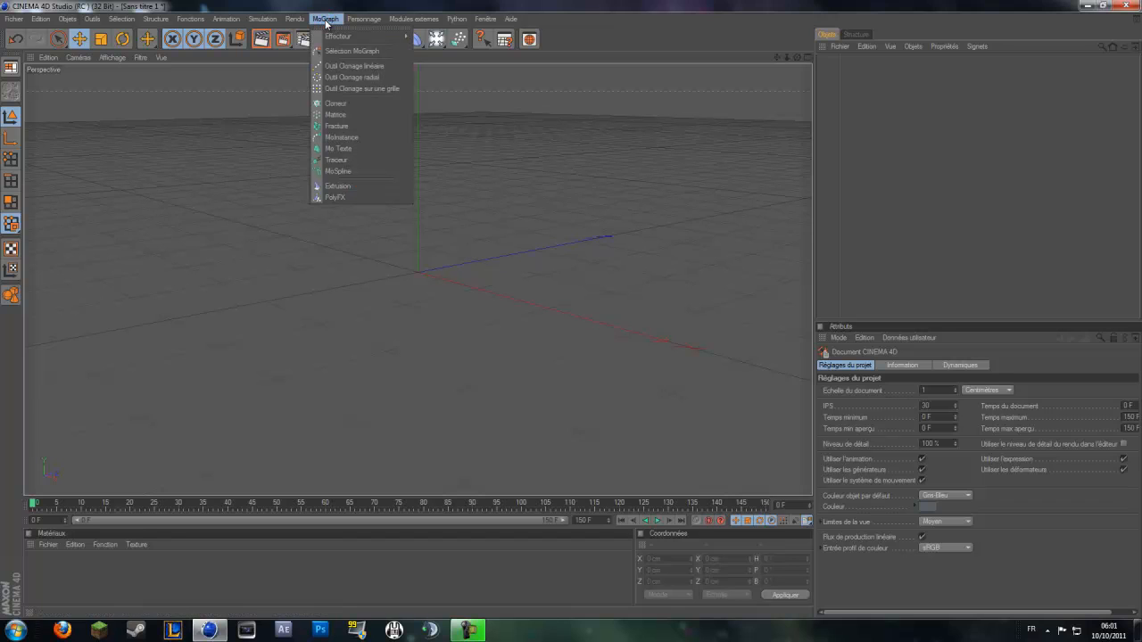
click(336, 148)
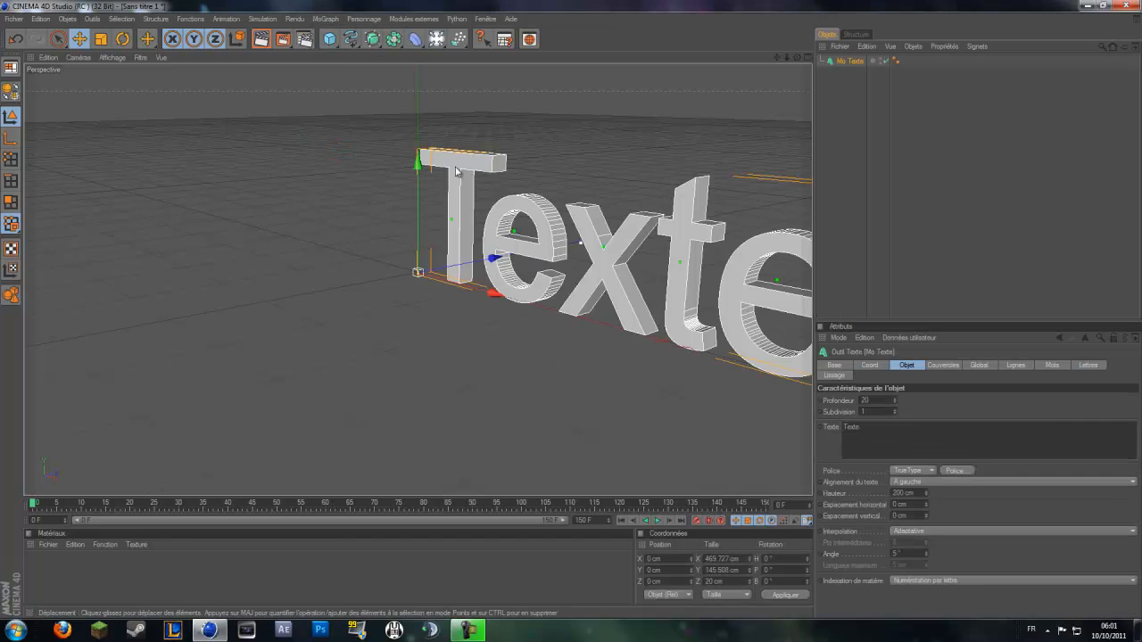
scroll(457, 169, down, 3)
scroll(779, 66, down, 3)
drag(798, 57, 571, 309)
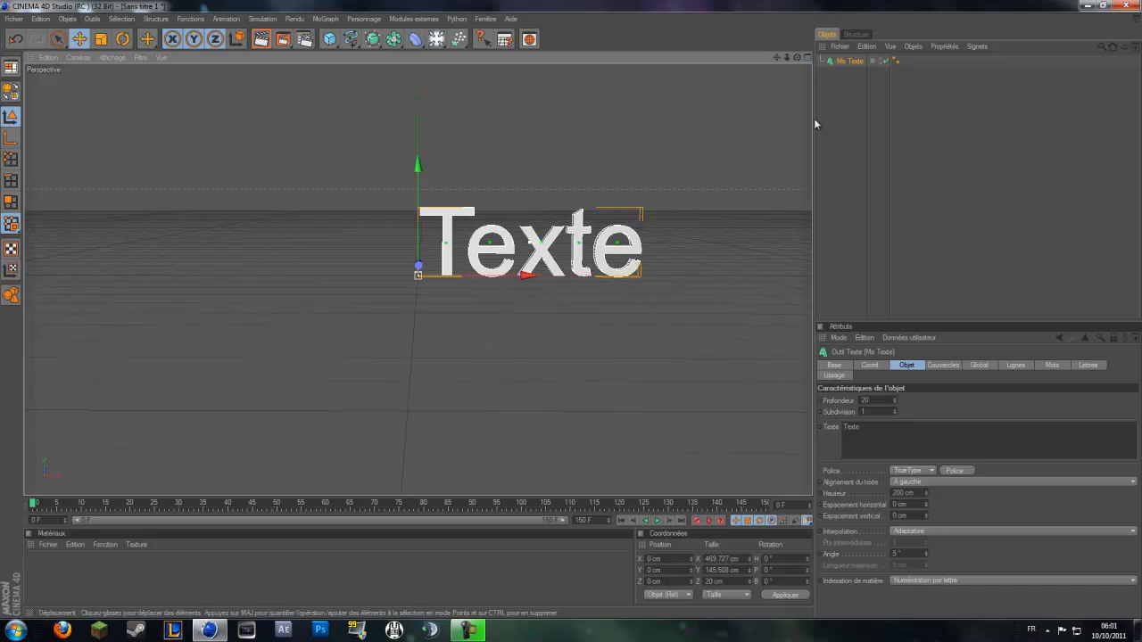
- Change the Mo Texte object's text to "Tutoriel" and move it along X to about -312 cm to centre it
double_click(865, 426)
key(BackSpace)
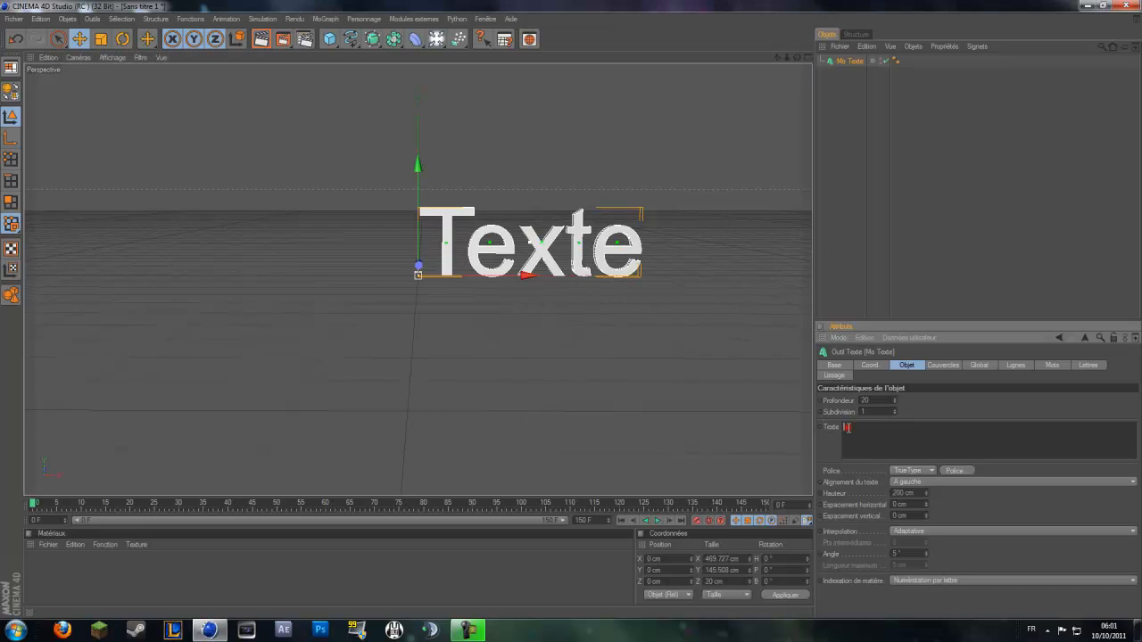
click(908, 413)
drag(517, 277, 571, 314)
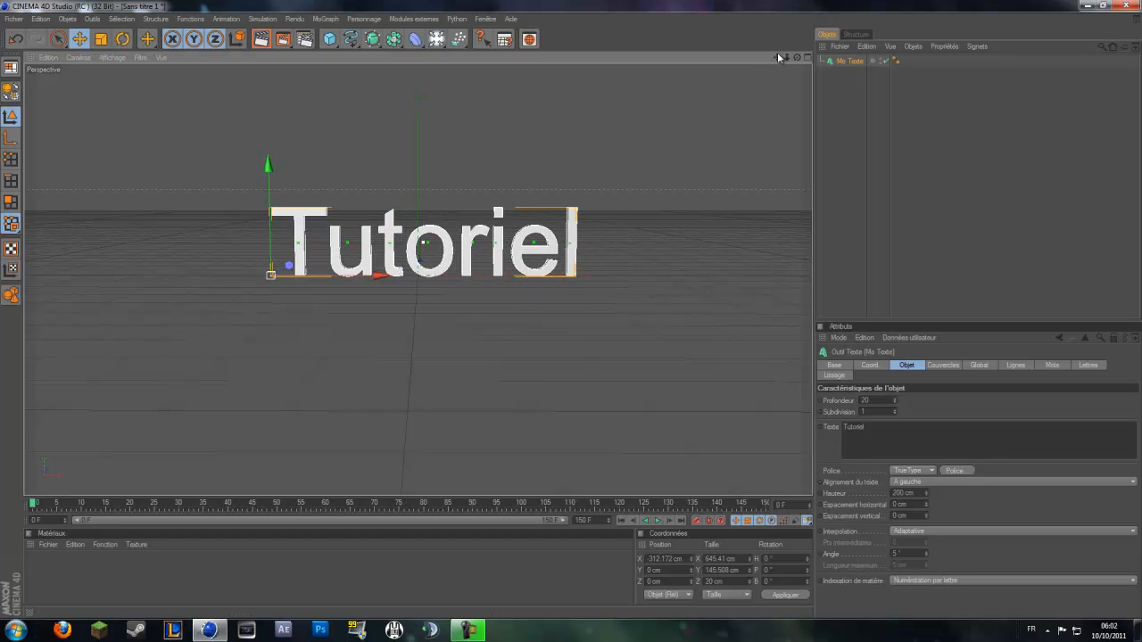
drag(777, 56, 571, 310)
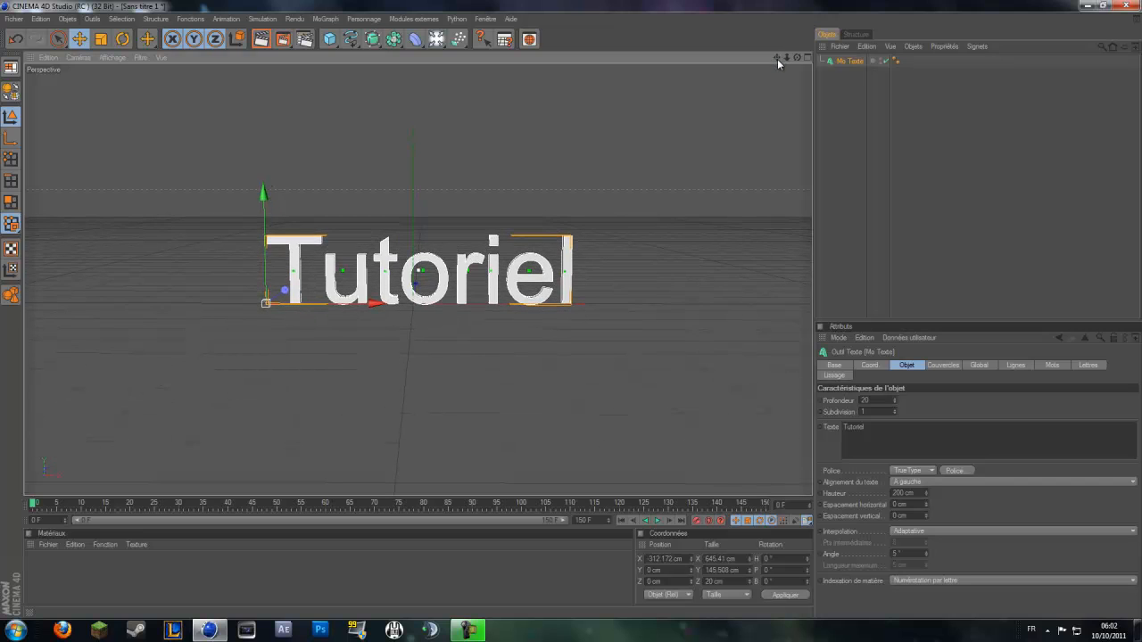
- Set the Tutoriel text's extrusion depth (Profondeur) to 80
drag(775, 58, 571, 309)
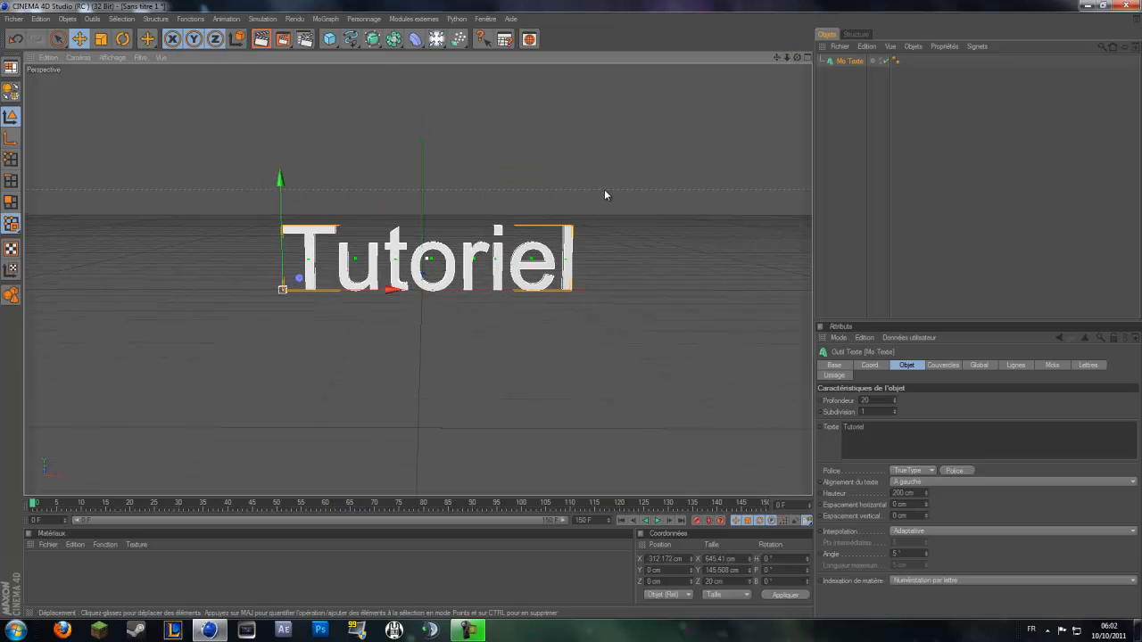
drag(797, 57, 706, 138)
click(881, 185)
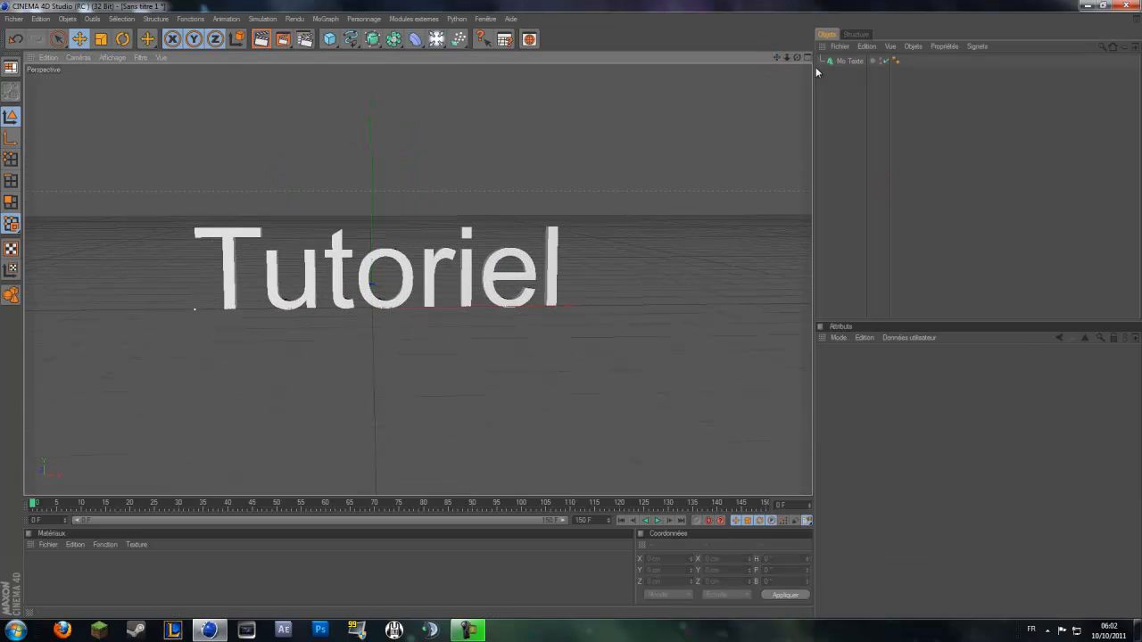
drag(801, 58, 571, 309)
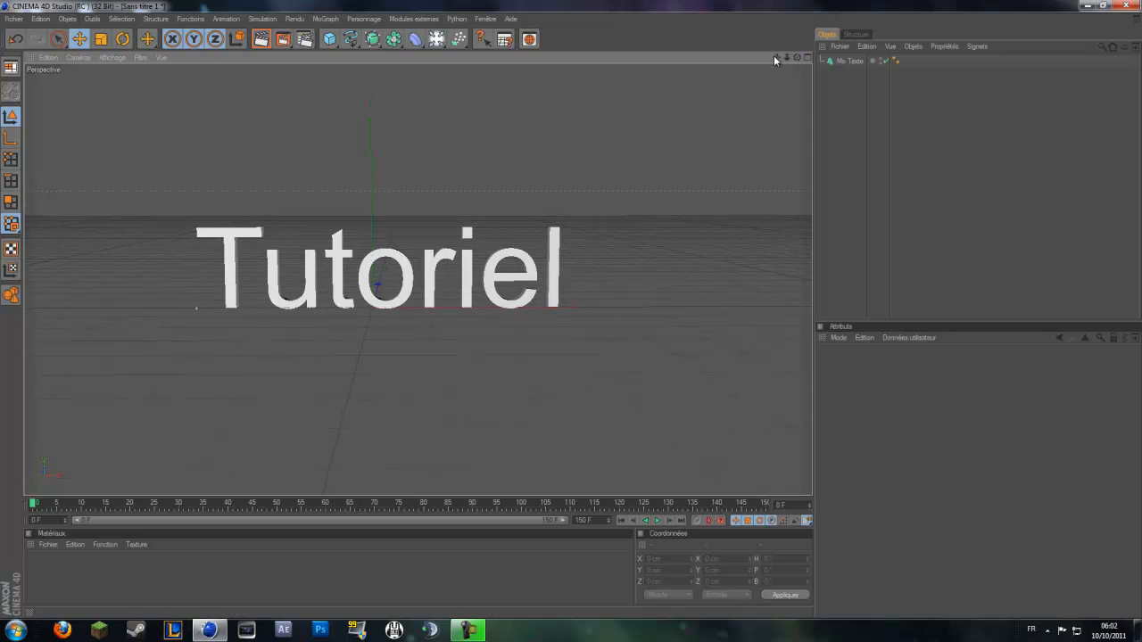
drag(775, 56, 571, 309)
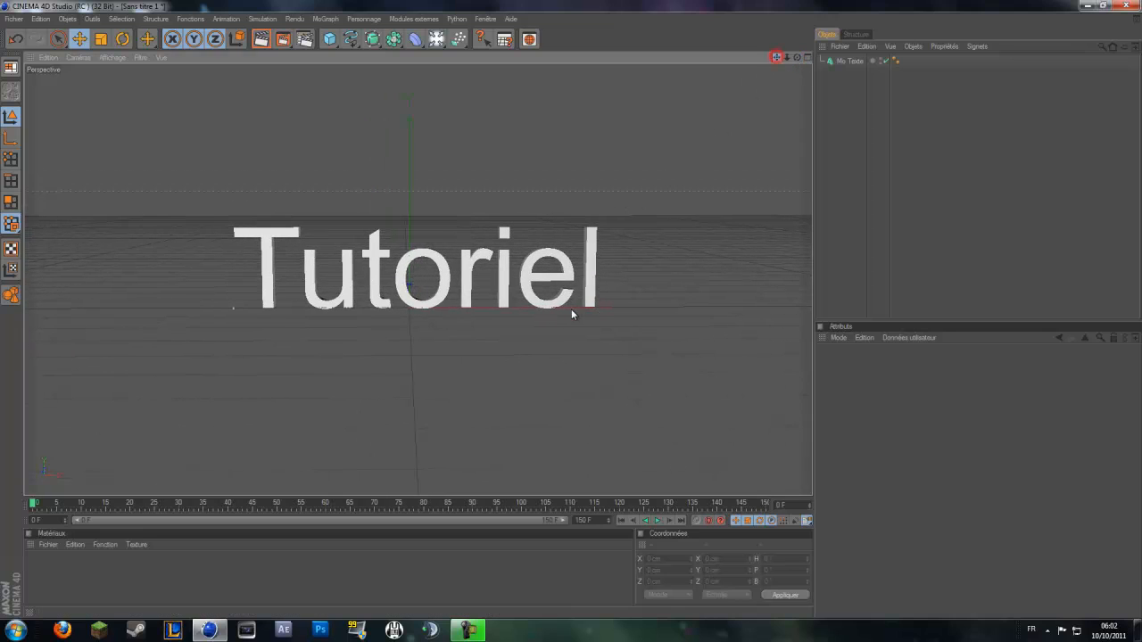
click(448, 271)
click(864, 401)
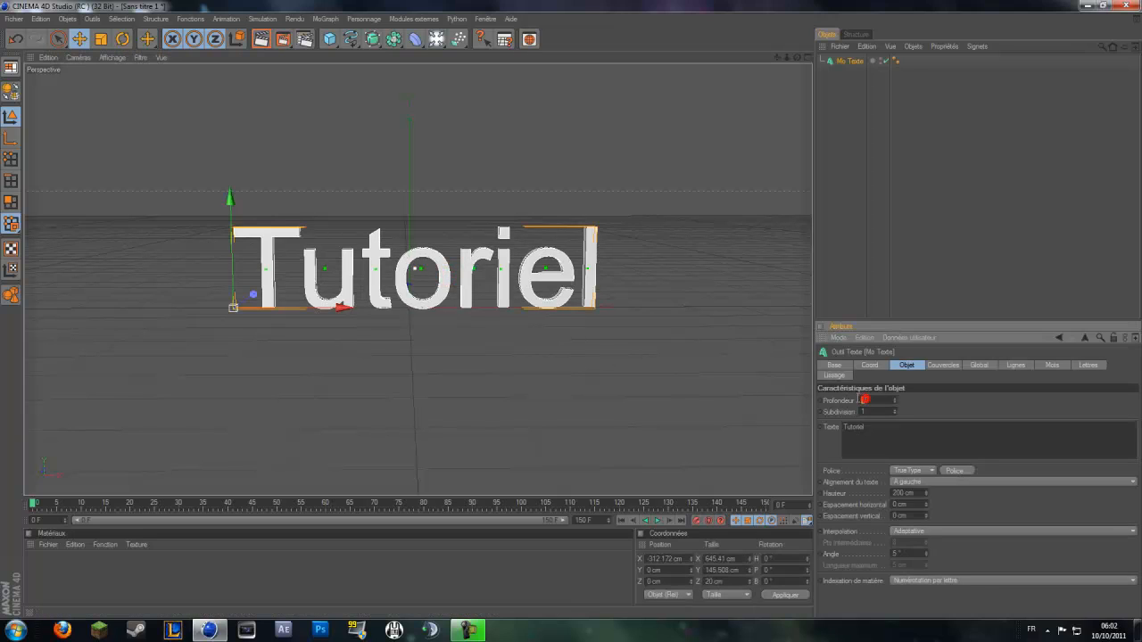
text(80)
key(Return)
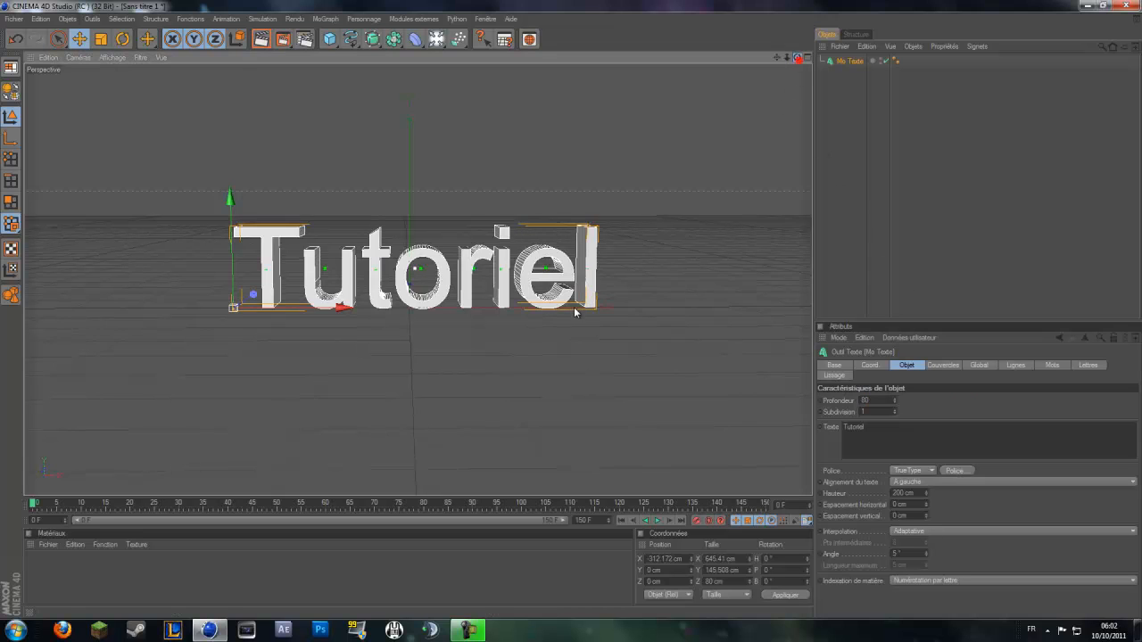
drag(573, 309, 571, 309)
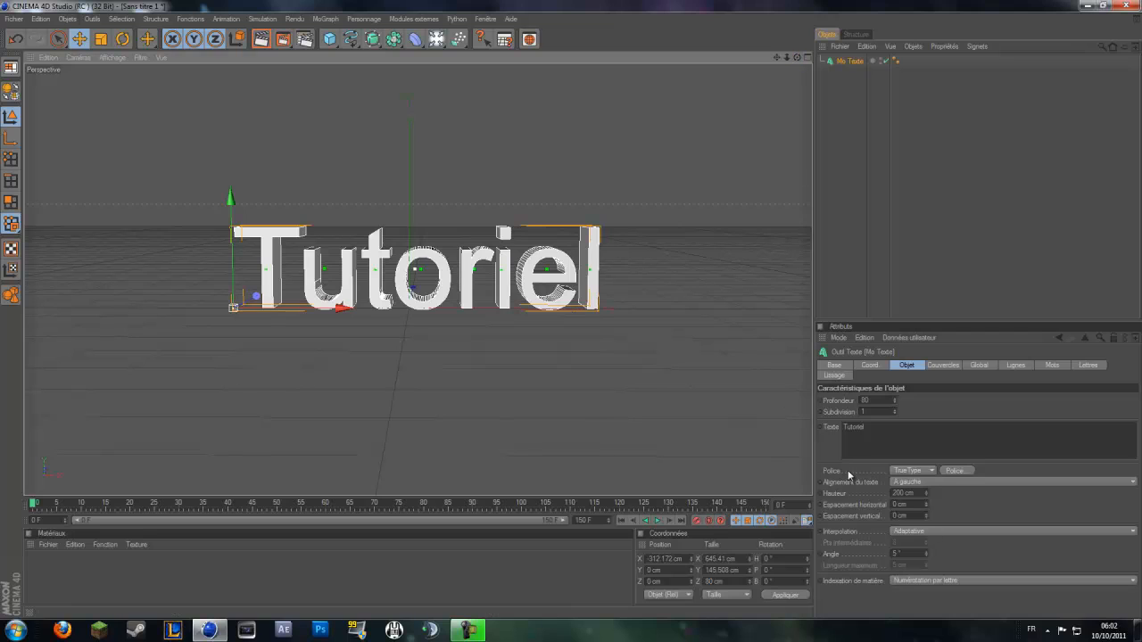
- Change the text's font to AmazObitaemOstrovBold in Normal style
click(953, 471)
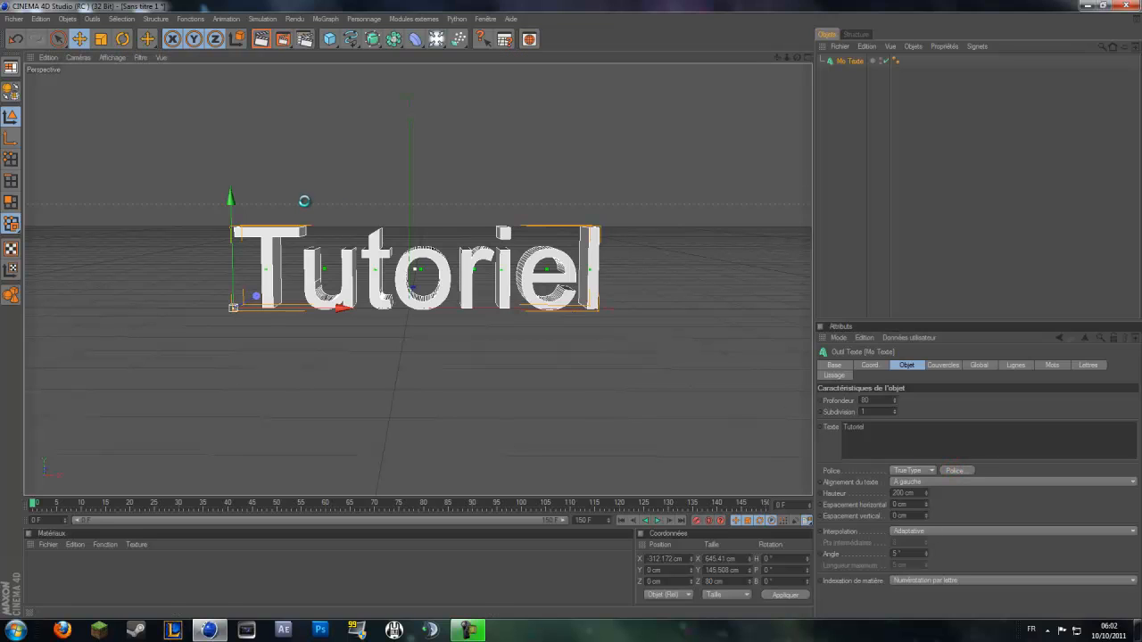
drag(169, 89, 520, 170)
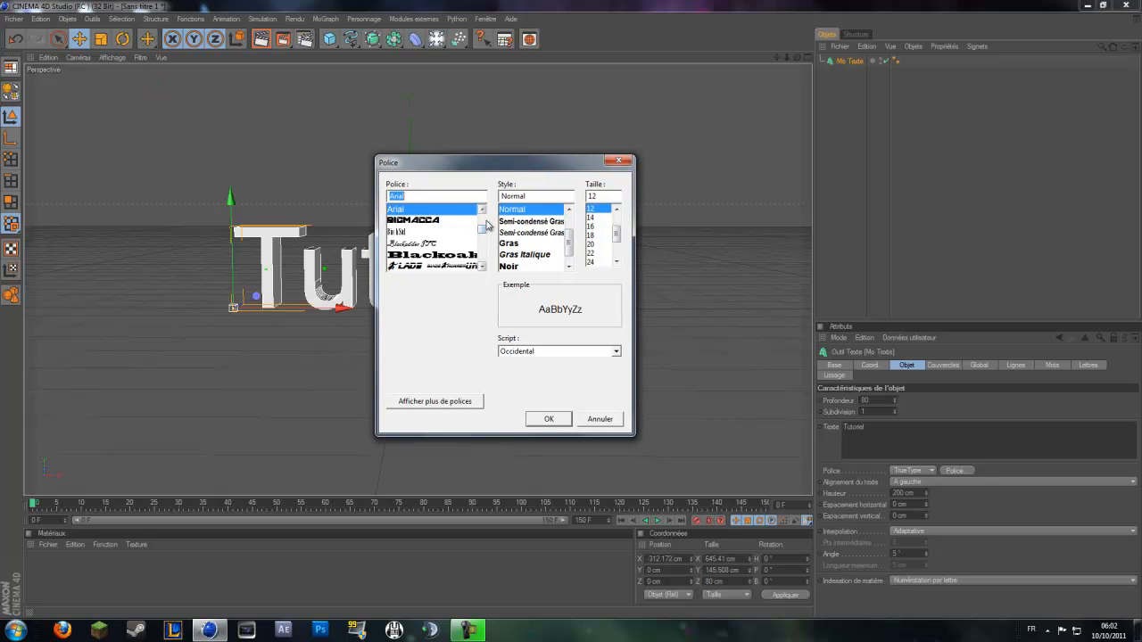
text(AMA)
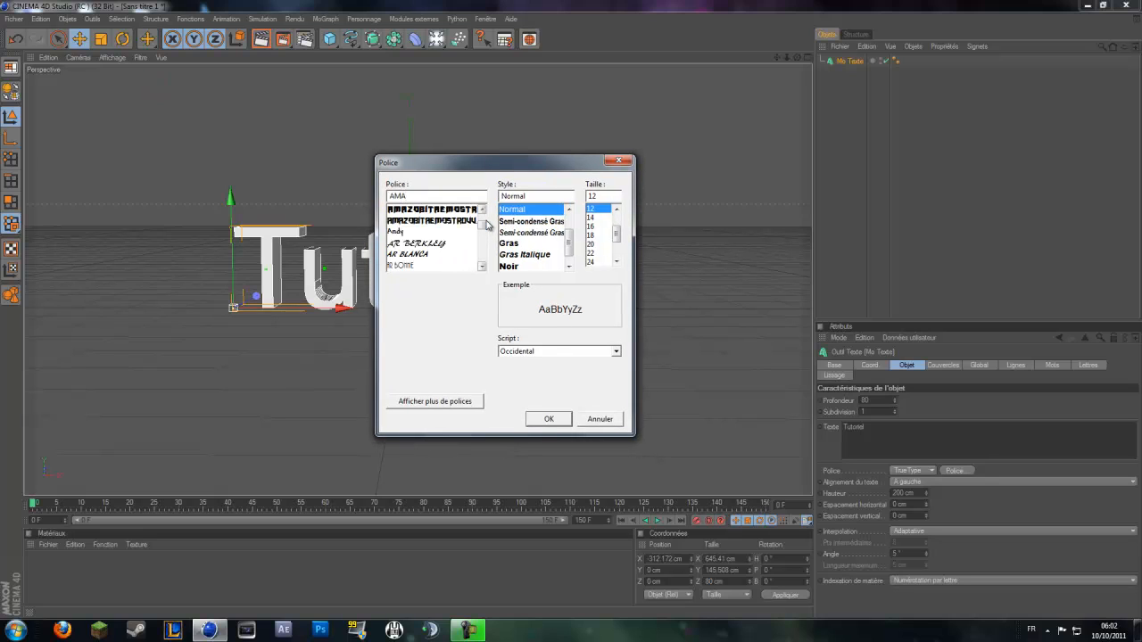
click(477, 209)
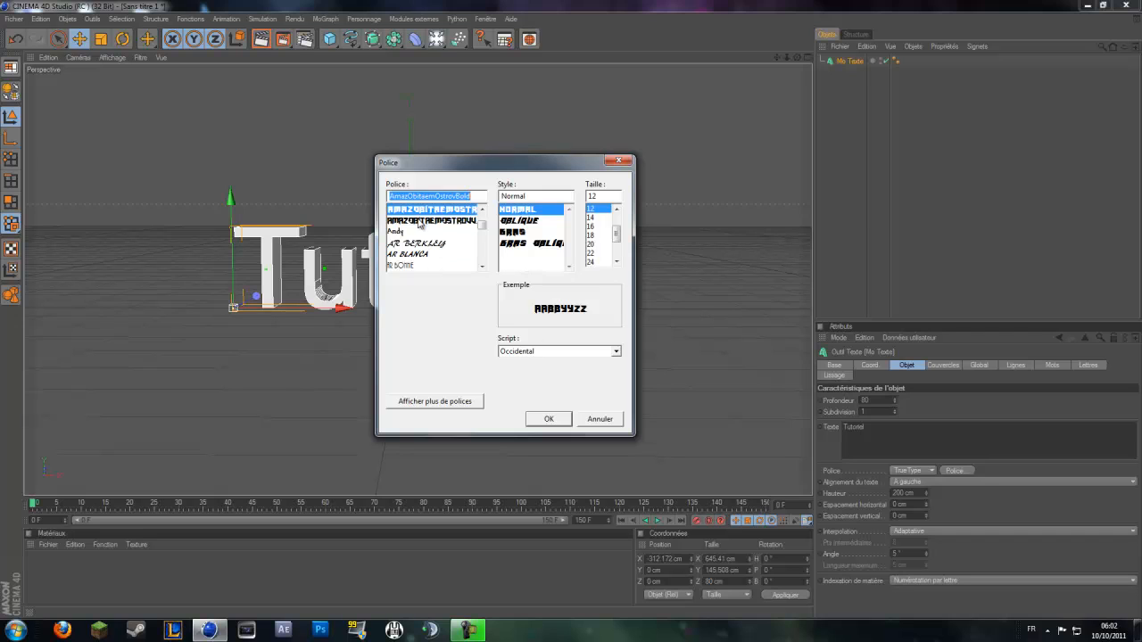
click(561, 418)
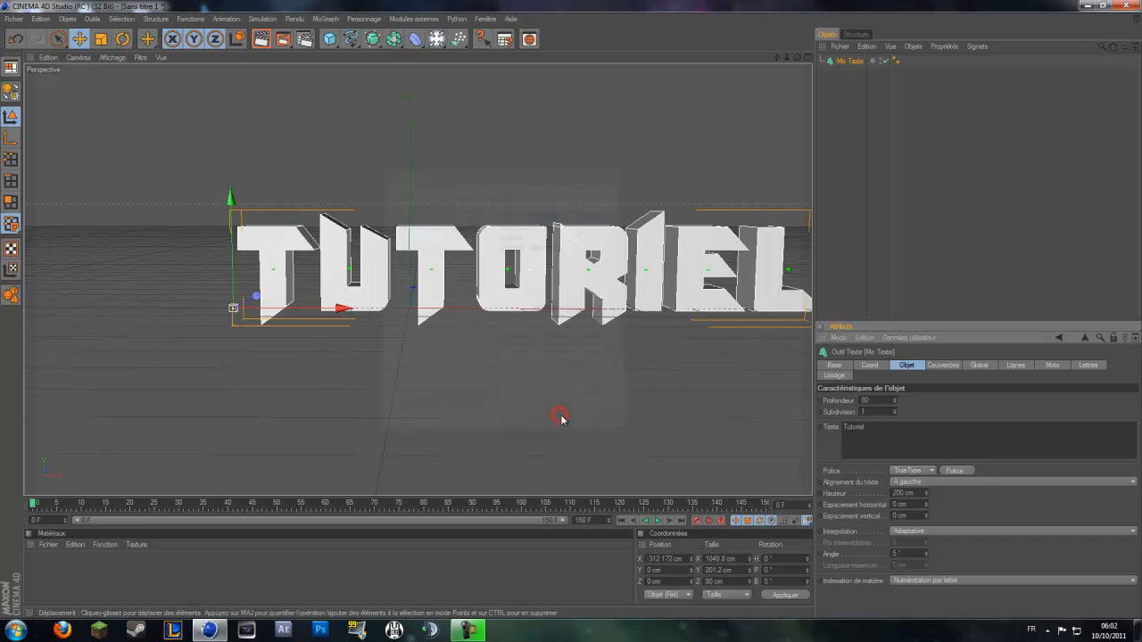
- Move the text along X to about -413 cm to recentre it
scroll(482, 318, down, 2)
drag(385, 304, 342, 305)
scroll(423, 310, up, 1)
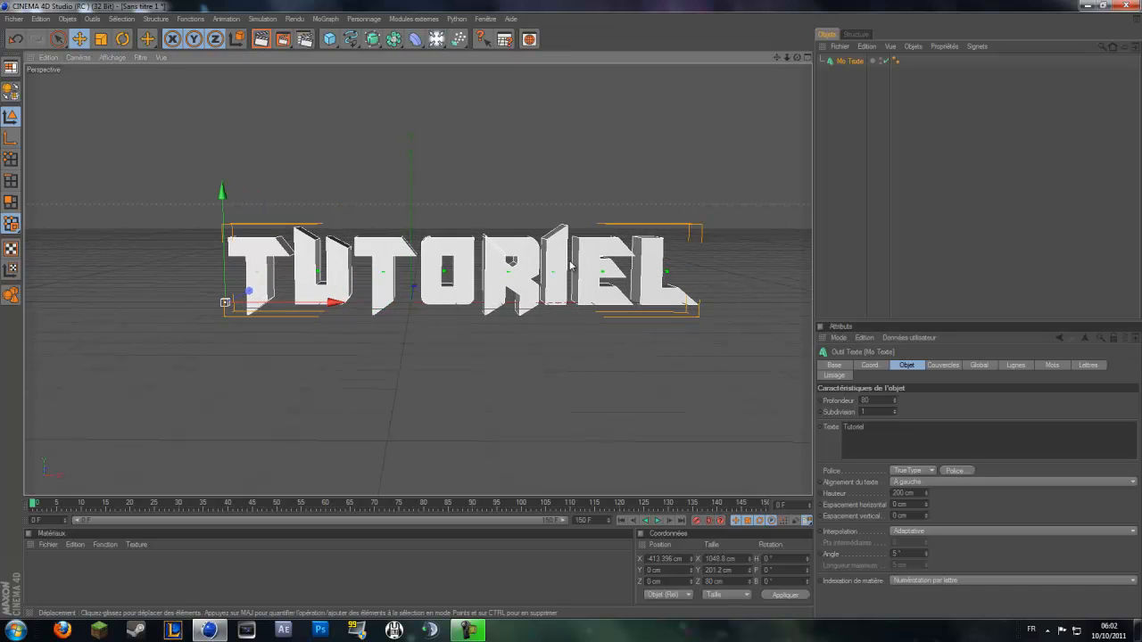
- Set both the start and end caps of the text to Couvercle et biseau, and deselect the text
click(952, 366)
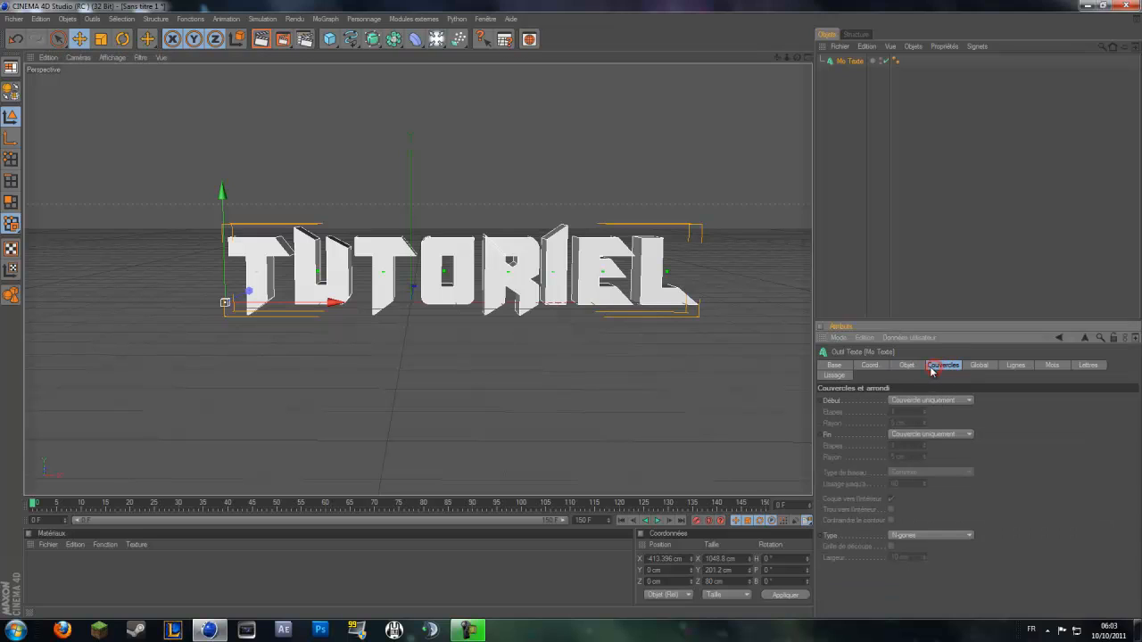
click(906, 366)
click(943, 365)
click(929, 400)
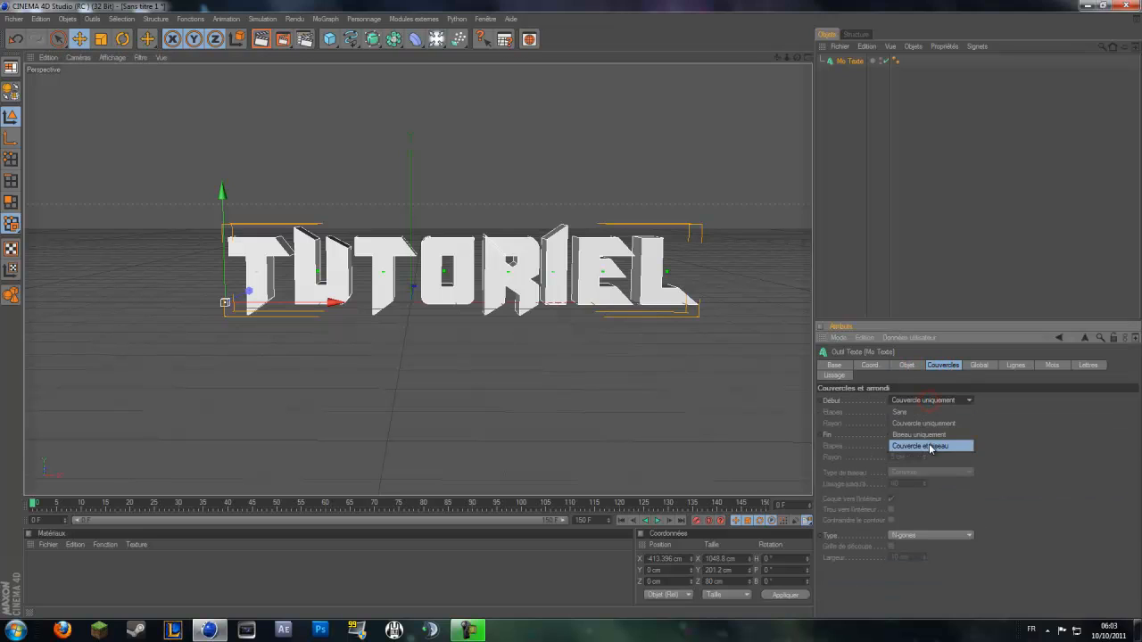
click(916, 448)
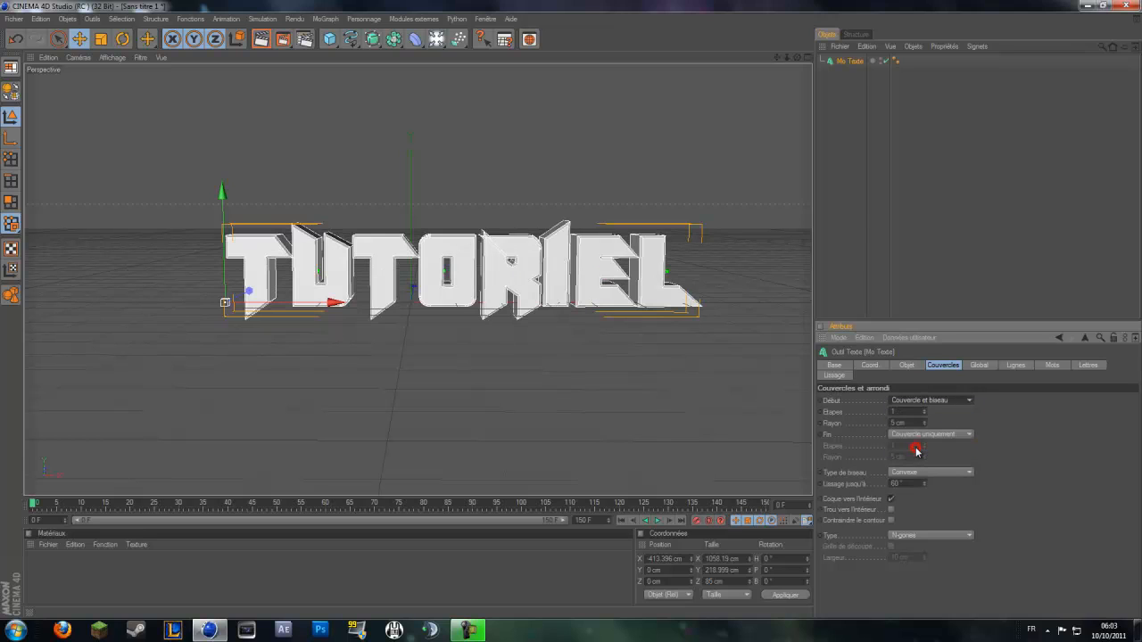
click(911, 434)
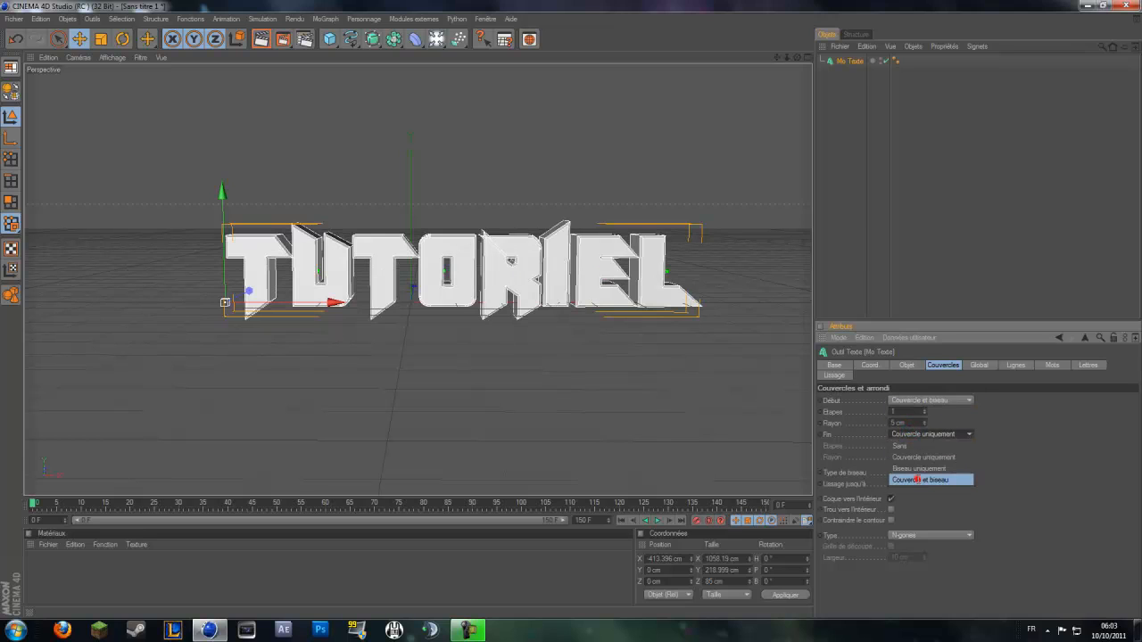
click(916, 481)
click(842, 259)
drag(796, 59, 479, 365)
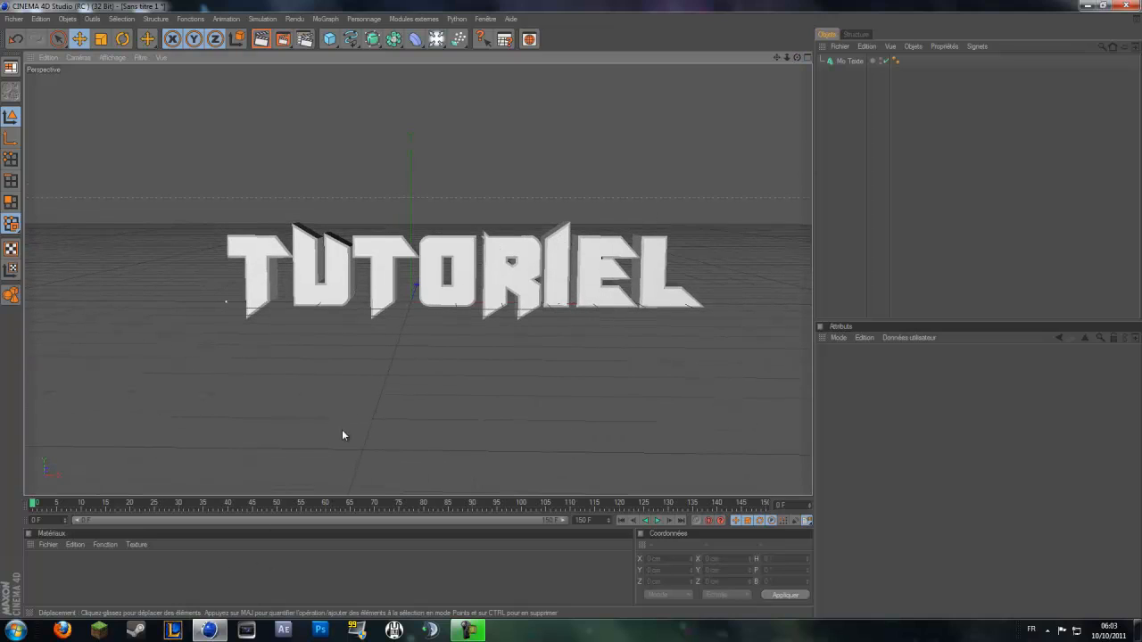
- Create a new material, turn off its specularity and set its colour to pure white (255, 255, 255)
double_click(49, 568)
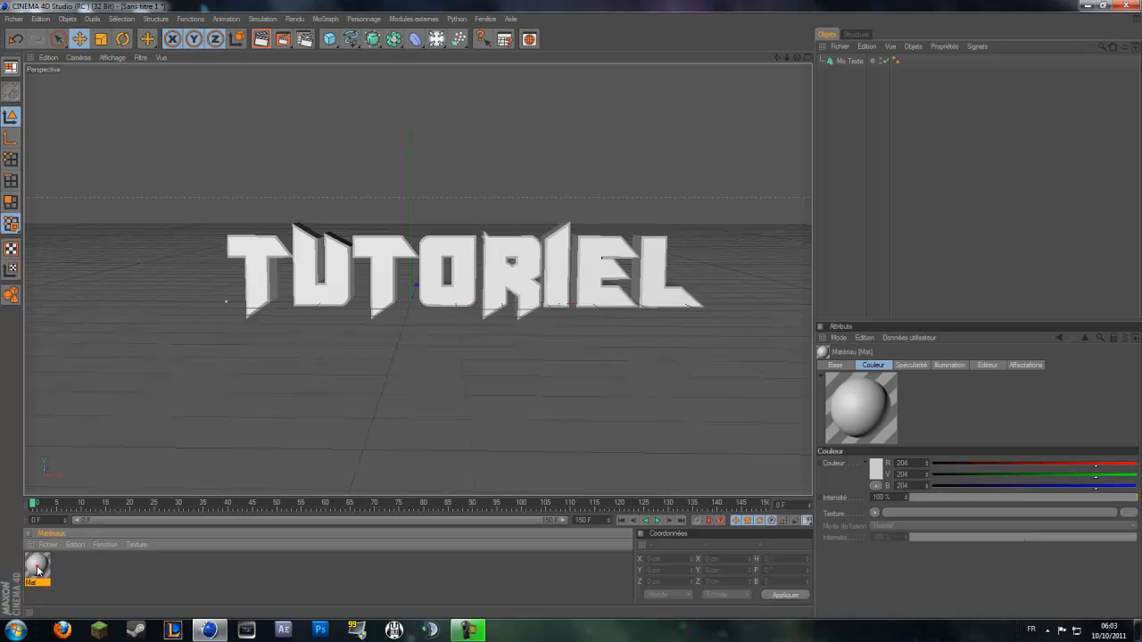
double_click(38, 569)
drag(335, 80, 482, 133)
click(392, 367)
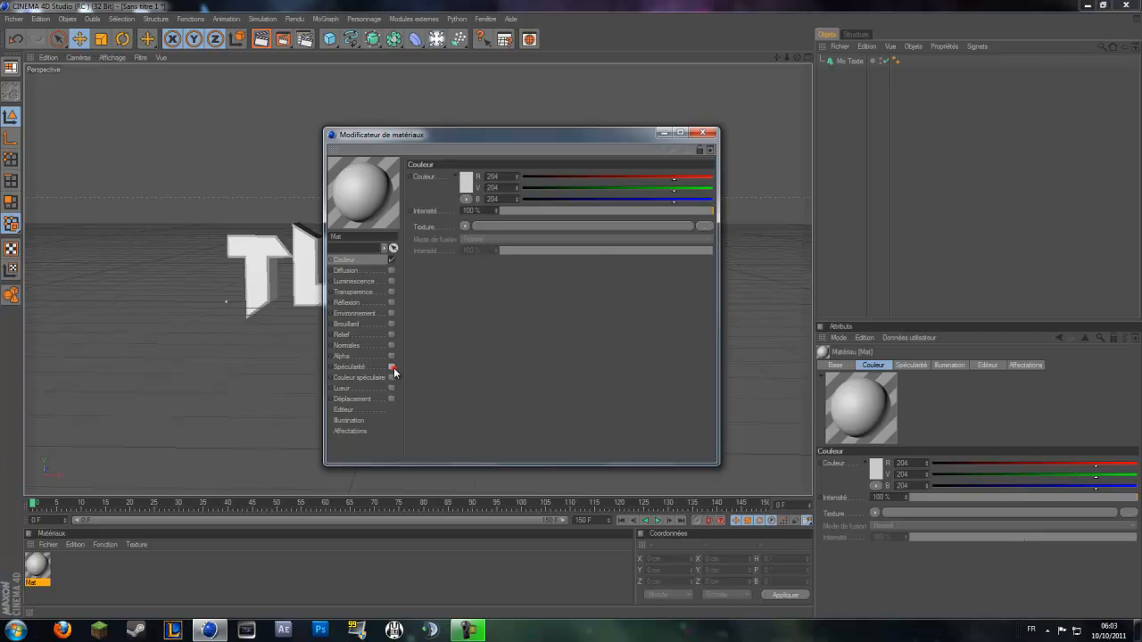
click(465, 182)
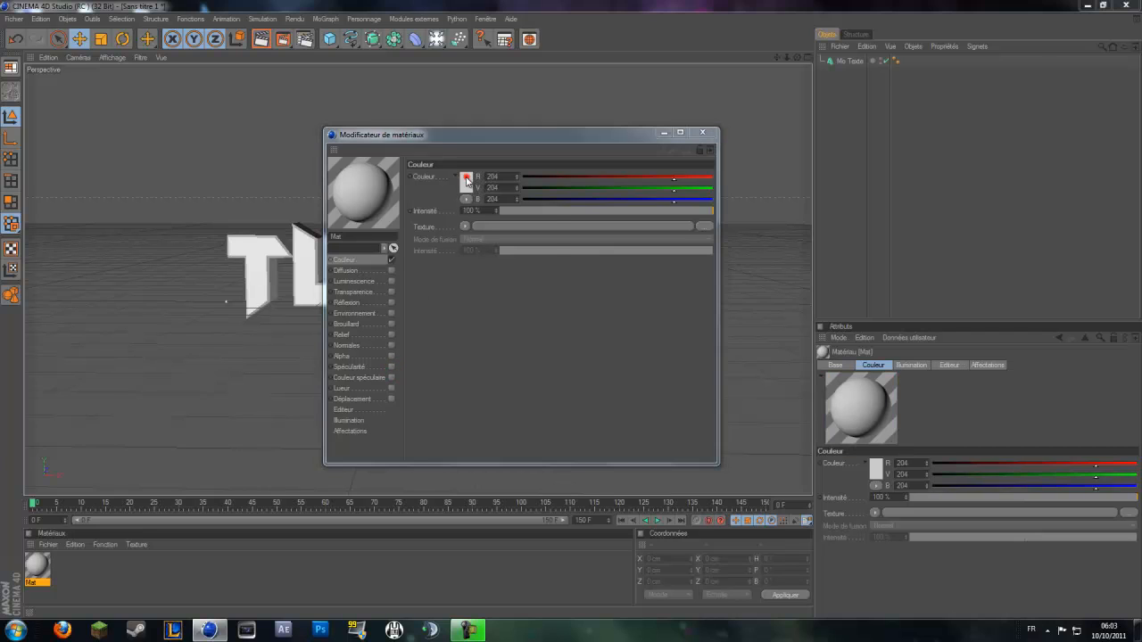
drag(430, 112, 531, 192)
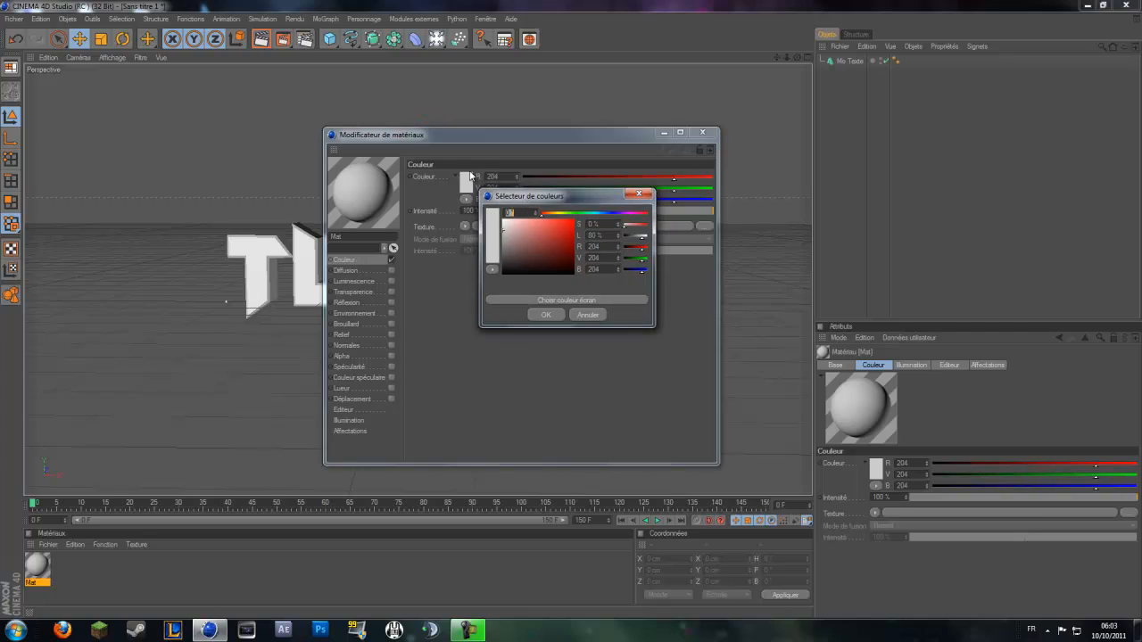
click(504, 222)
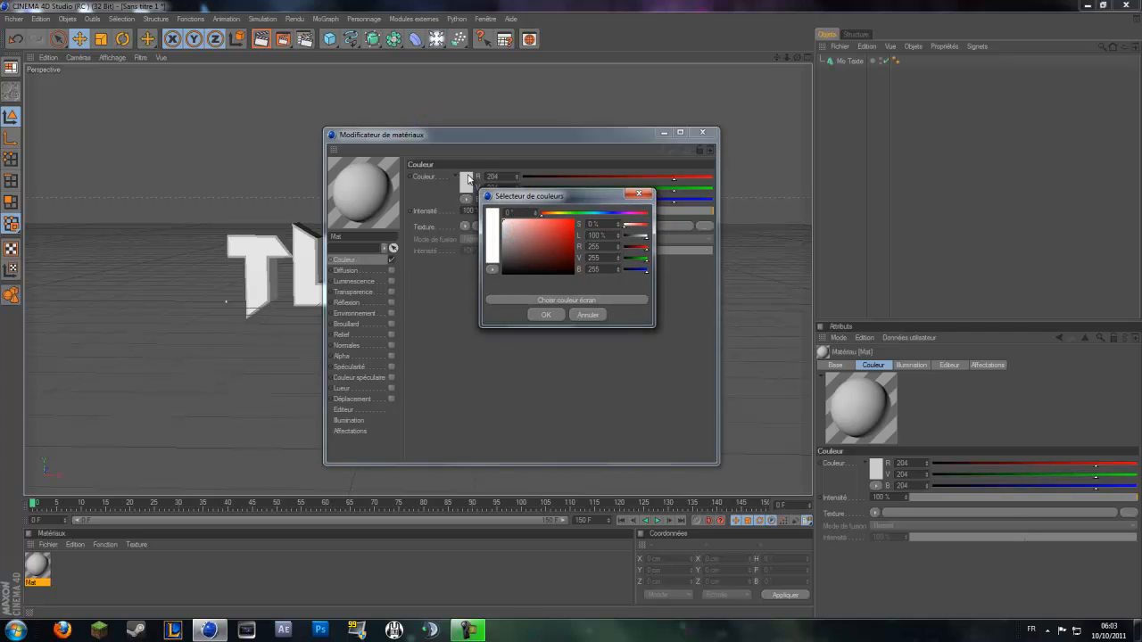
click(540, 315)
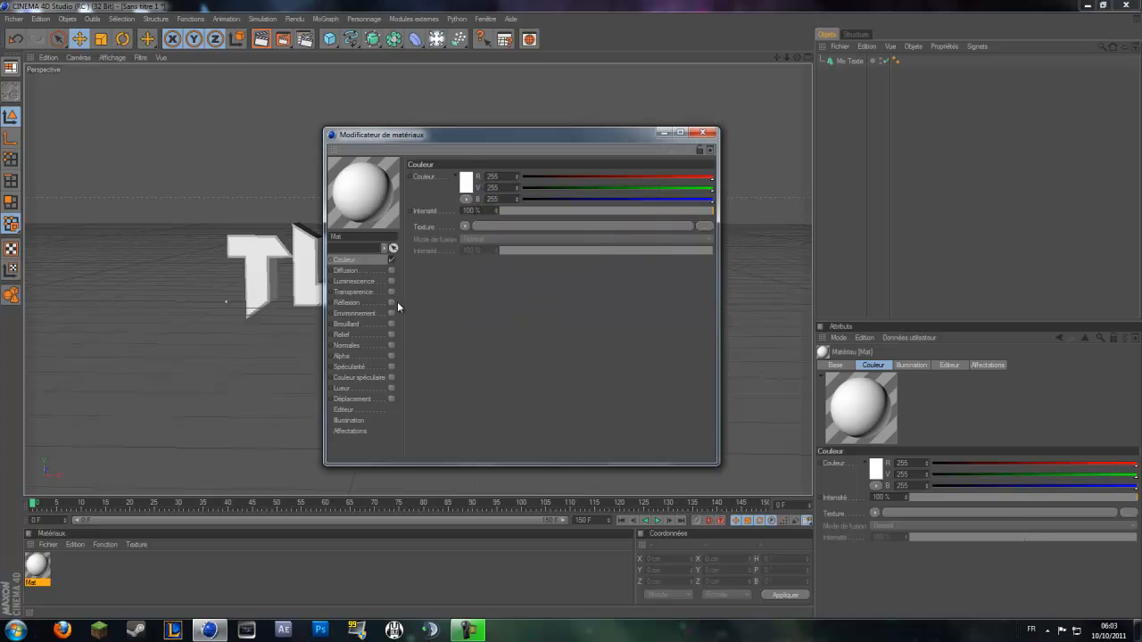
- Enable reflection on the white material at 20% intensity and apply the material to the Tutoriel text
click(393, 303)
click(529, 212)
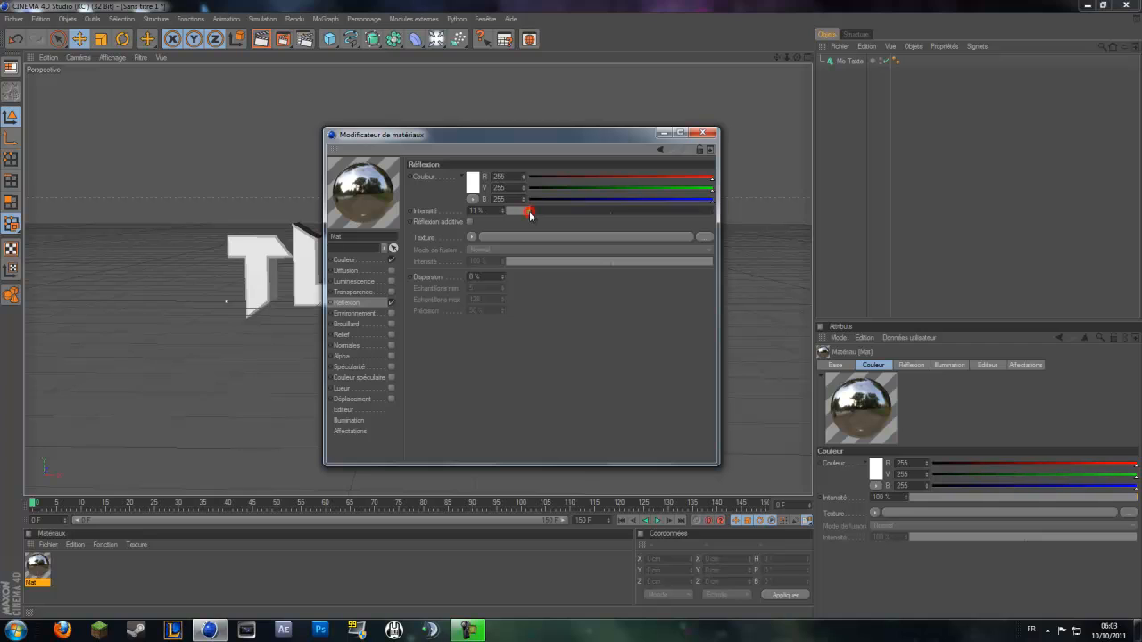
drag(551, 210, 546, 209)
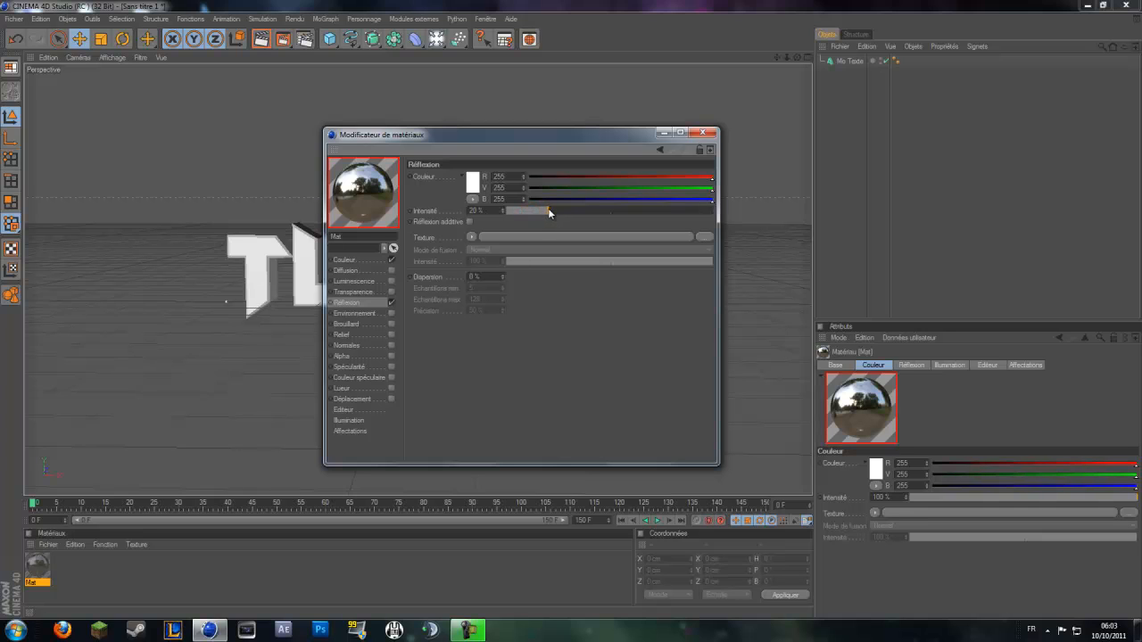
click(702, 133)
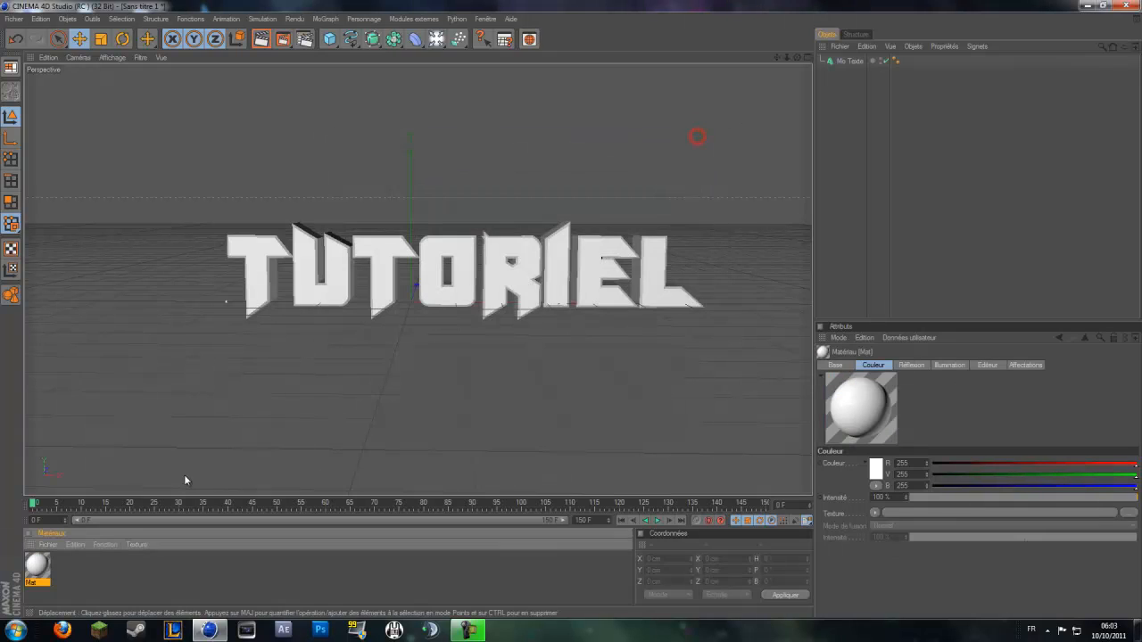
drag(268, 281, 269, 281)
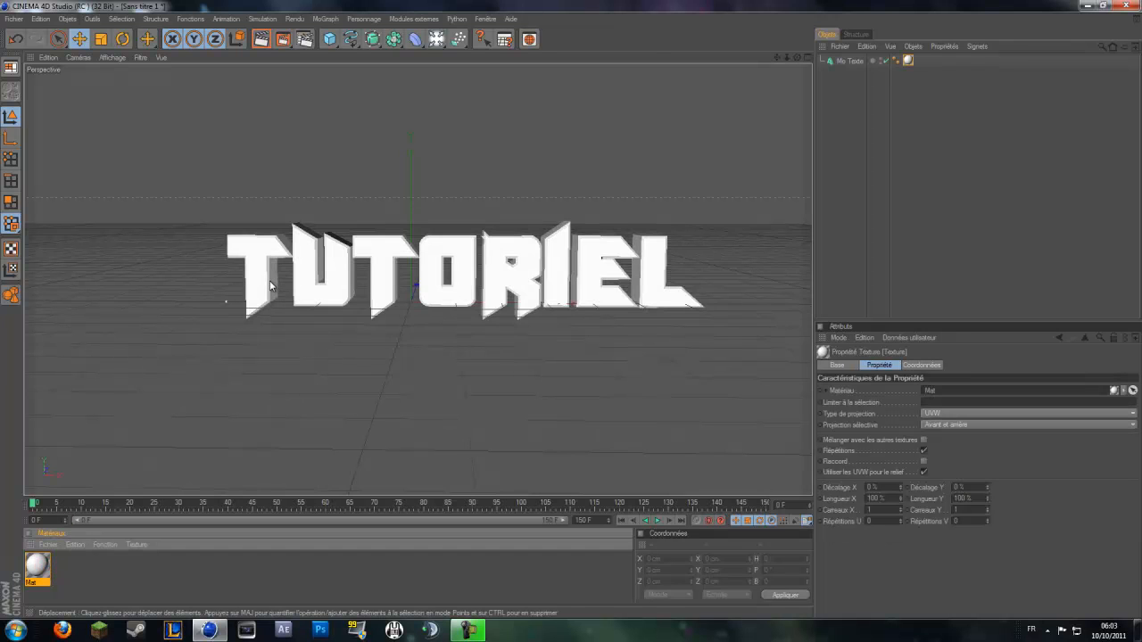
- Create a second material, set its colour to black (0, 0, 0) and turn off its specularity
double_click(67, 566)
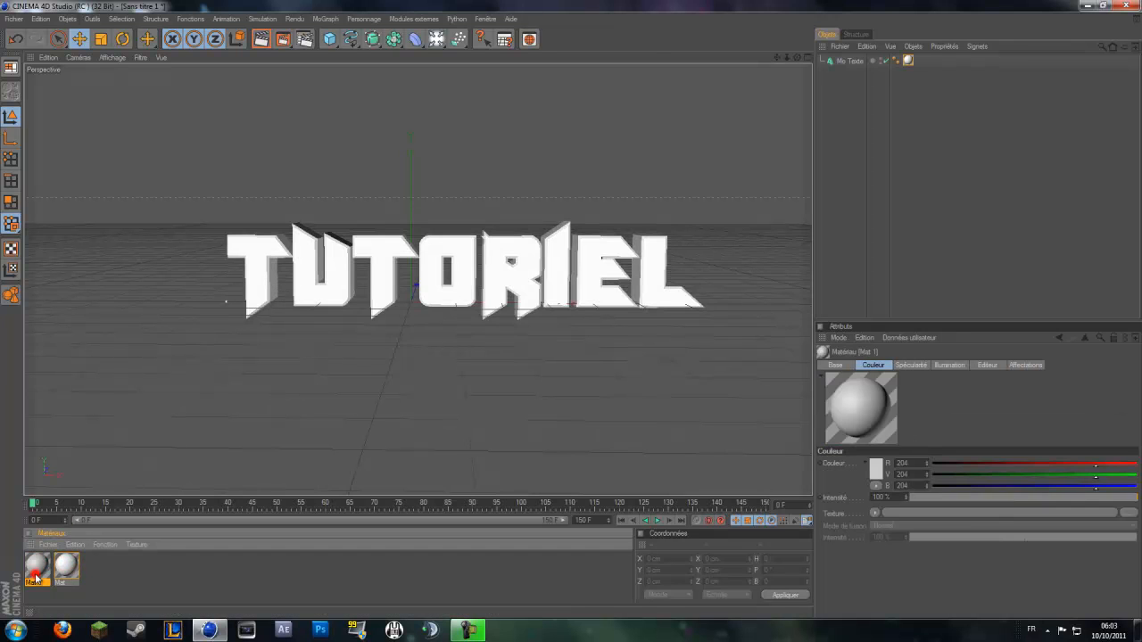
double_click(36, 568)
click(214, 206)
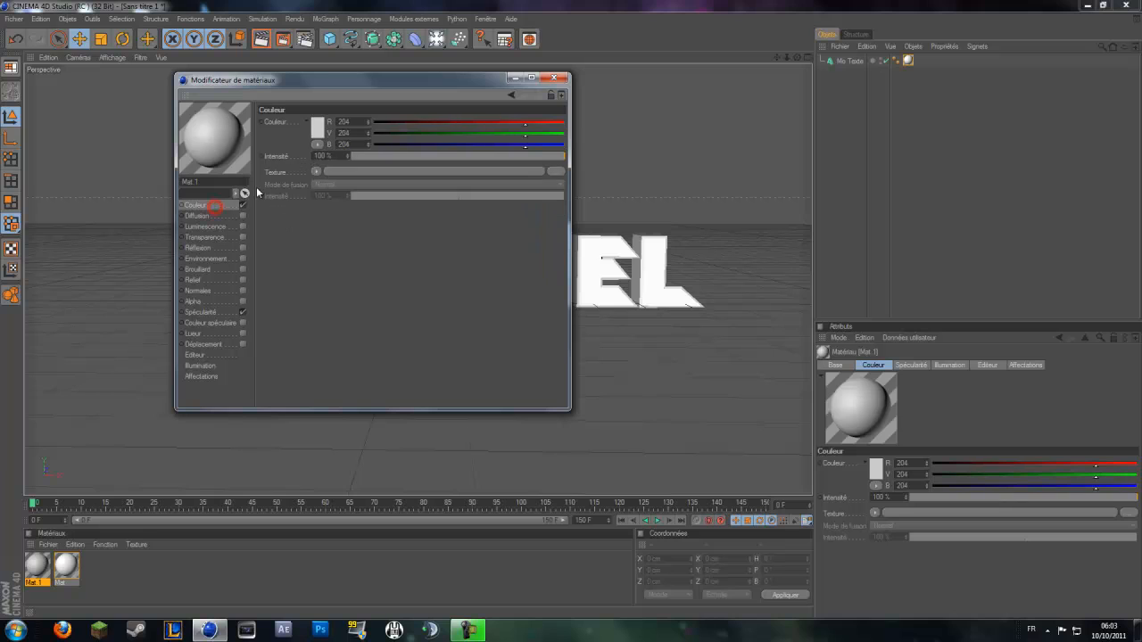
click(321, 134)
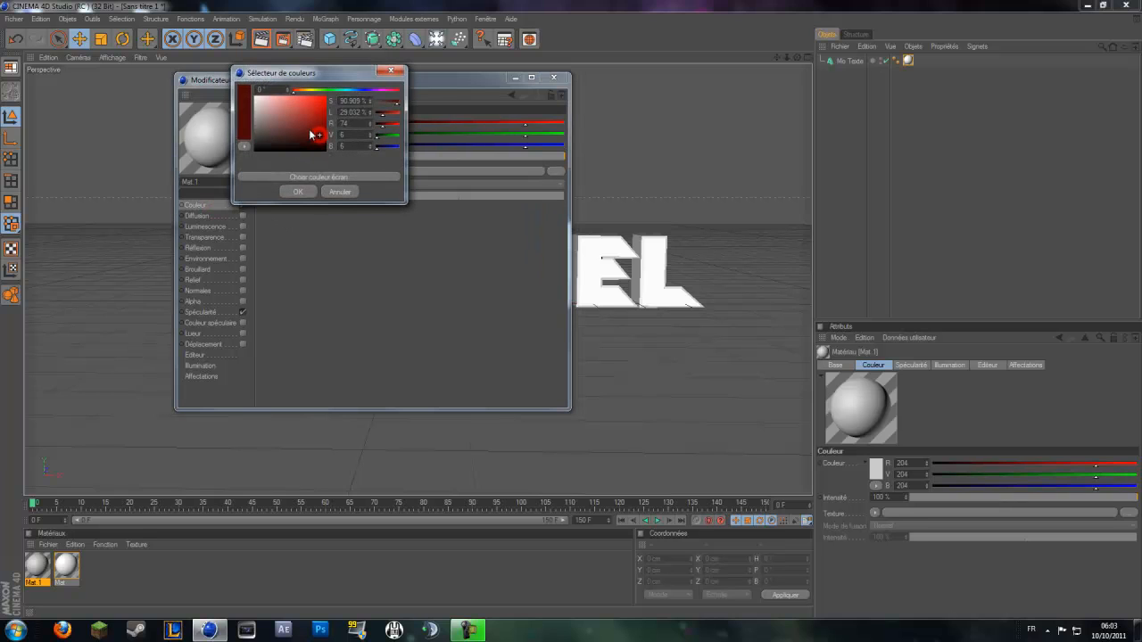
click(298, 192)
click(242, 312)
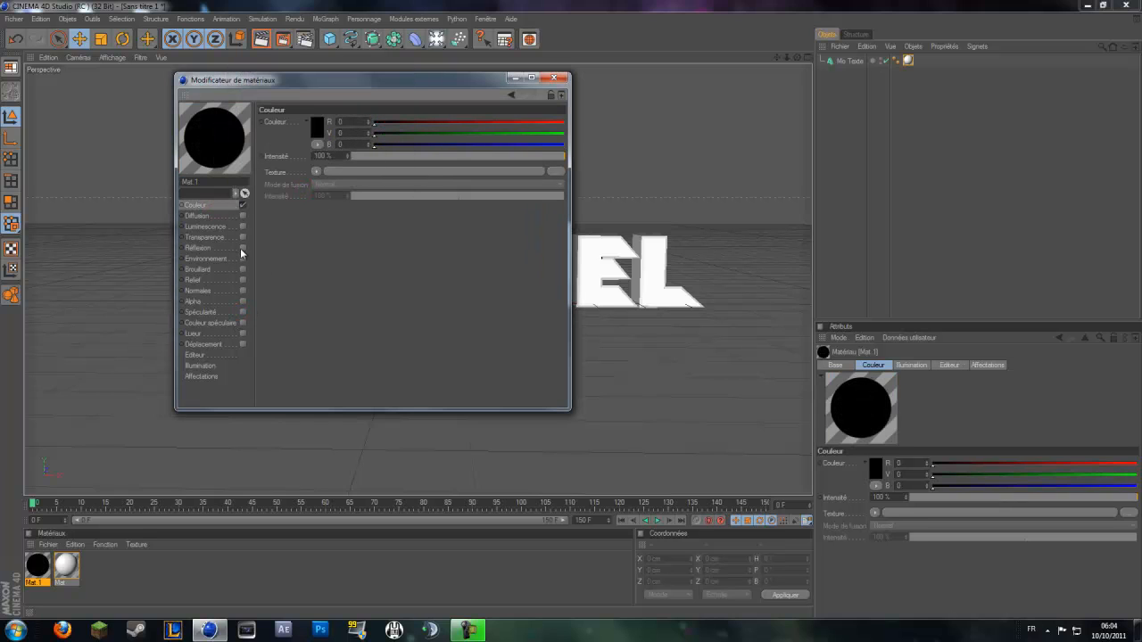
- Enable reflection on the black material at about 16% intensity and apply the material to the Tutoriel text
click(242, 248)
click(379, 157)
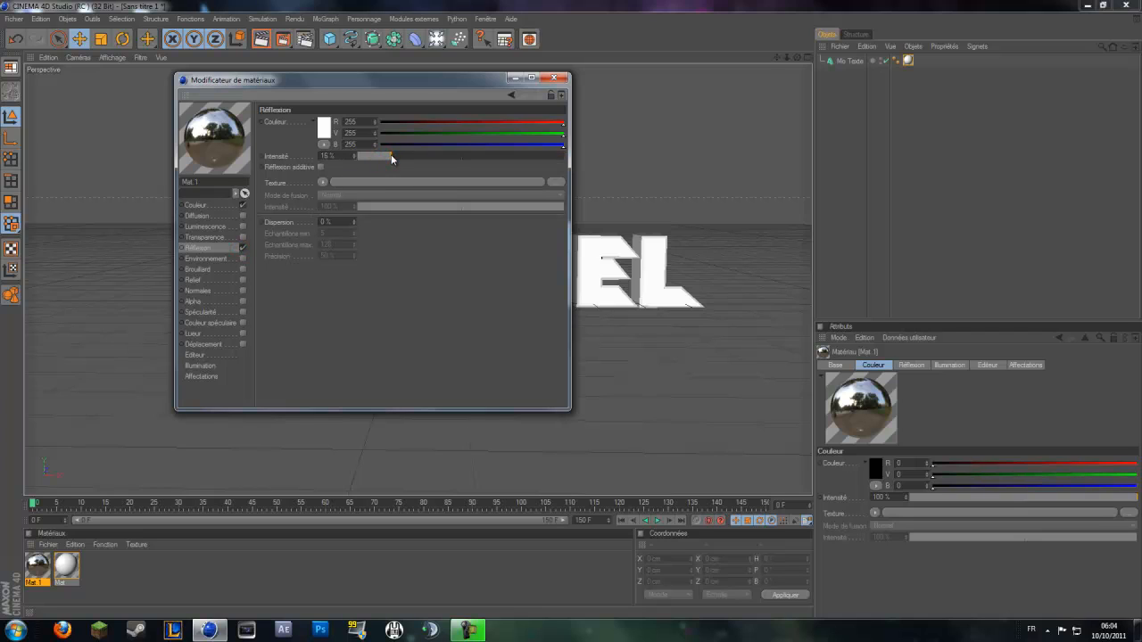
drag(392, 150, 392, 151)
click(557, 77)
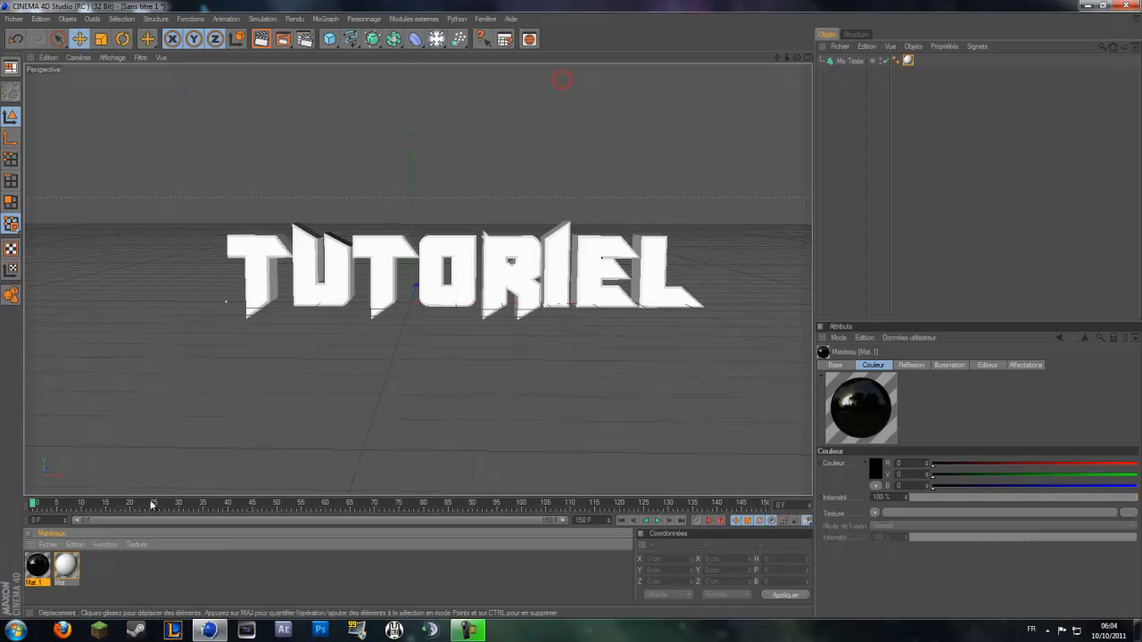
drag(38, 570, 465, 293)
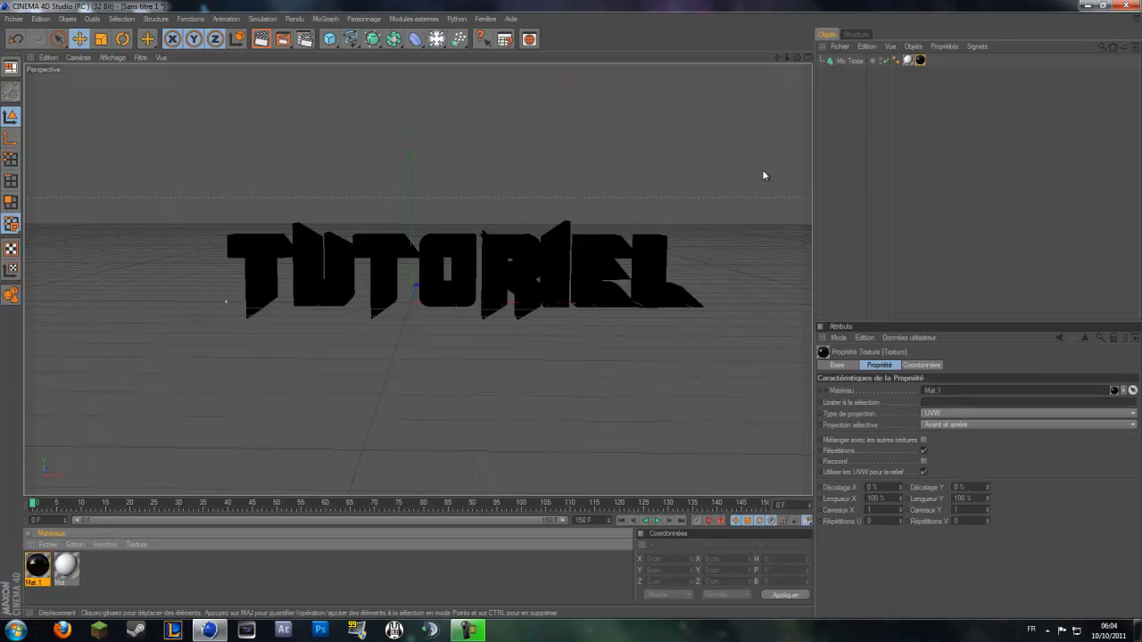
- Reorder the Tutoriel text's materials so white comes after black, and limit the white one to the front cap selection
click(908, 61)
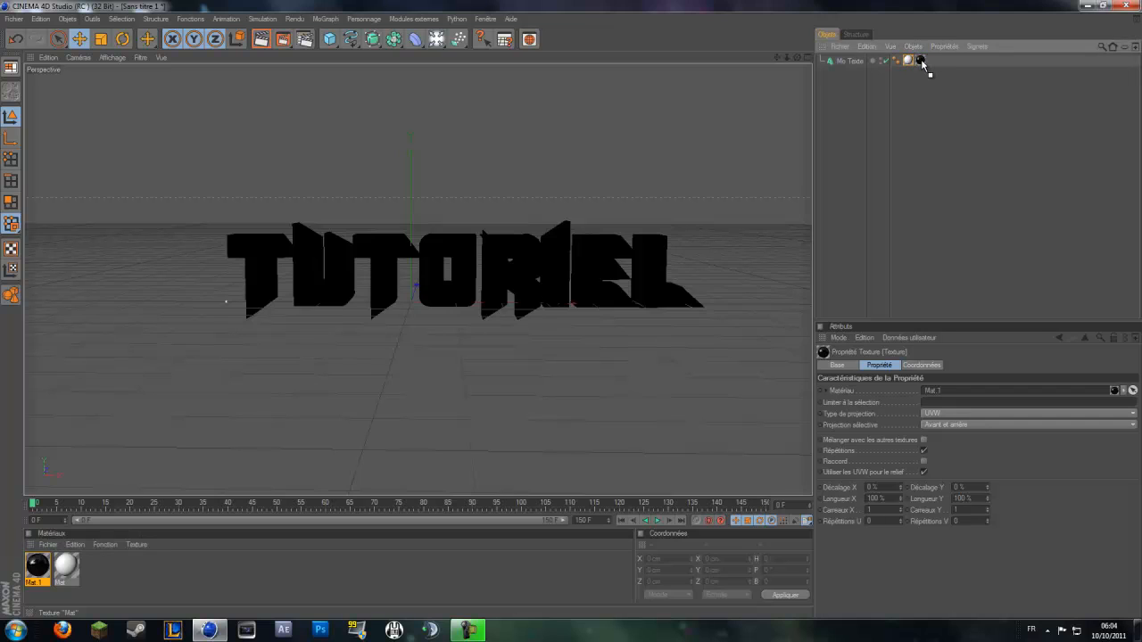
drag(922, 64, 922, 63)
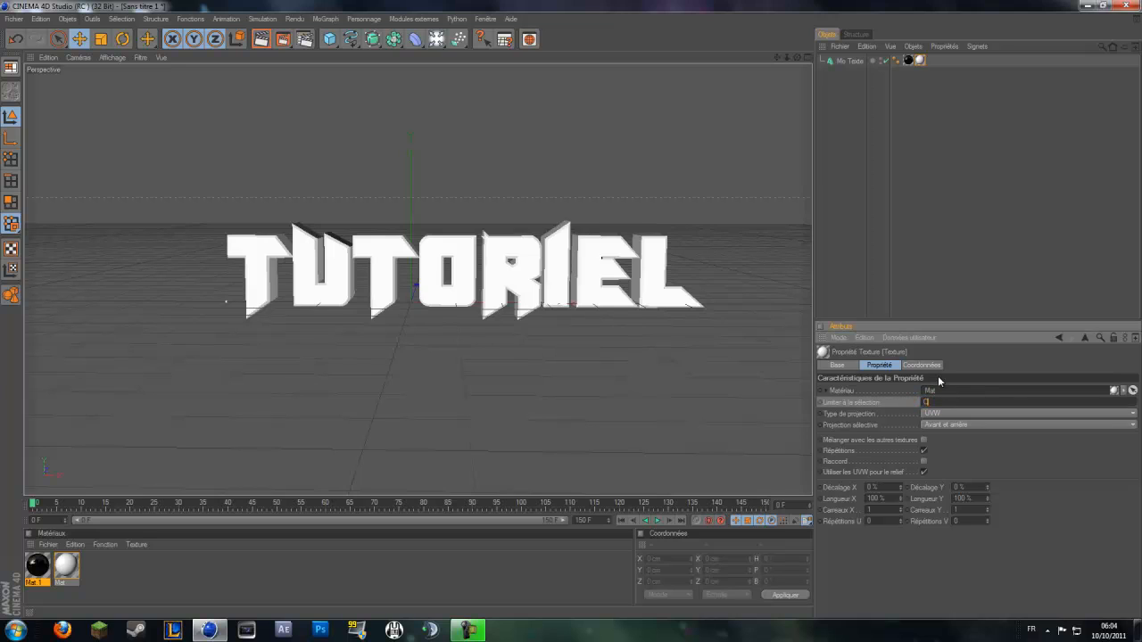
click(807, 223)
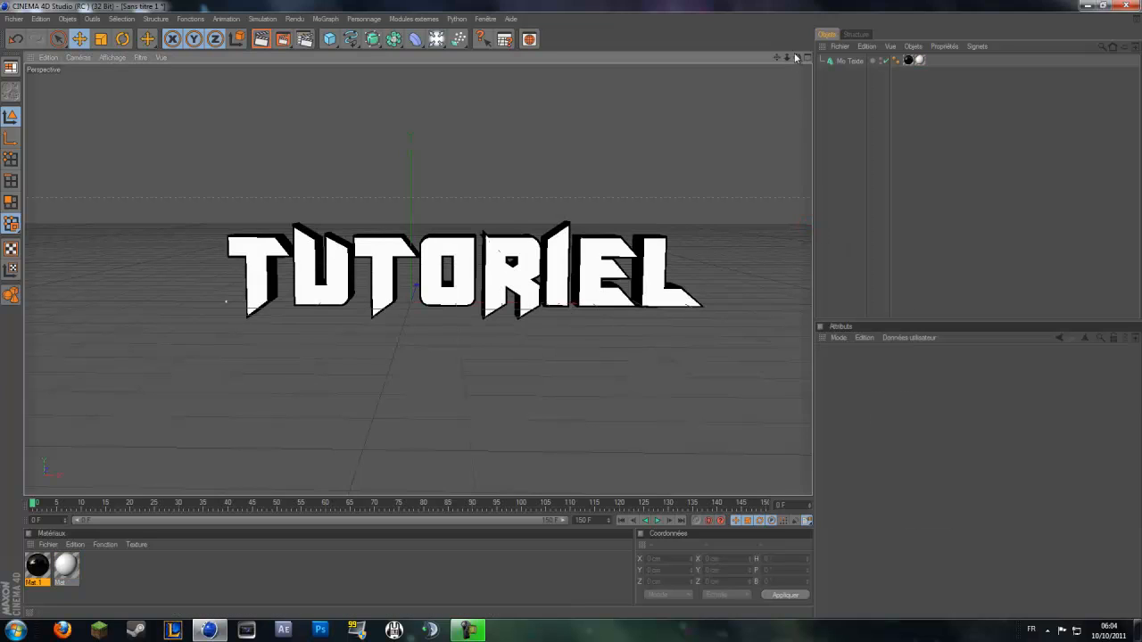
drag(798, 58, 571, 309)
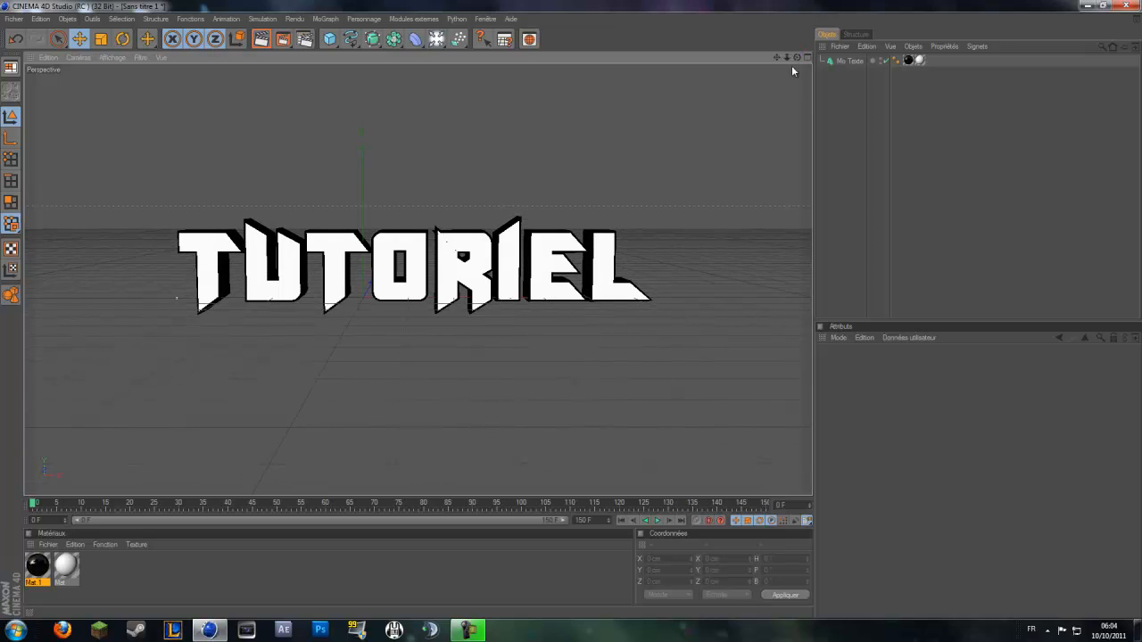
click(859, 183)
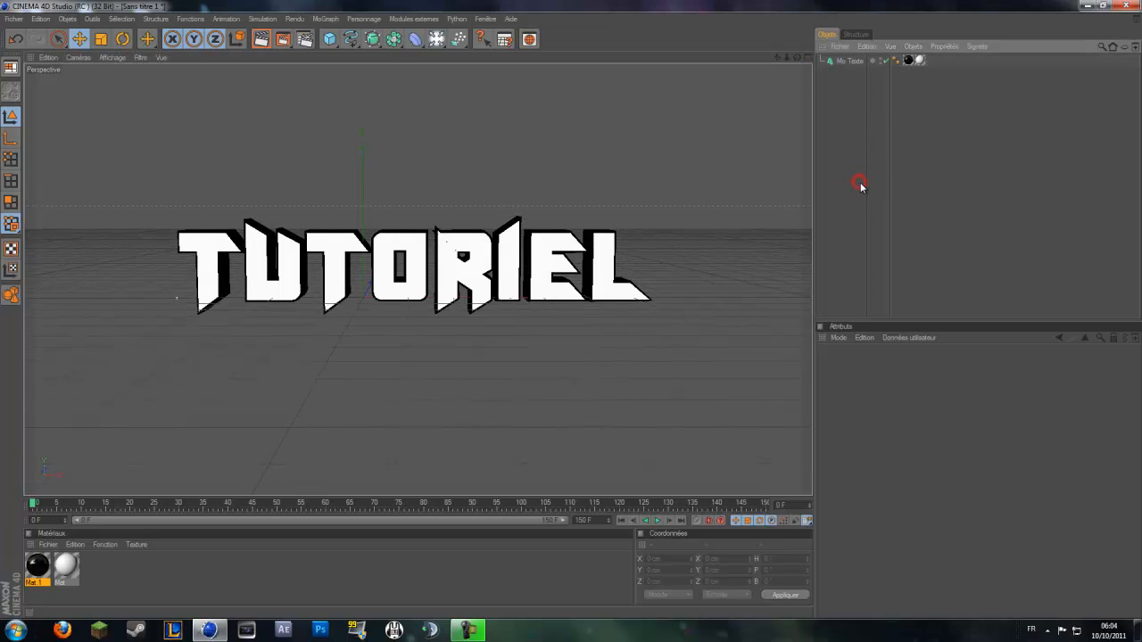
click(323, 19)
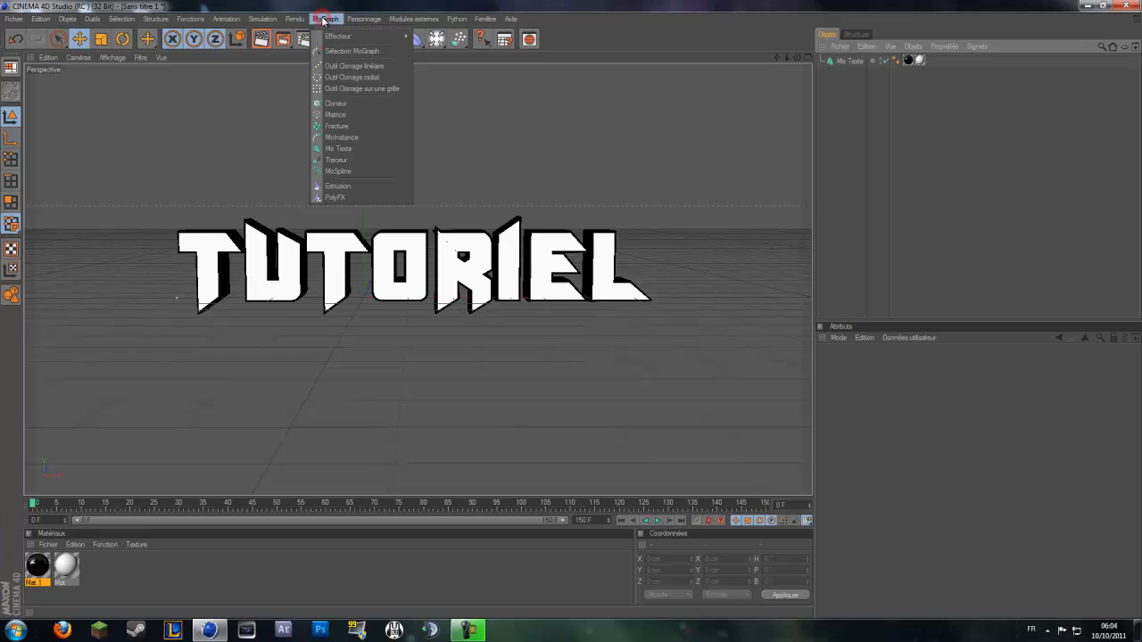
click(352, 150)
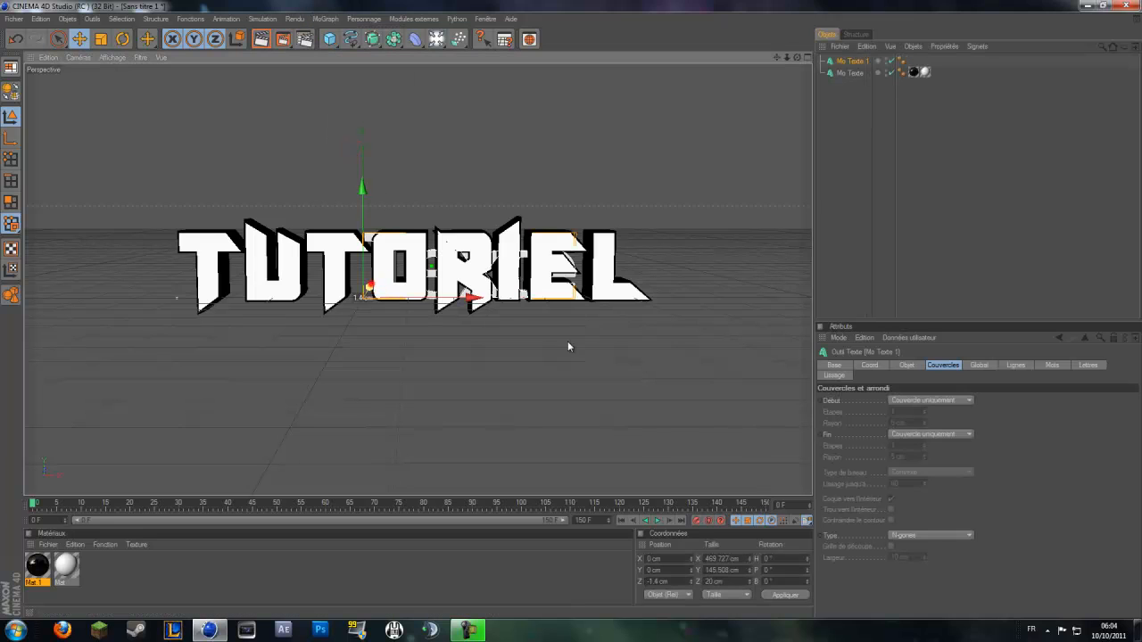
click(897, 366)
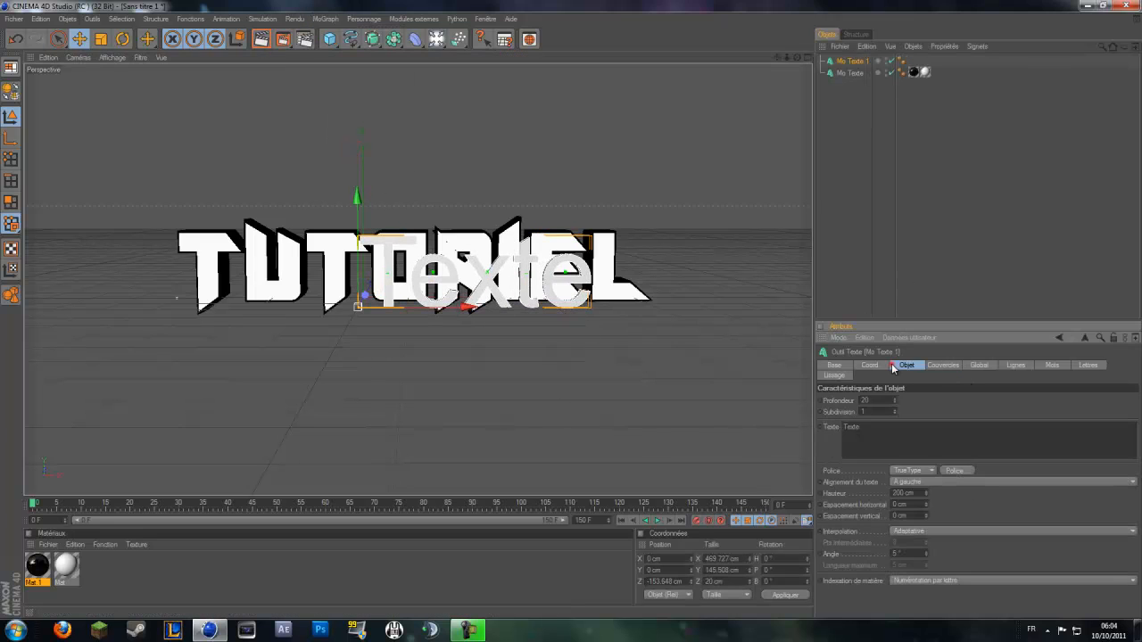
double_click(867, 431)
key(BackSpace)
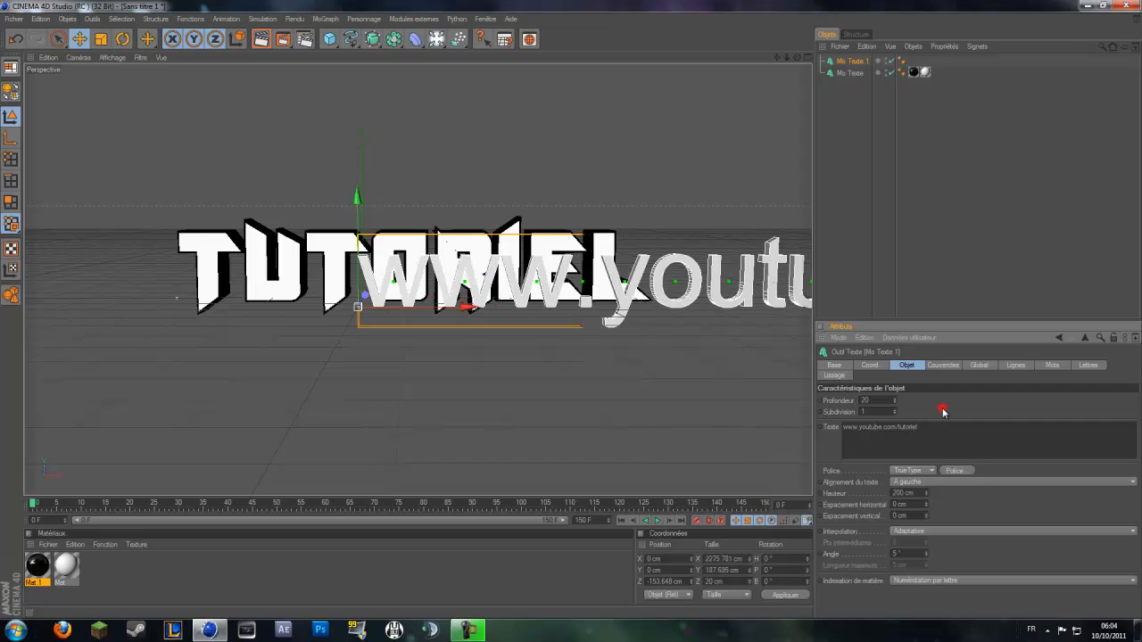
- Set the URL text's depth to 40 and height to 100 cm, and shift it along X to about -413 cm
drag(480, 306, 573, 309)
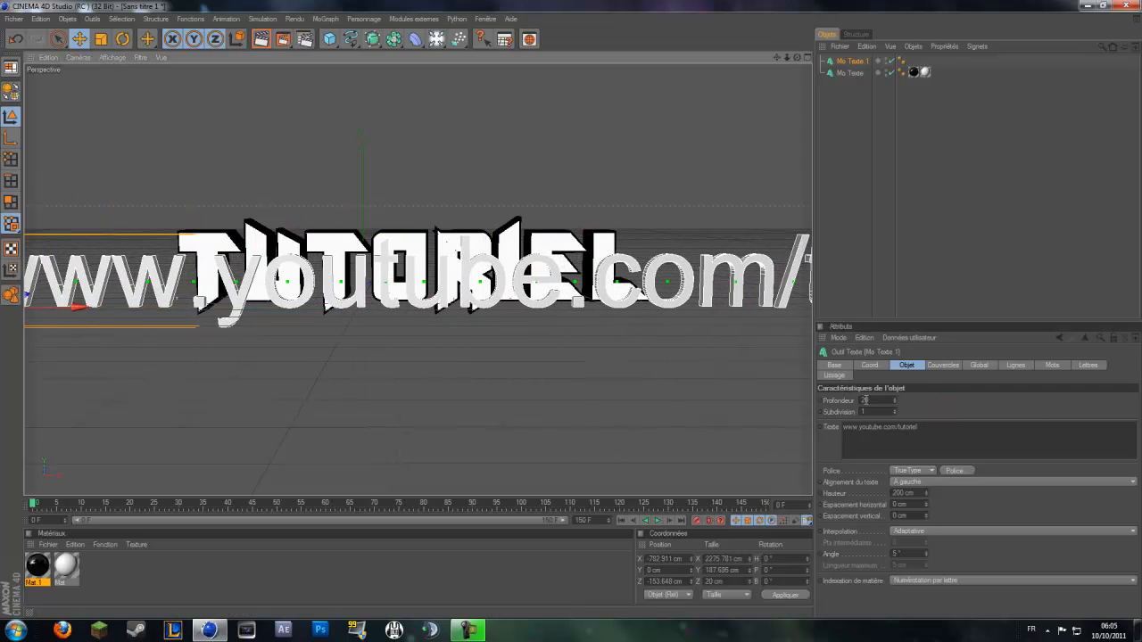
double_click(863, 401)
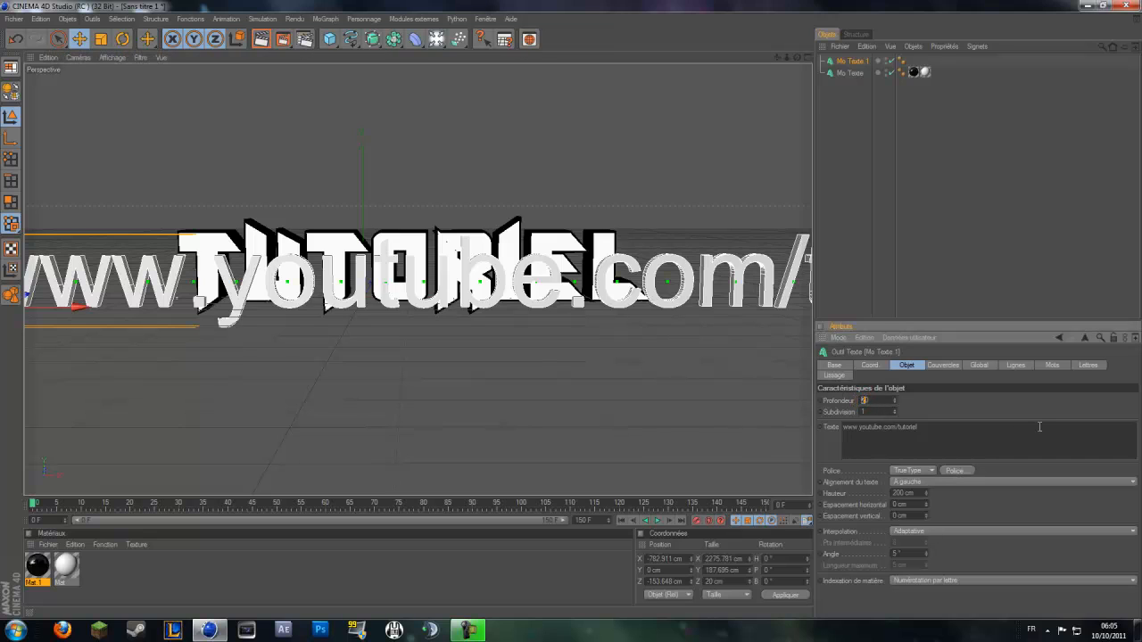
text(40)
click(920, 398)
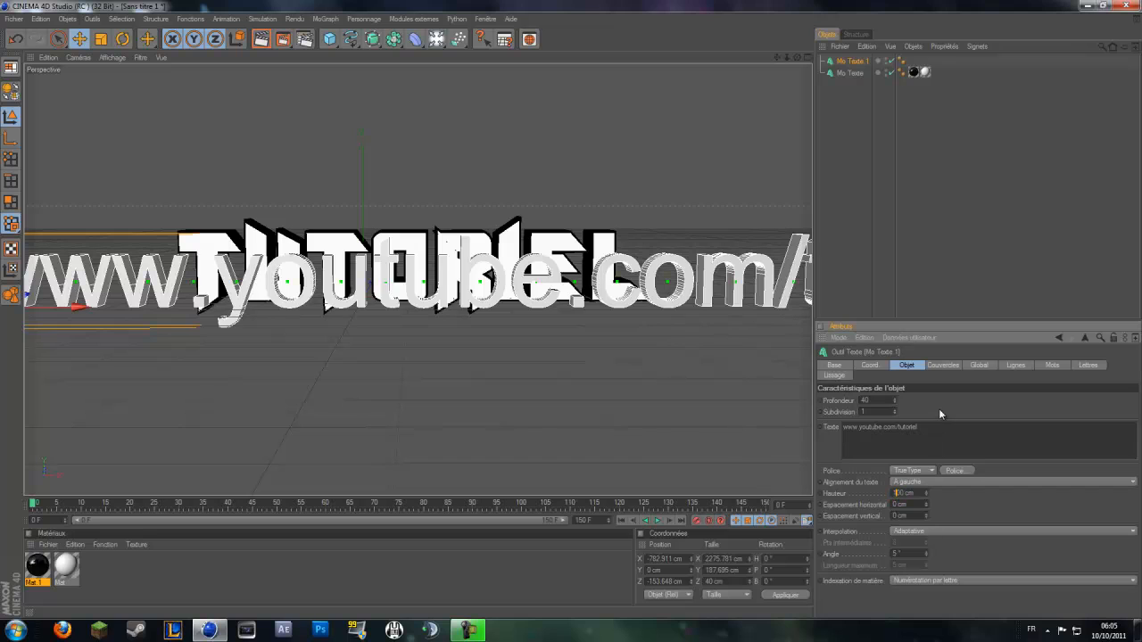
key(Return)
drag(527, 312, 710, 312)
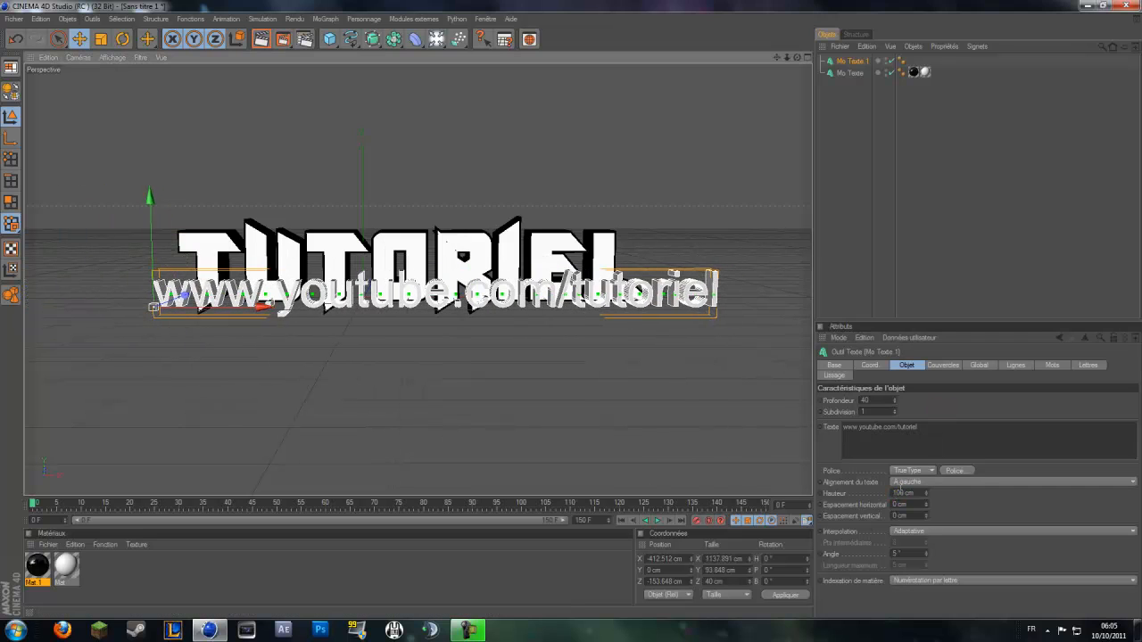
- Reduce the URL text's height to 75 cm and recentre it under Tutoriel at X about -309 cm
click(901, 492)
text(750)
key(Return)
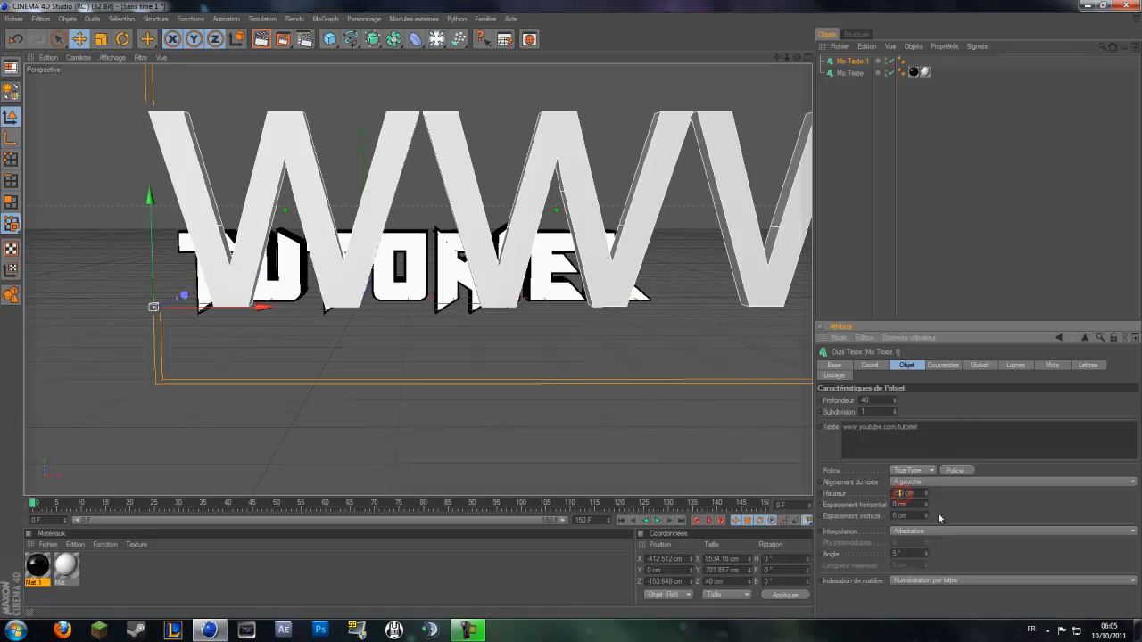
key(BackSpace)
key(Return)
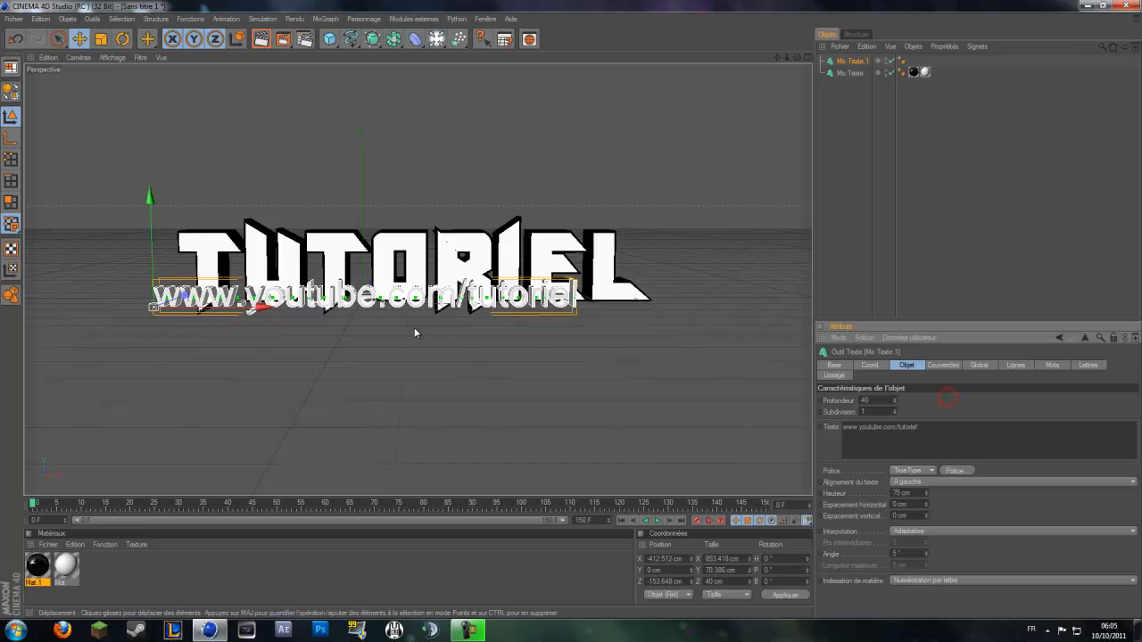
drag(277, 313, 327, 312)
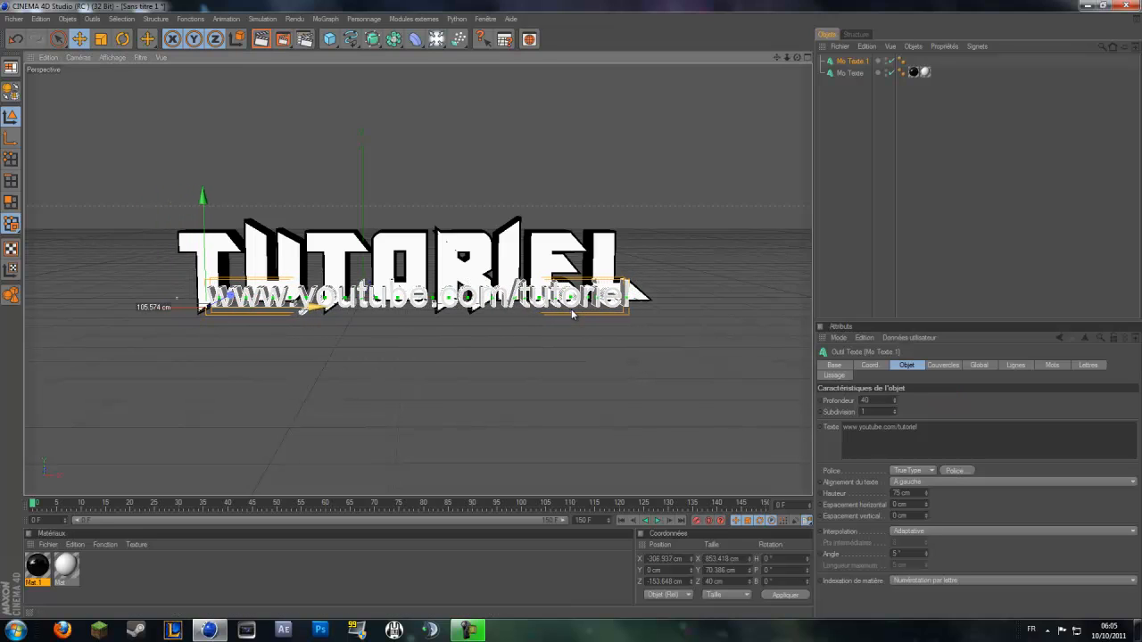
- Change the URL text's font to Devil Breeze, set its height to 60 cm and move it to X about -335 cm
click(955, 470)
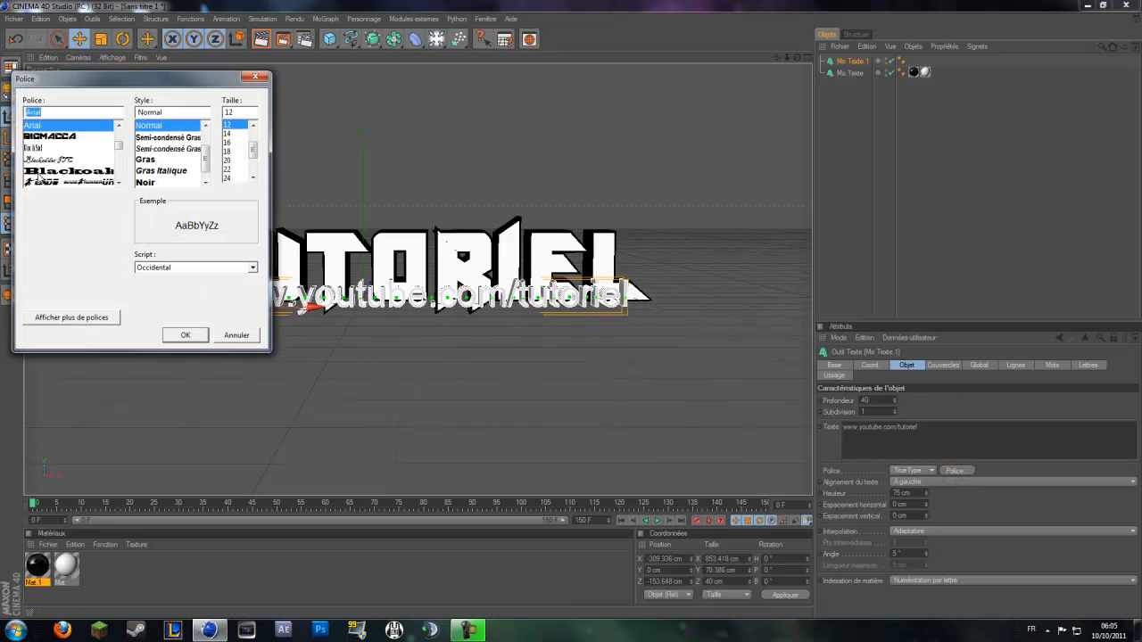
text(D)
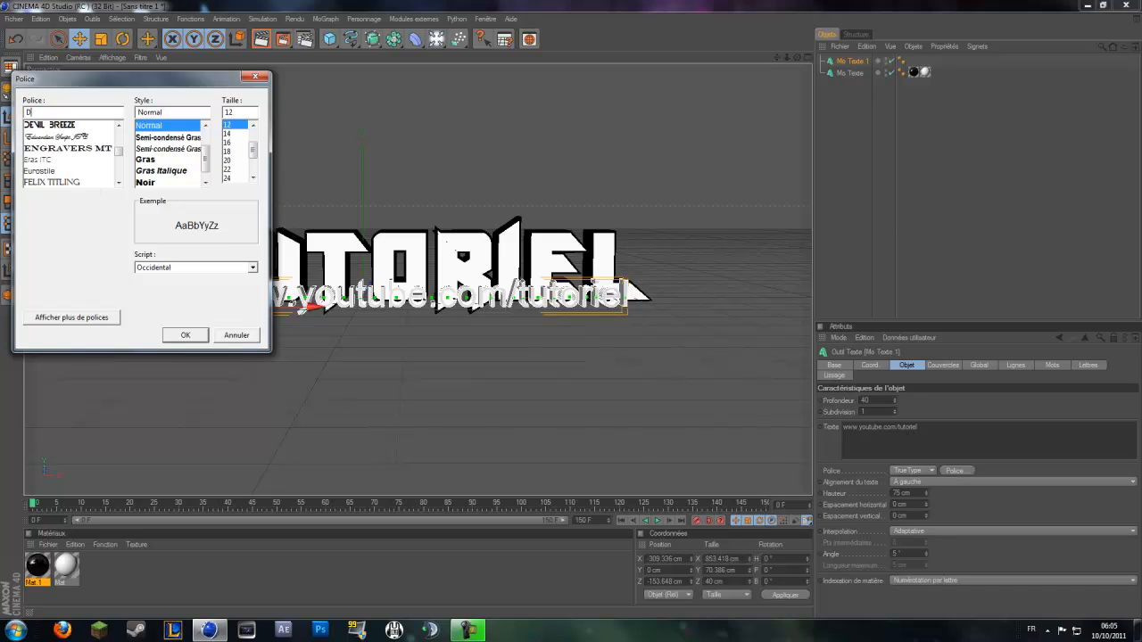
click(51, 125)
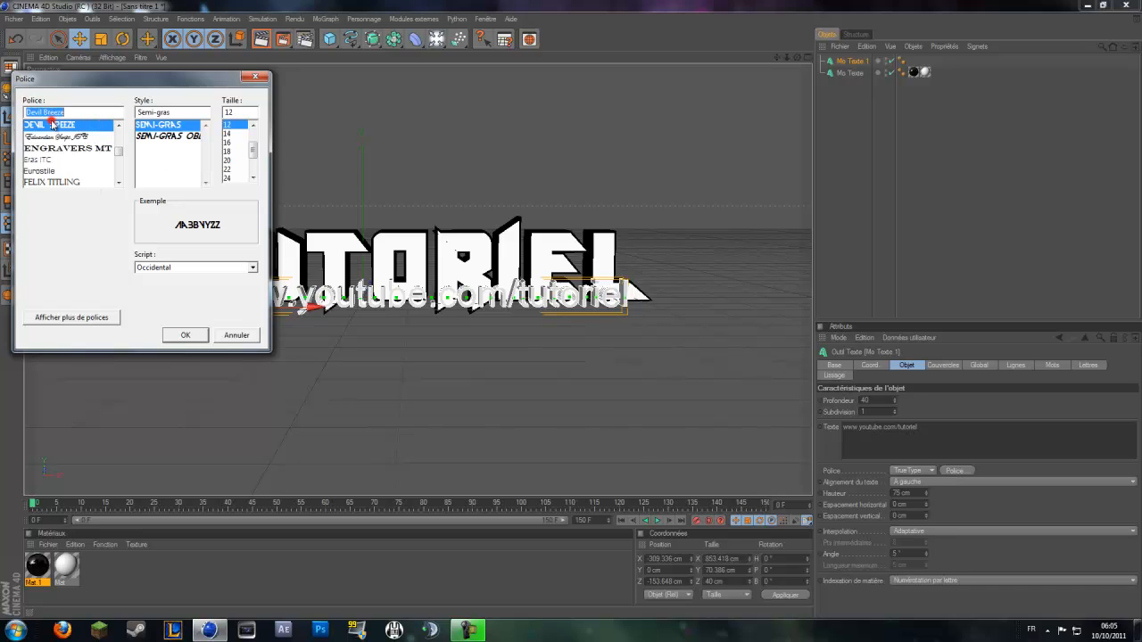
click(181, 331)
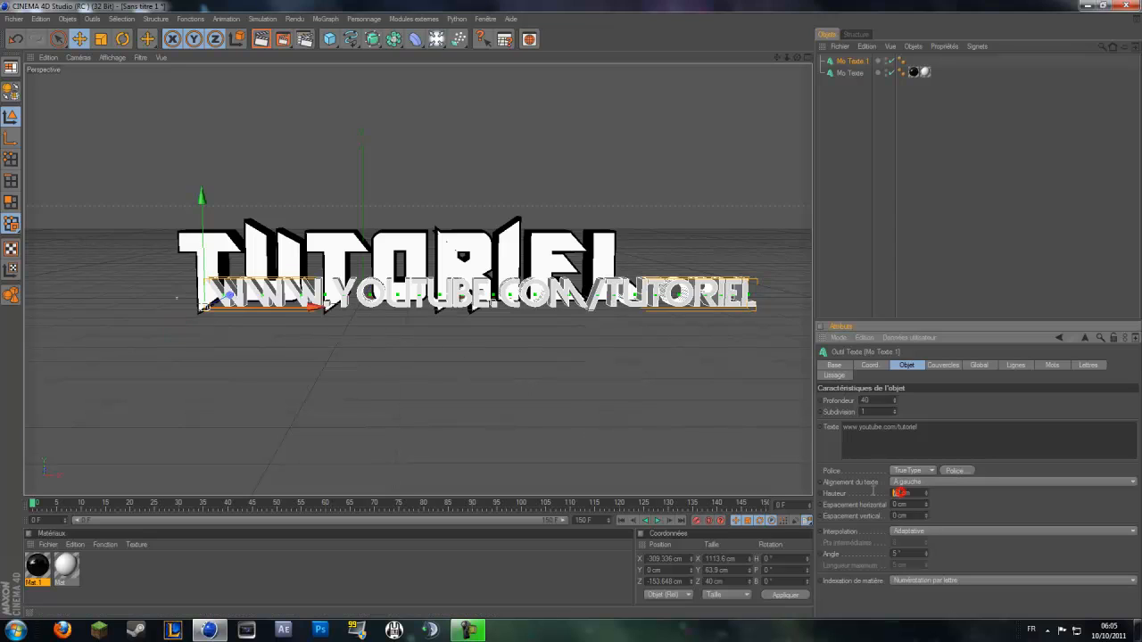
click(984, 395)
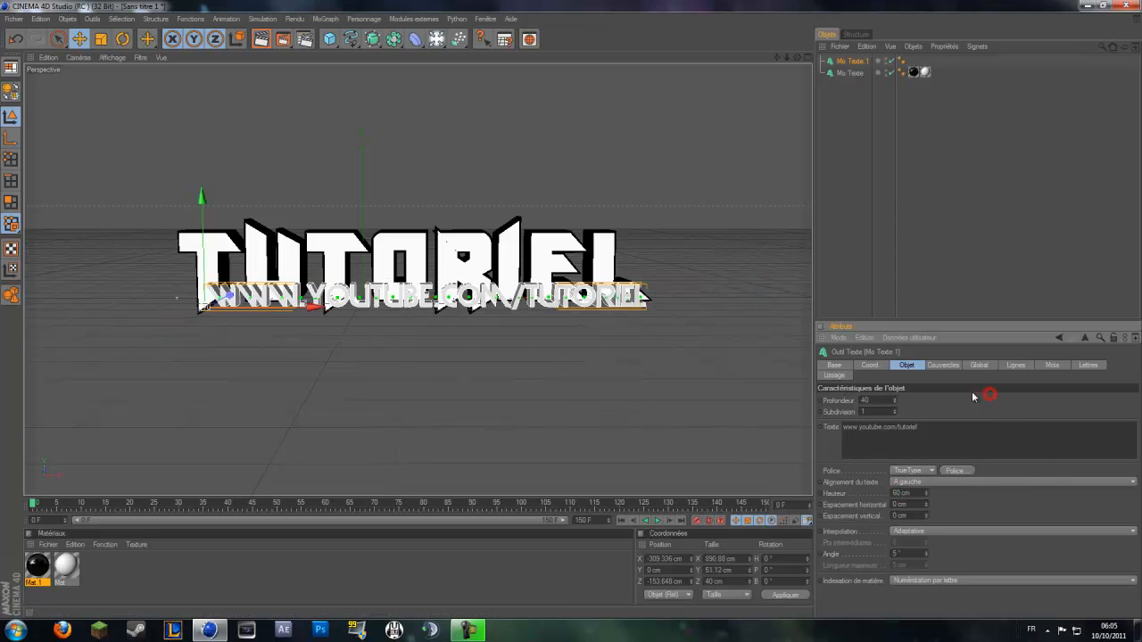
mouse_move(315, 307)
mouse_down()
mouse_move(277, 306)
mouse_move(304, 307)
mouse_up()
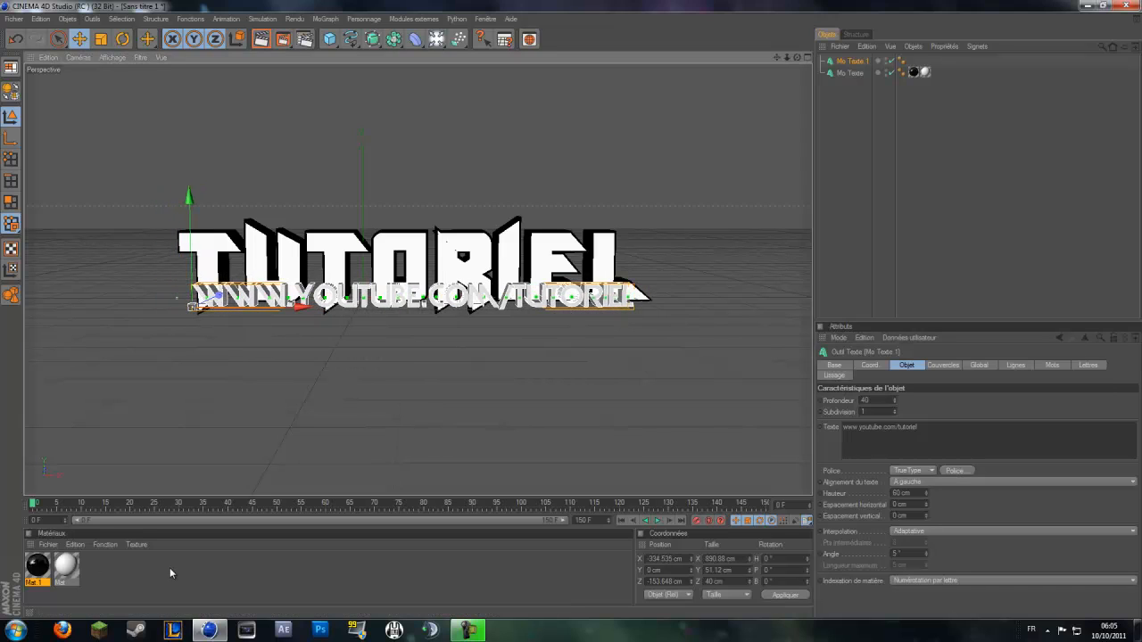
- Create a third material and set its colour to bright blue (0, 149, 224)
click(67, 571)
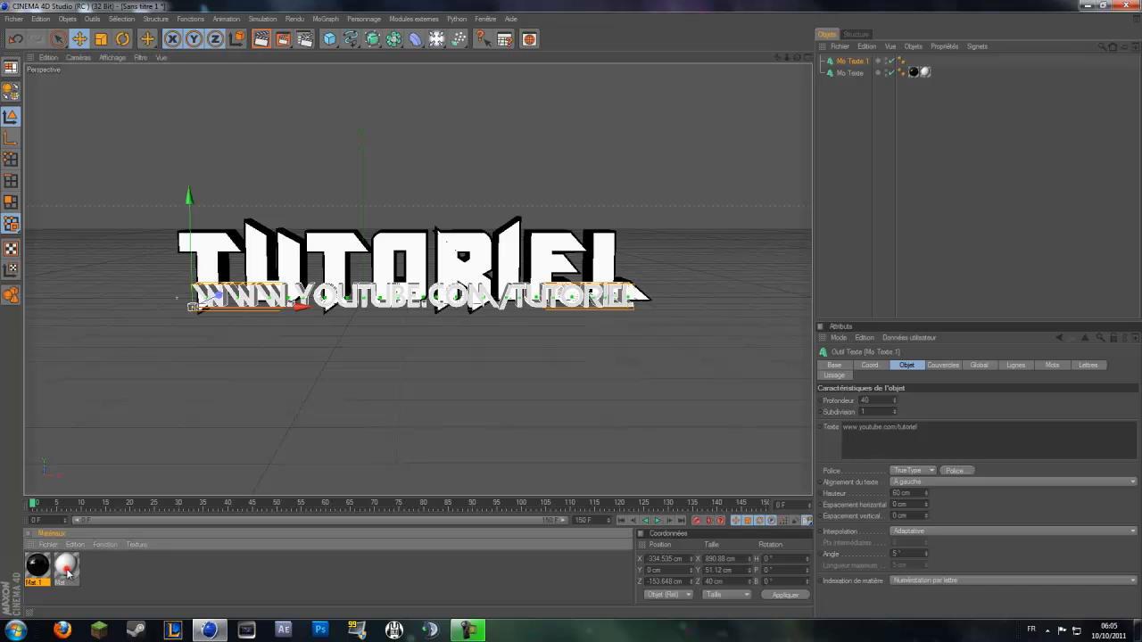
click(67, 569)
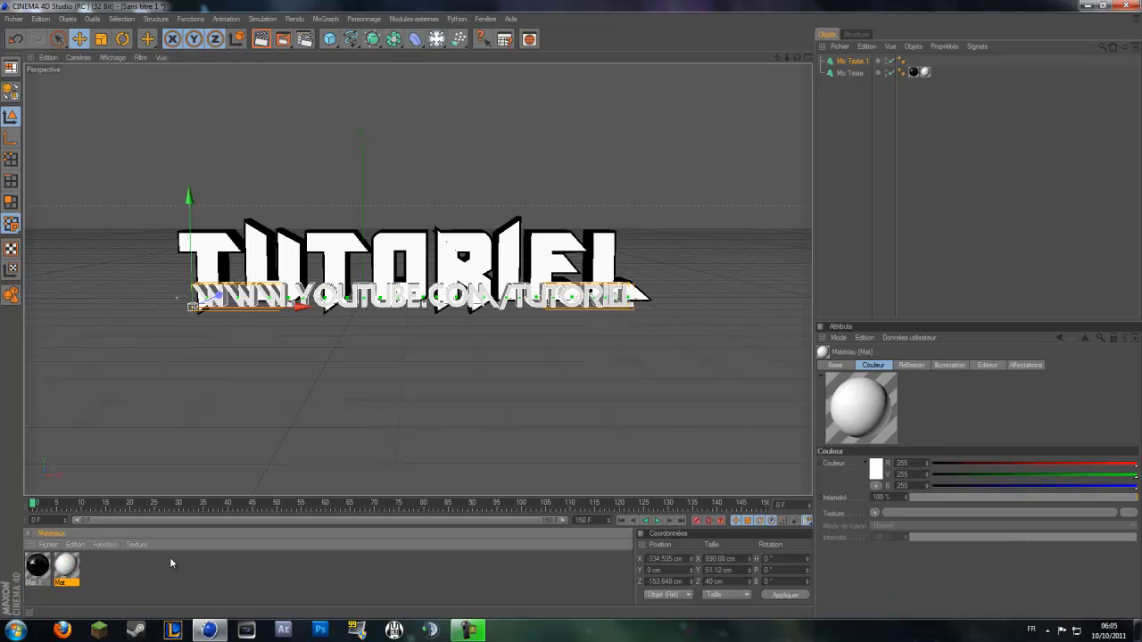
double_click(109, 574)
double_click(37, 564)
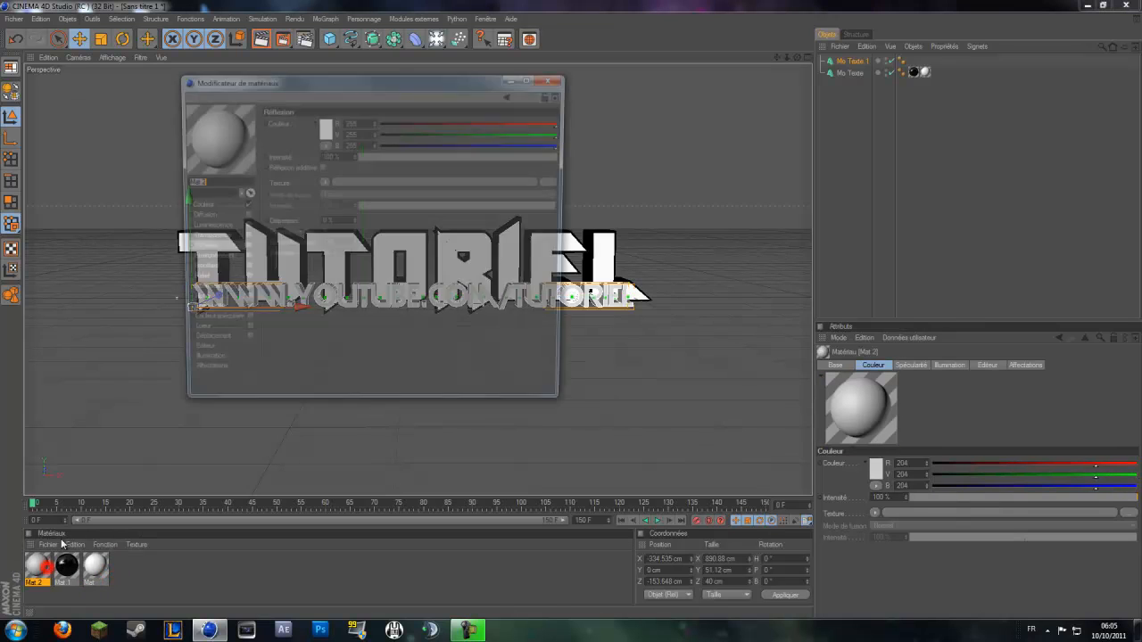
click(220, 207)
click(318, 130)
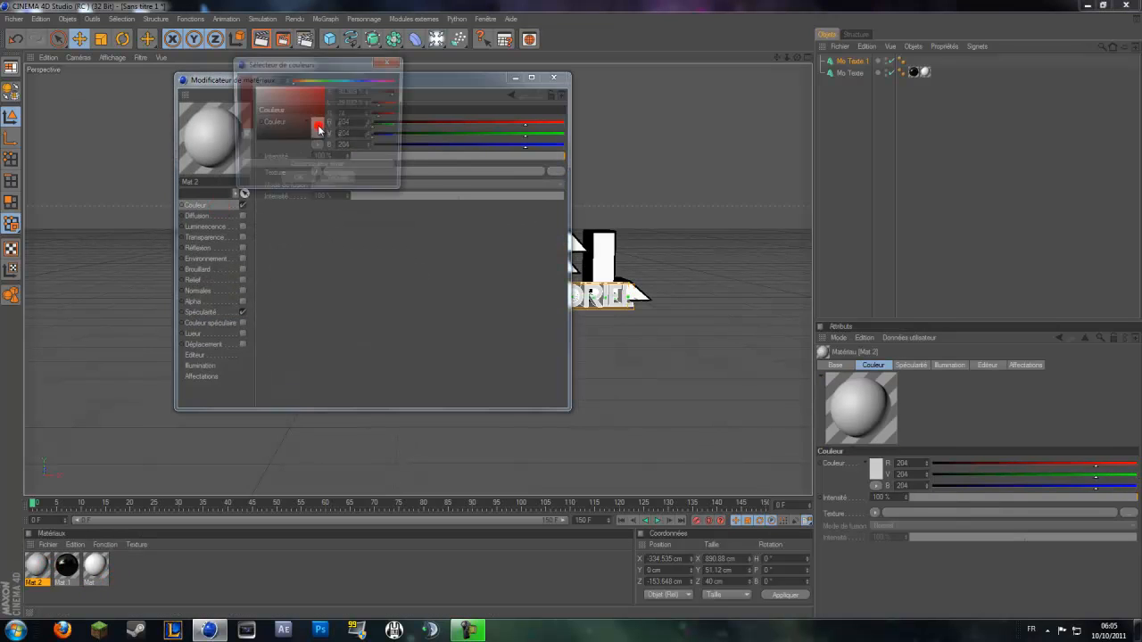
click(318, 126)
mouse_move(339, 82)
mouse_down()
mouse_move(352, 86)
mouse_move(348, 107)
mouse_move(356, 95)
mouse_up()
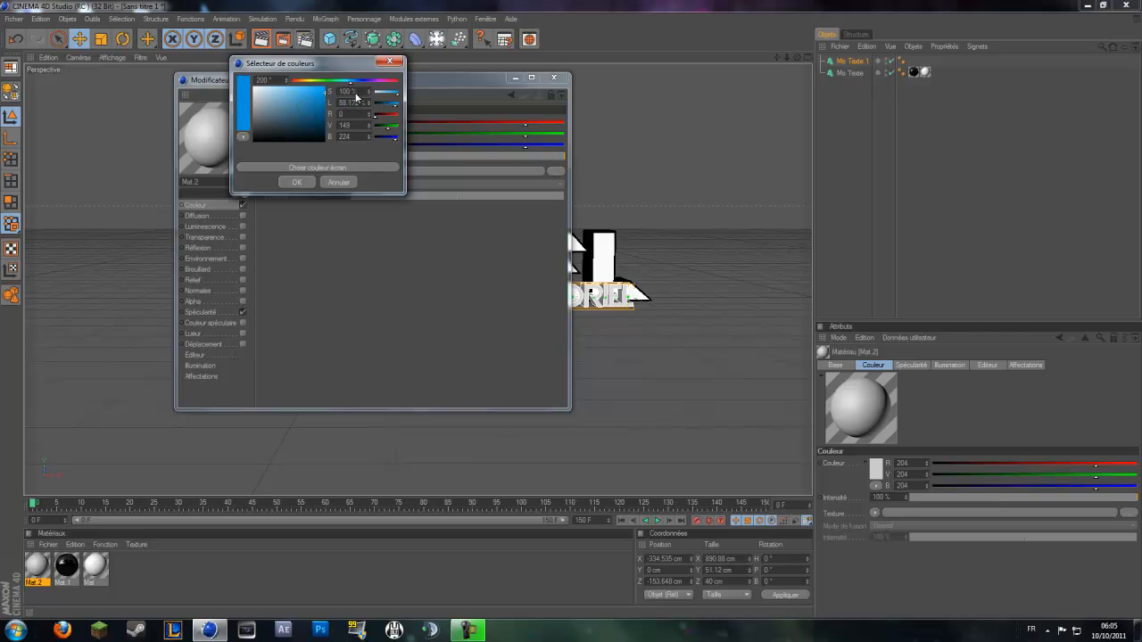
click(296, 182)
- Enable reflection on the blue material at 20% intensity and turn off its specularity
click(219, 248)
click(242, 248)
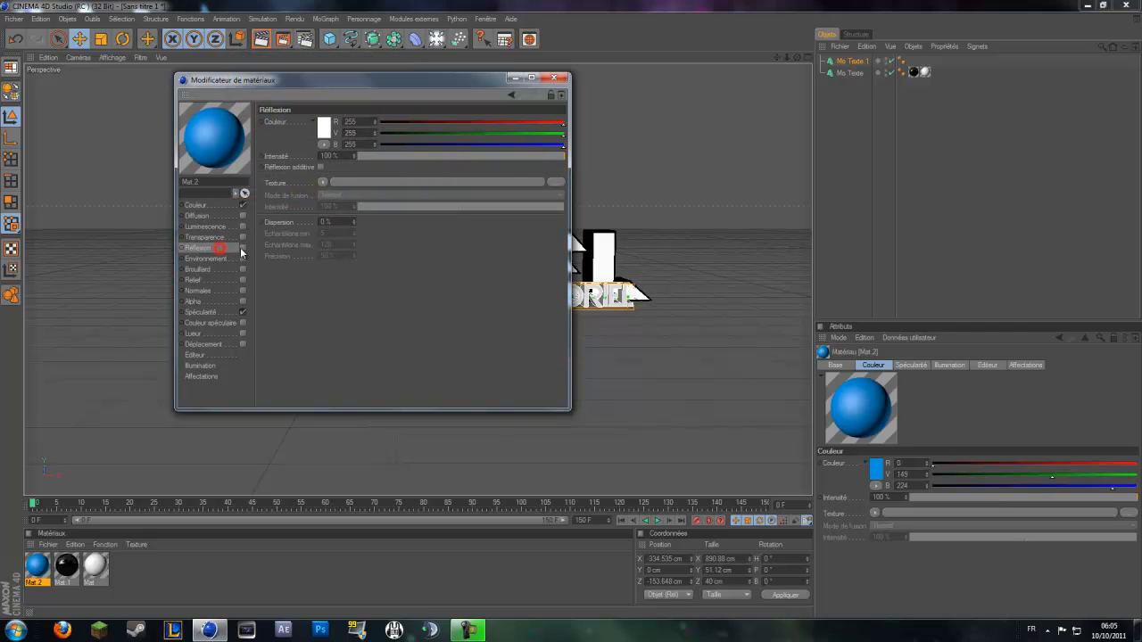
click(389, 155)
drag(397, 155, 399, 154)
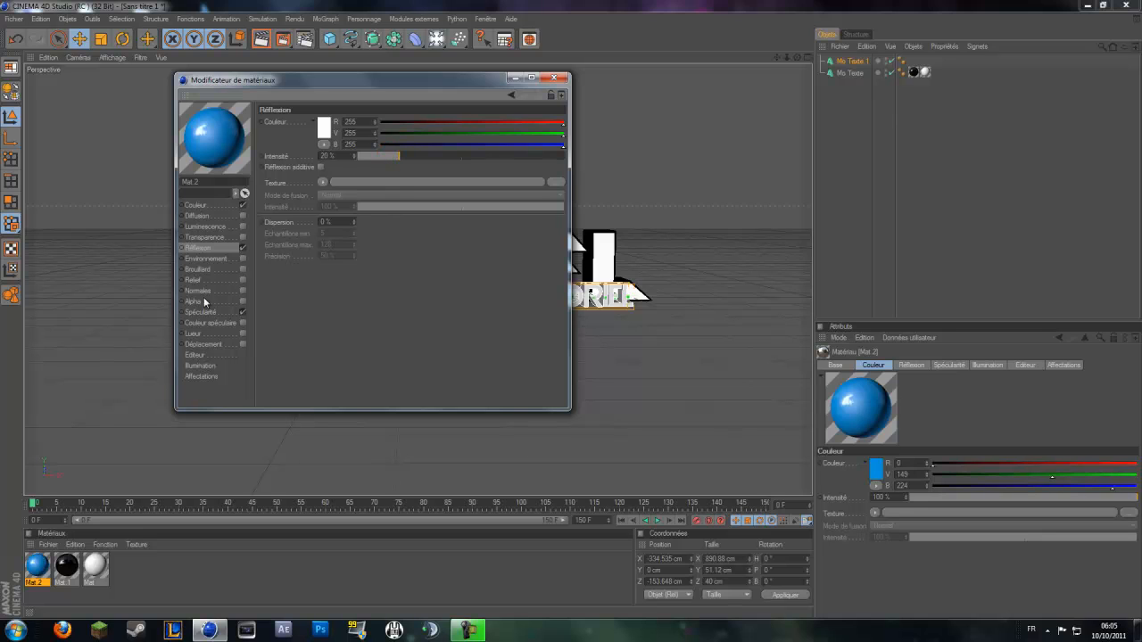
click(558, 76)
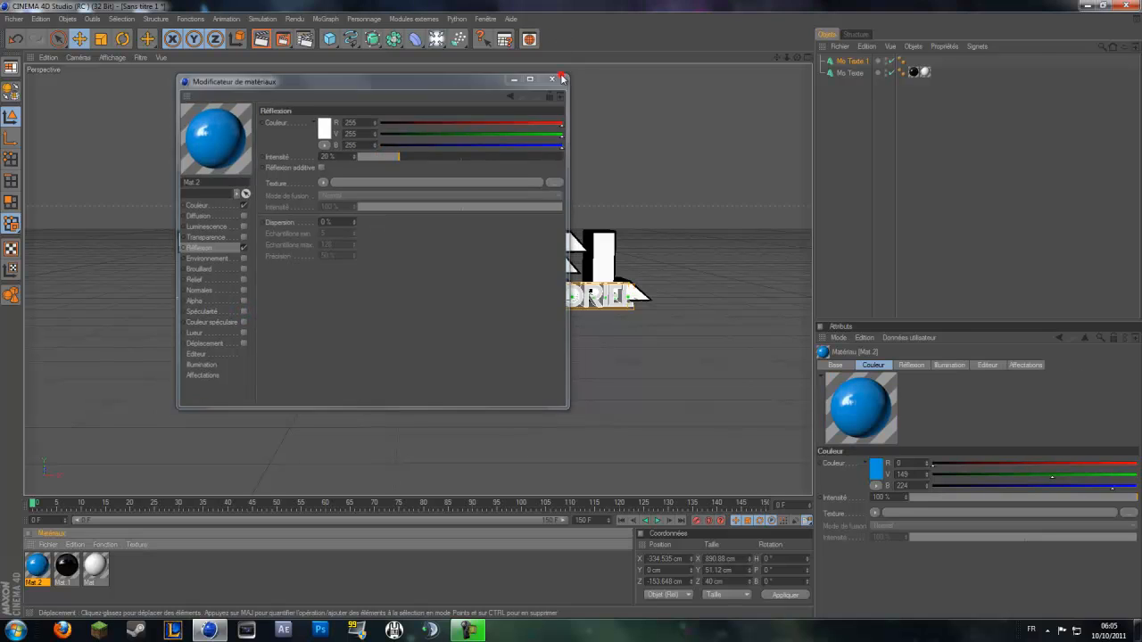
- Apply the black material and then the blue one to the URL text, limiting the blue to the front cap selection
drag(188, 315, 219, 308)
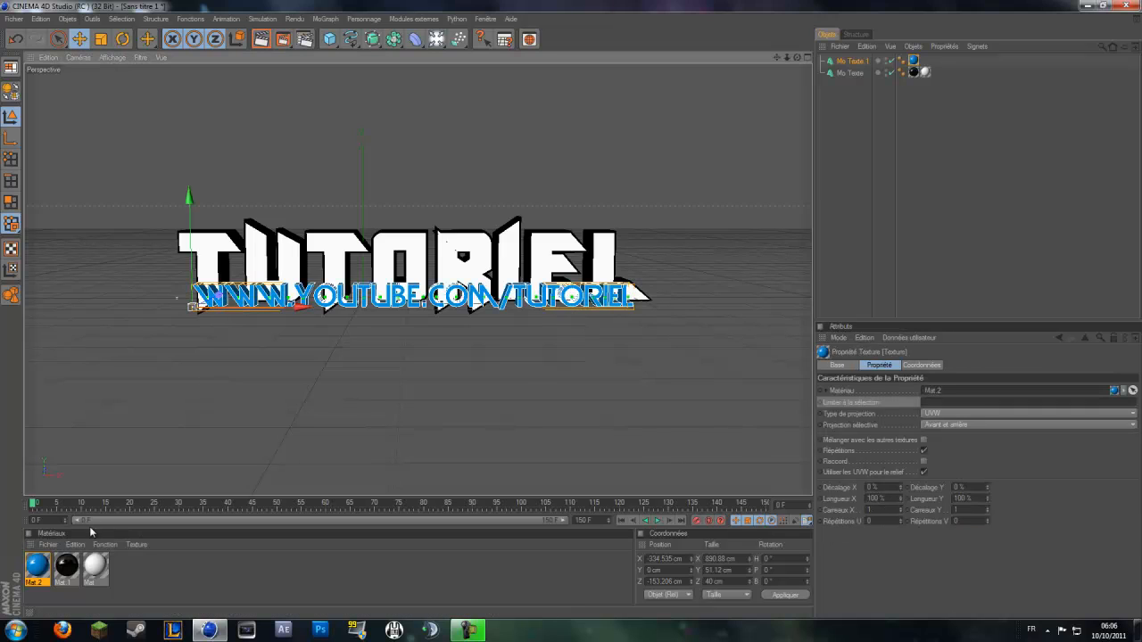
drag(66, 565, 913, 62)
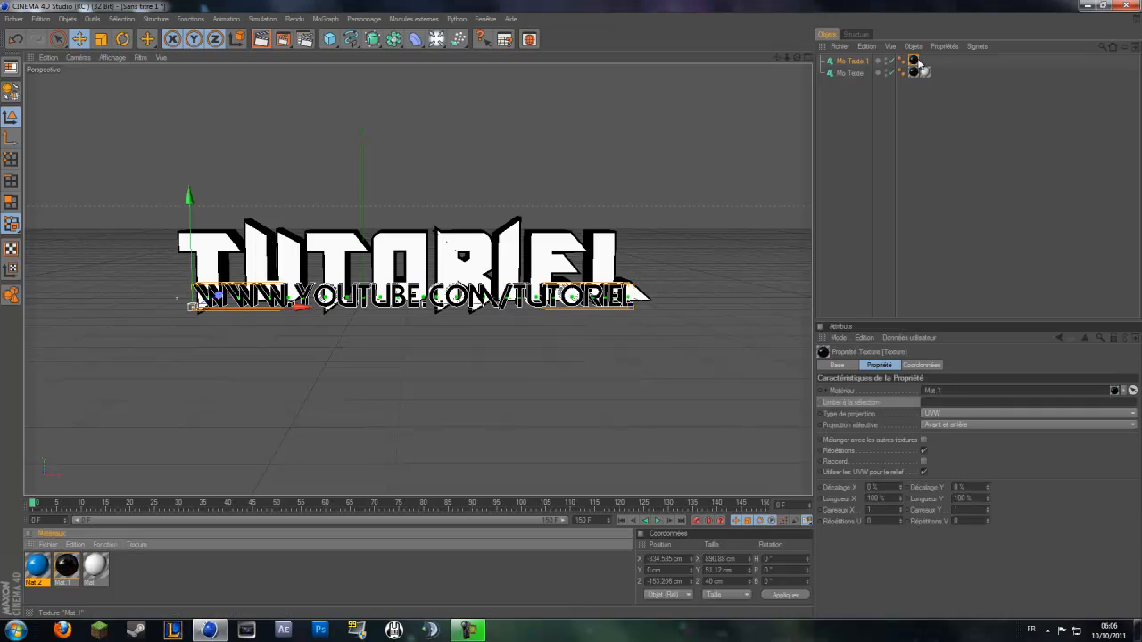
drag(489, 337, 924, 67)
drag(920, 115, 855, 62)
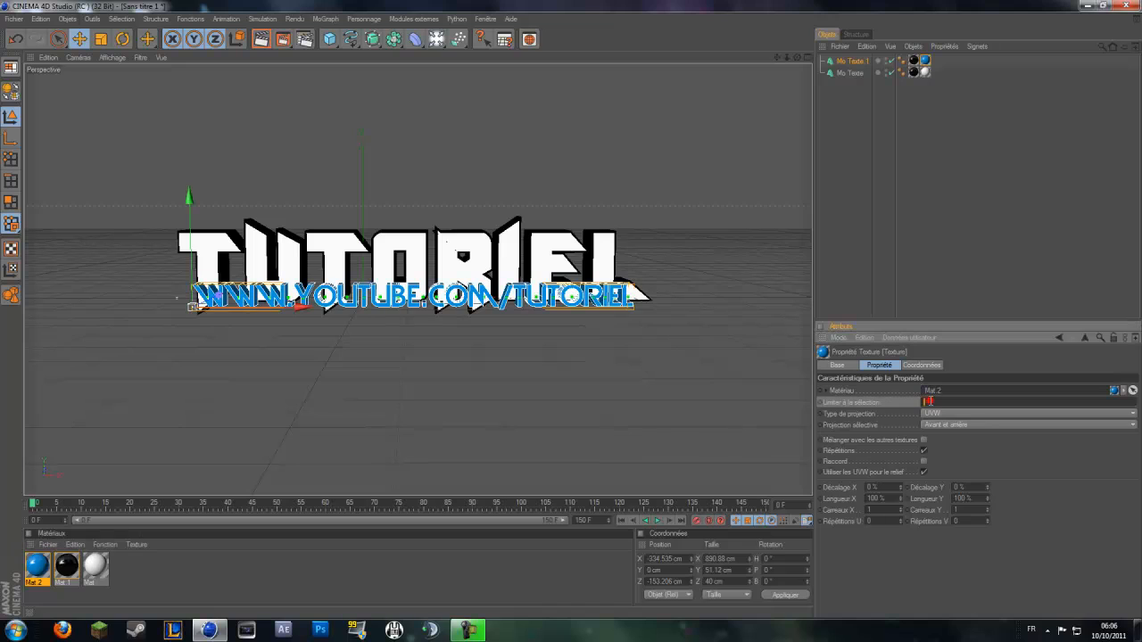
click(855, 240)
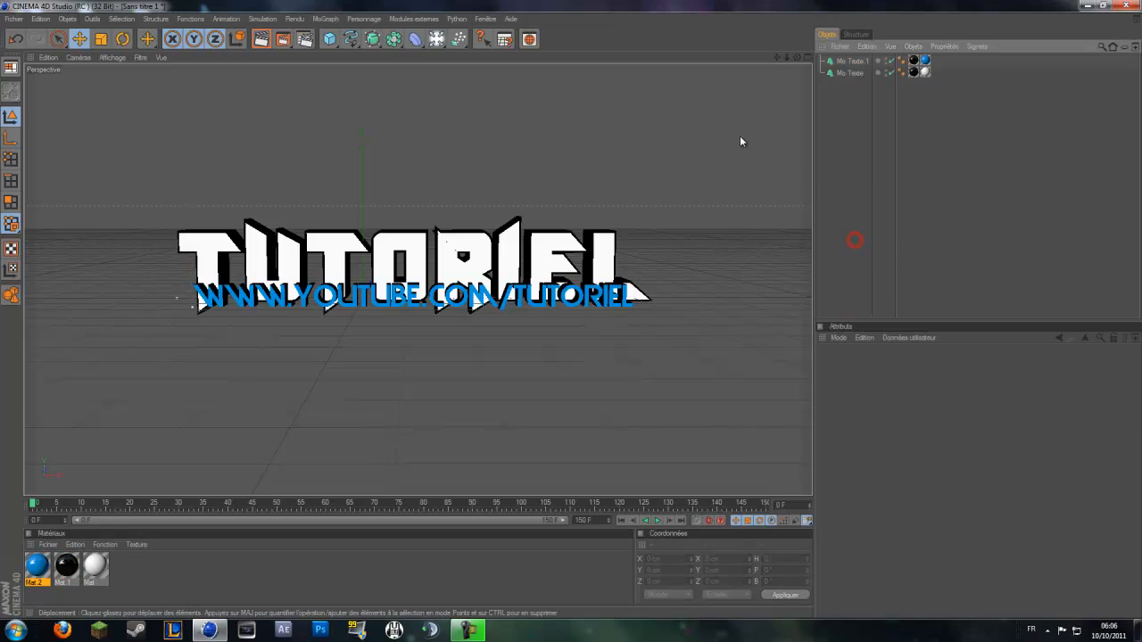
- Lower the URL text beneath the Tutoriel text to Y about -41 cm
click(306, 302)
drag(188, 197, 188, 216)
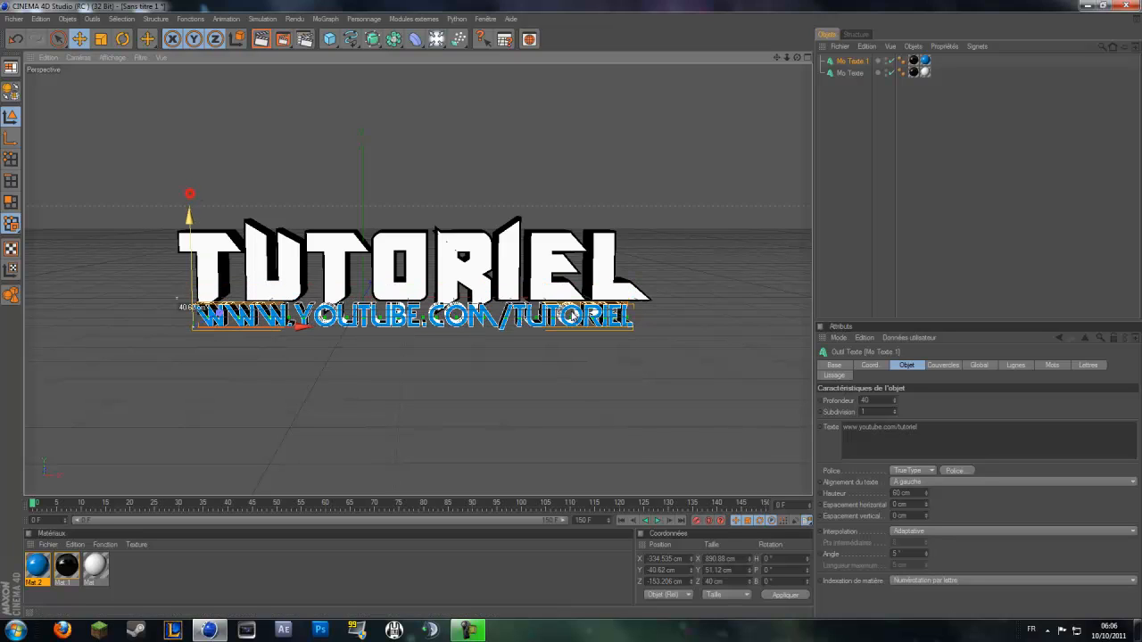
- Reposition the URL text in front of the Tutoriel text's lower edge, at about X -355, Y 1, Z -185 cm
drag(299, 334, 236, 279)
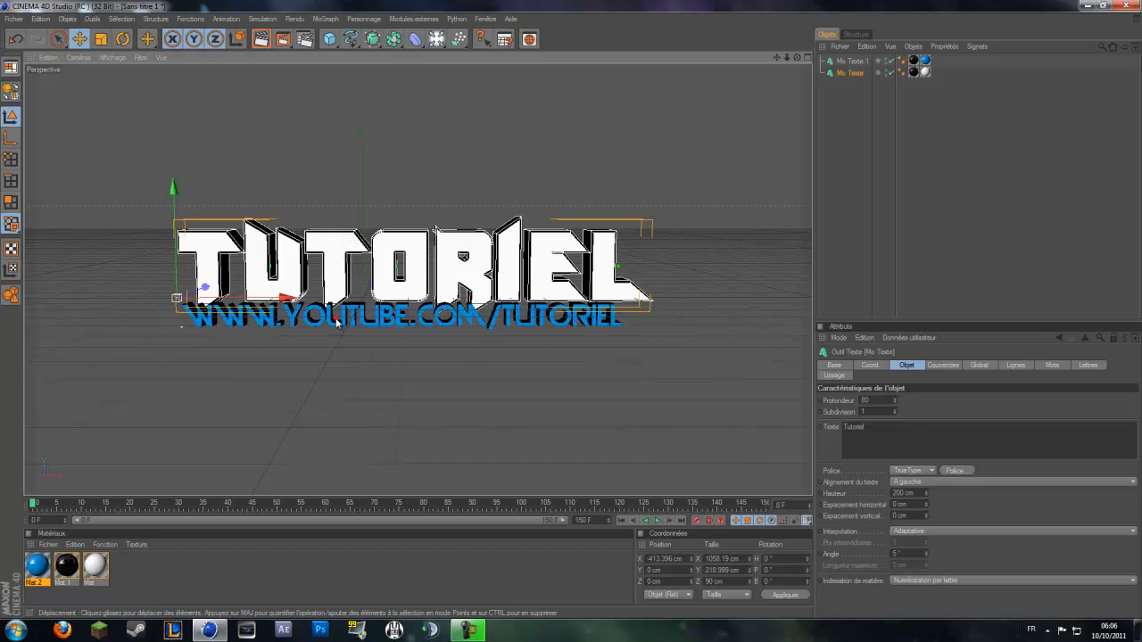
mouse_move(179, 217)
mouse_down()
mouse_move(180, 182)
mouse_move(179, 207)
mouse_up()
drag(287, 312, 320, 313)
drag(218, 233, 218, 272)
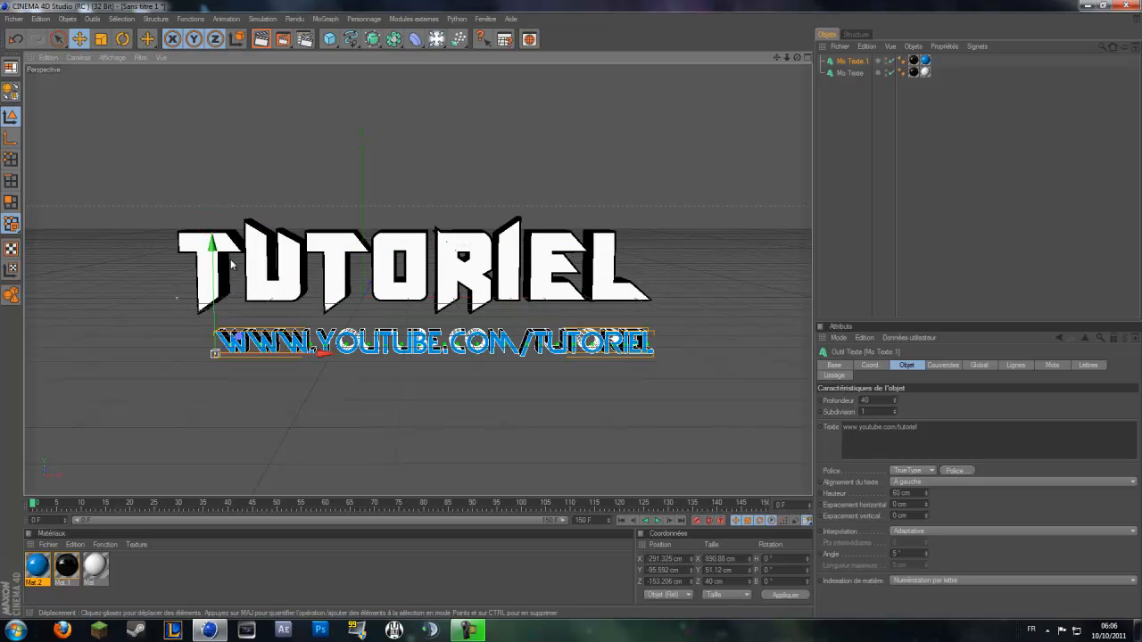
mouse_move(238, 337)
mouse_down()
mouse_move(253, 329)
mouse_move(235, 340)
mouse_up()
drag(206, 246, 206, 199)
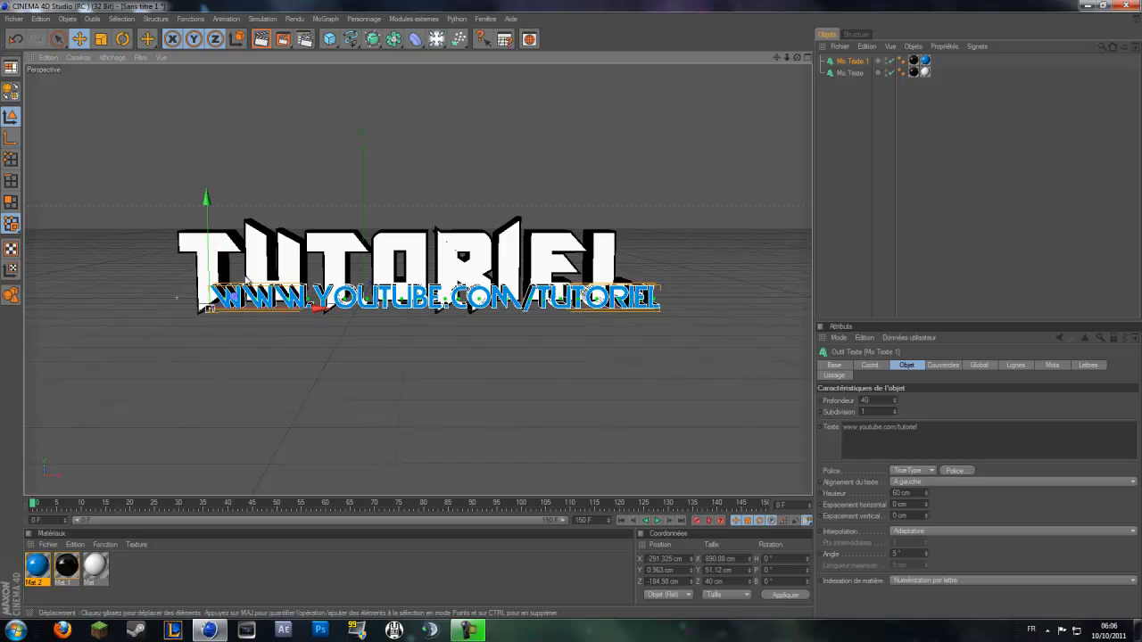
drag(316, 308, 284, 308)
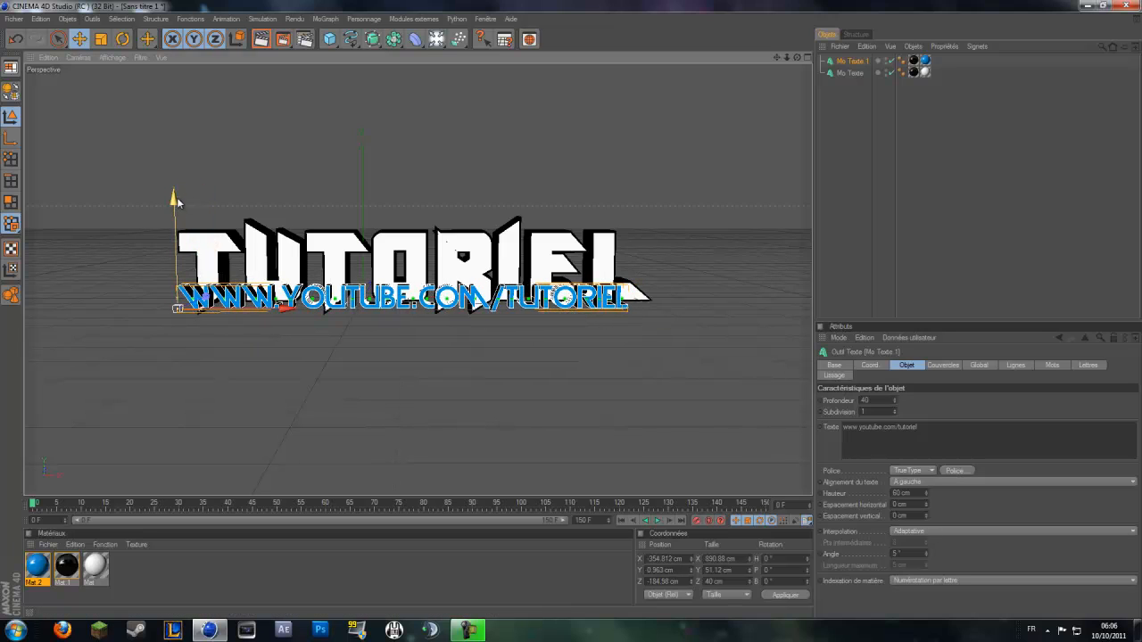
- Lower the URL text far below the Tutoriel text, out of view, to Y about -1001 cm
drag(176, 197, 182, 516)
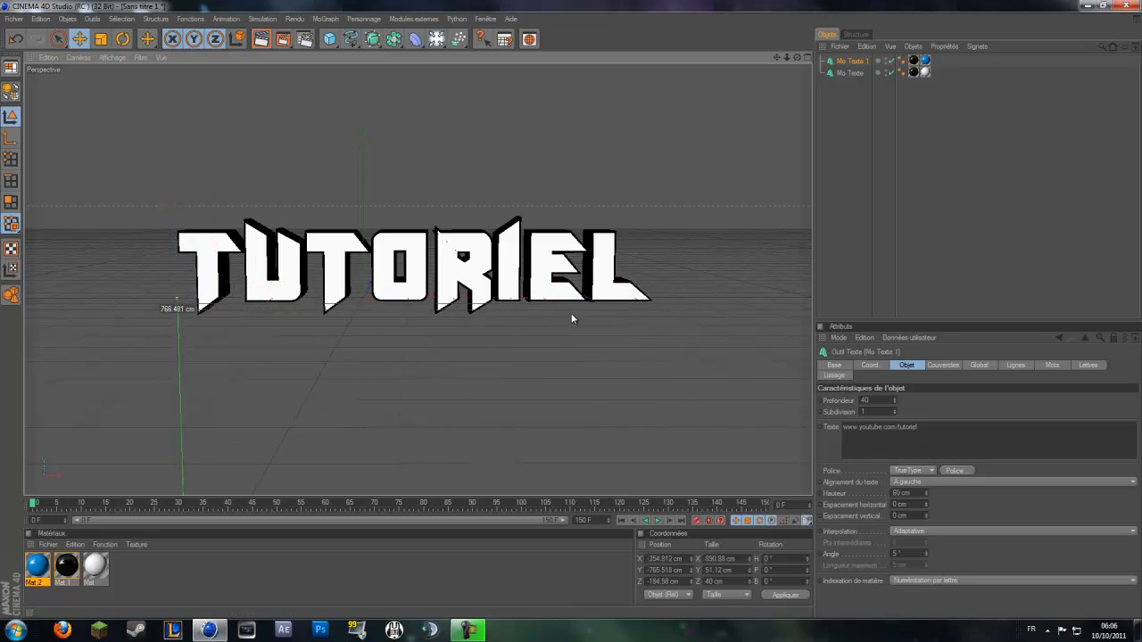
drag(572, 318, 176, 203)
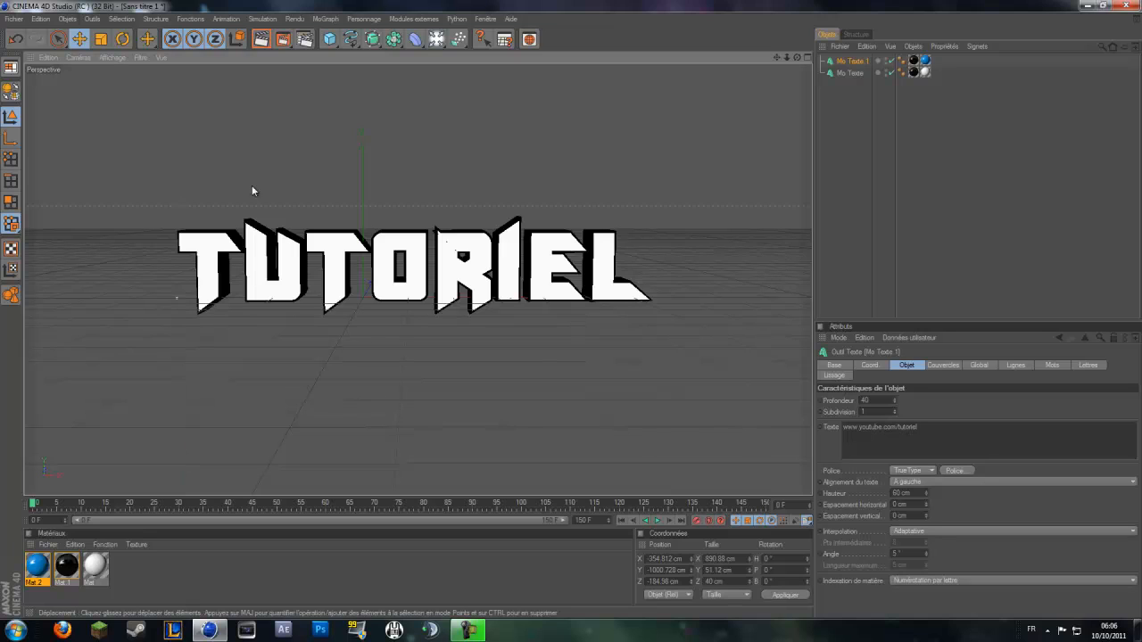
click(470, 251)
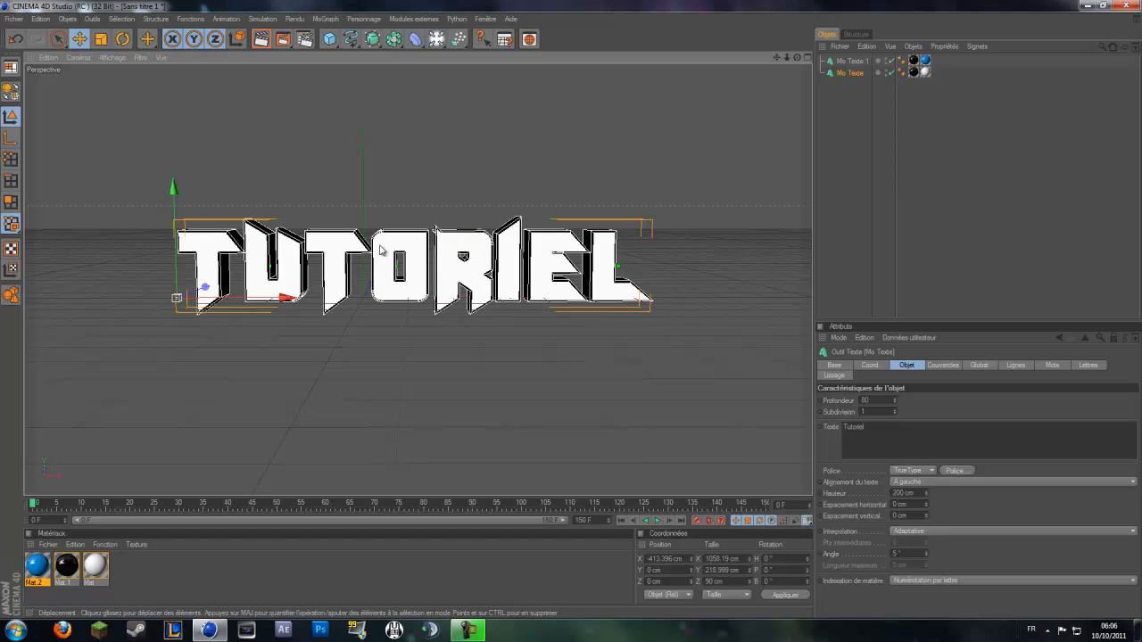
click(844, 98)
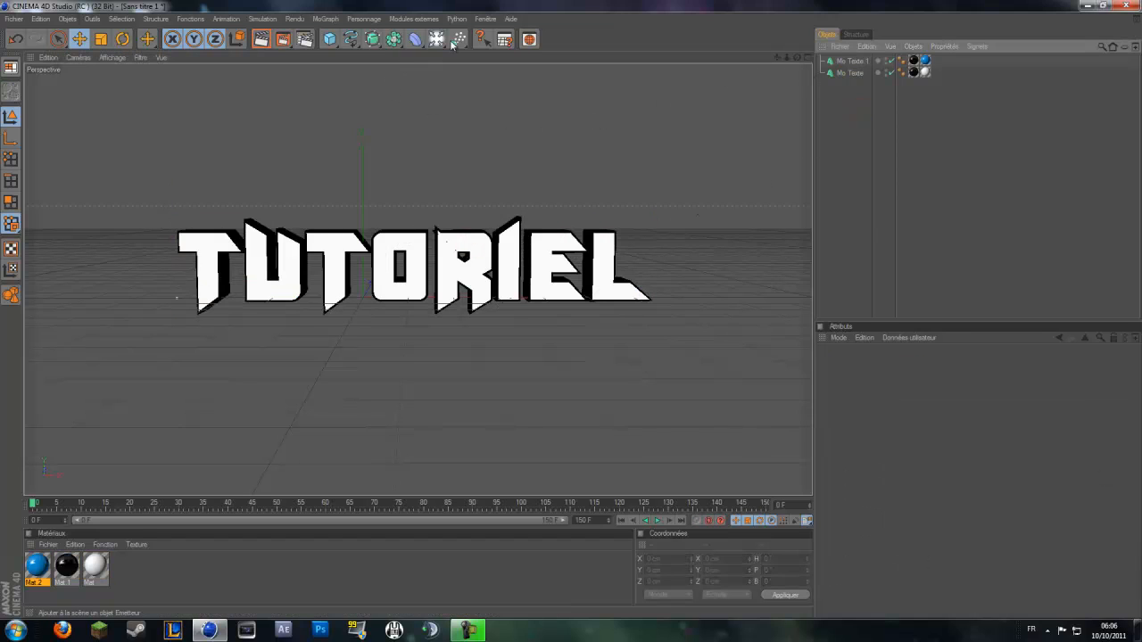
- Add an omni light and place it in front of the Tutoriel text at about X 97, Y 155, Z -764 cm
drag(436, 39, 467, 41)
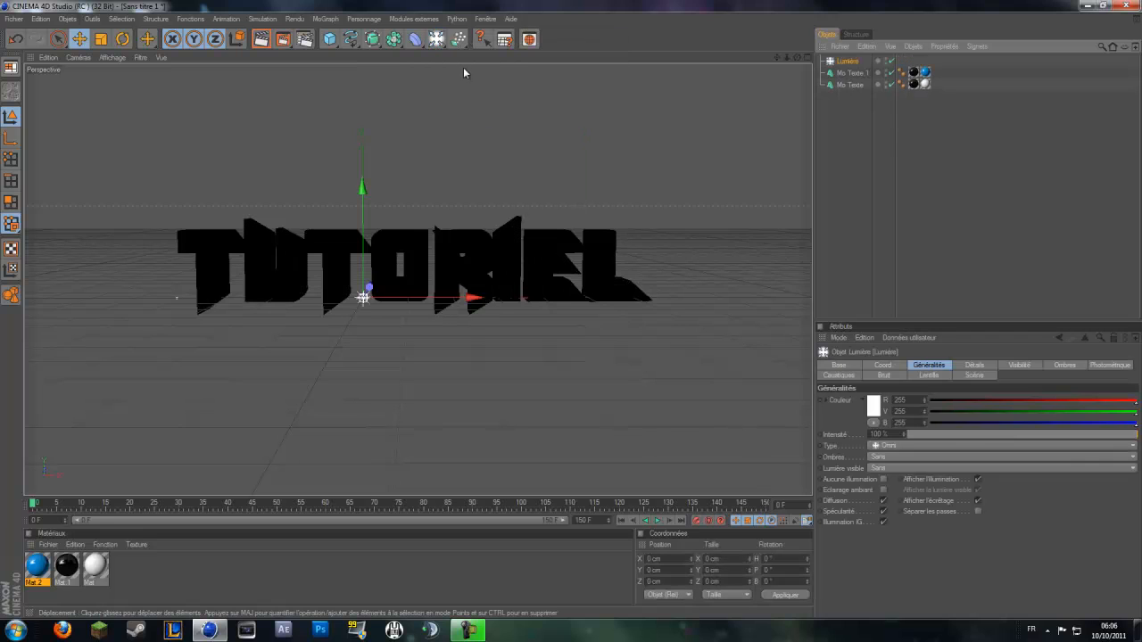
drag(571, 357, 535, 345)
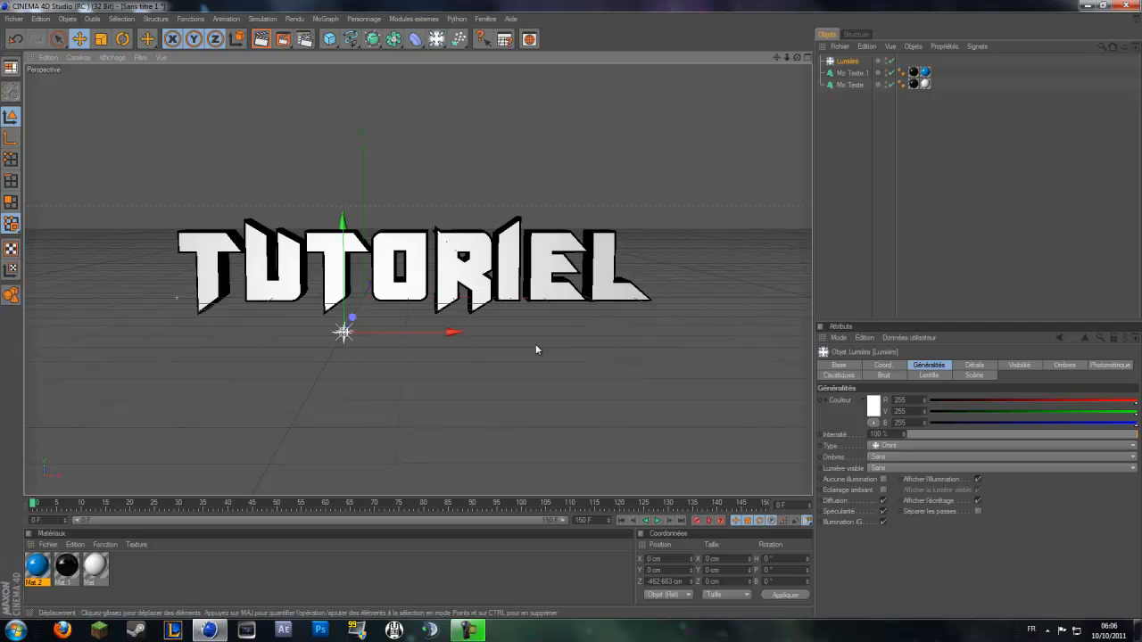
drag(353, 315, 571, 309)
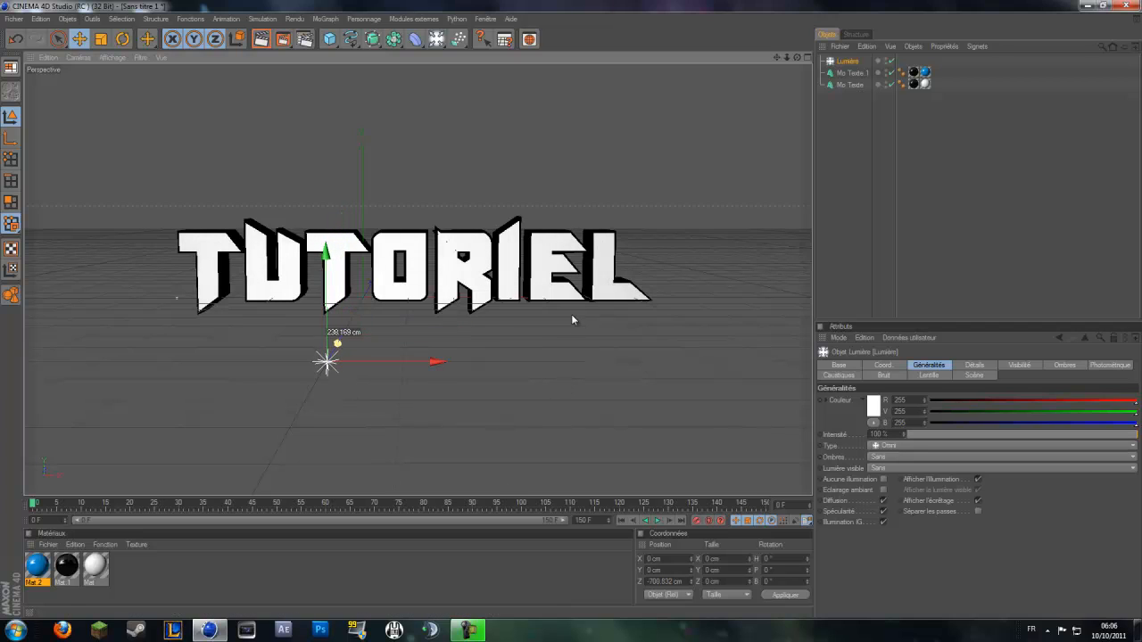
drag(438, 361, 511, 362)
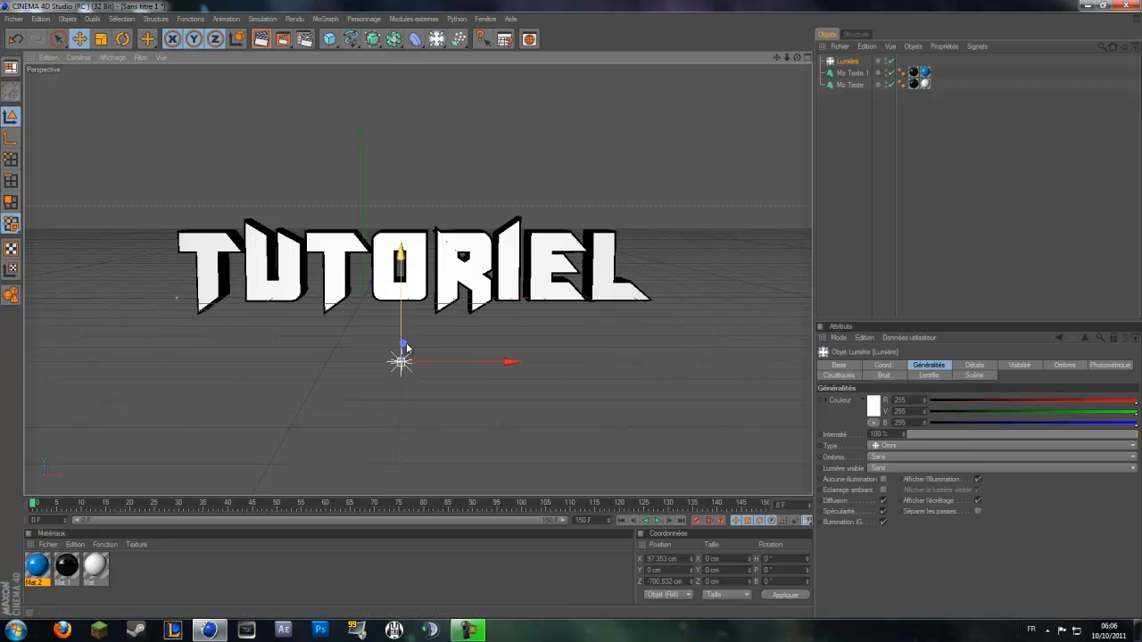
drag(797, 58, 761, 87)
drag(437, 342, 416, 351)
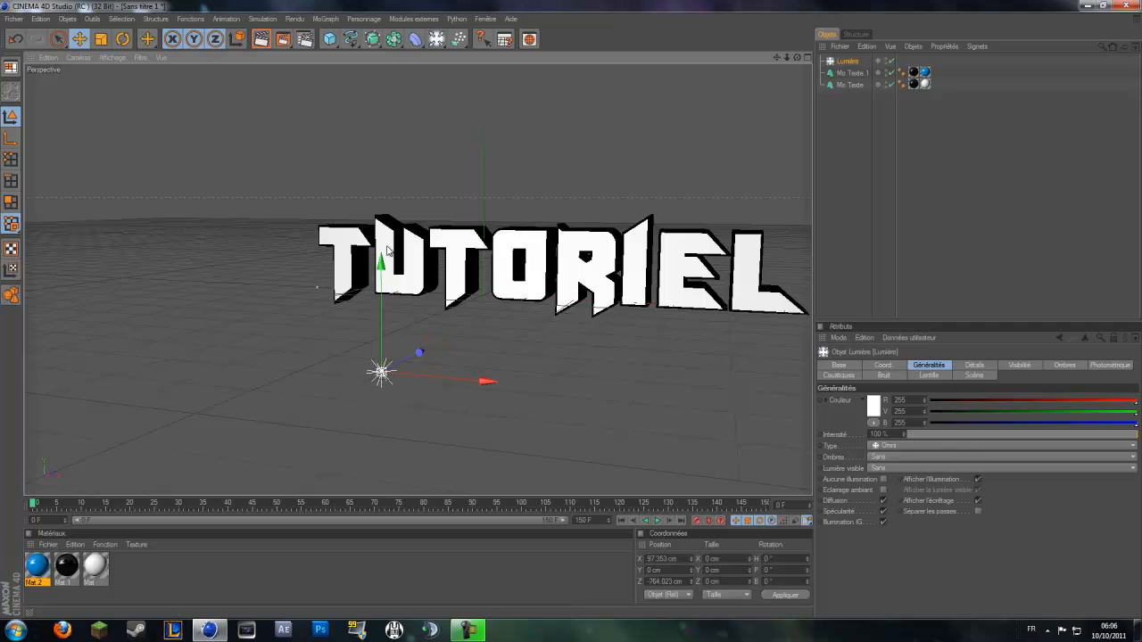
drag(384, 252, 382, 128)
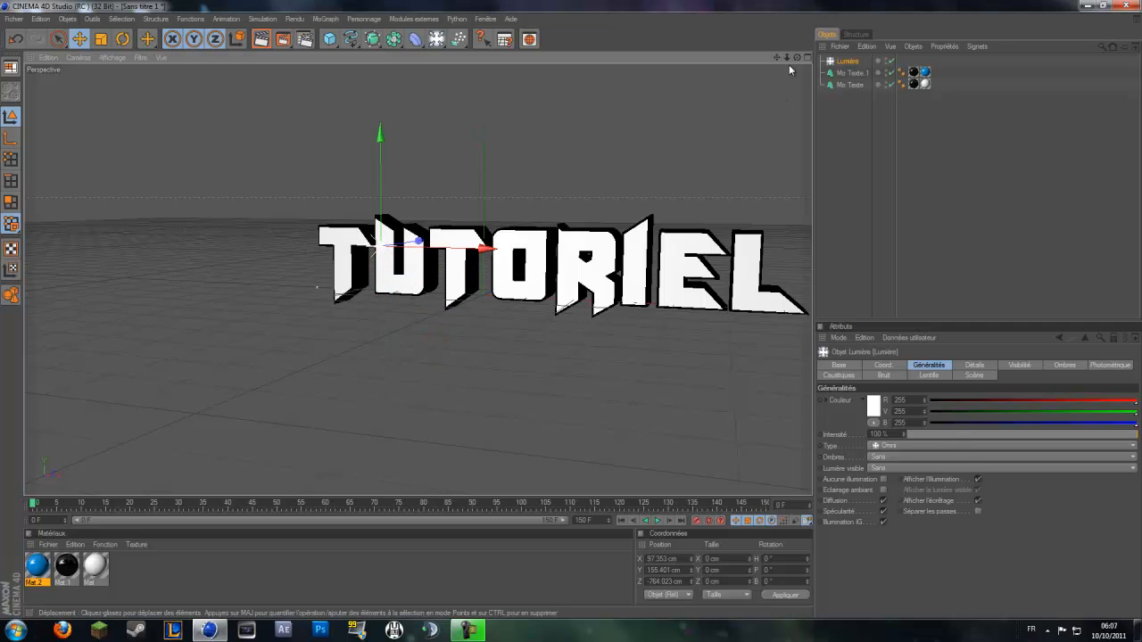
drag(796, 58, 844, 154)
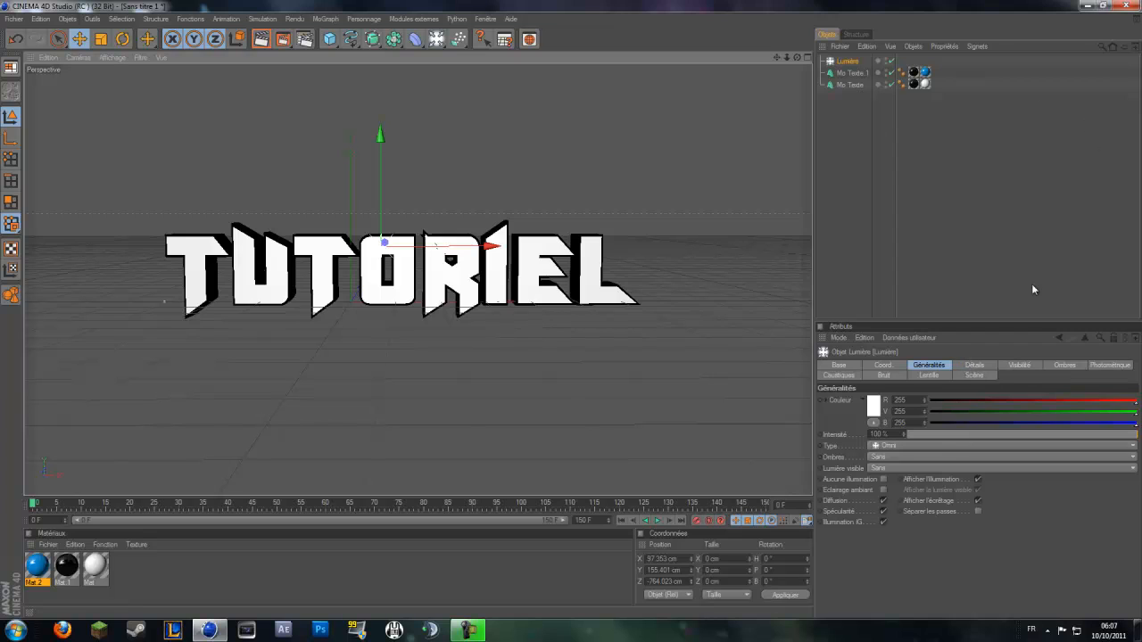
- Set the light's shadow type to soft shadow maps (Masques d'ombres, ombres diffuses)
click(1069, 366)
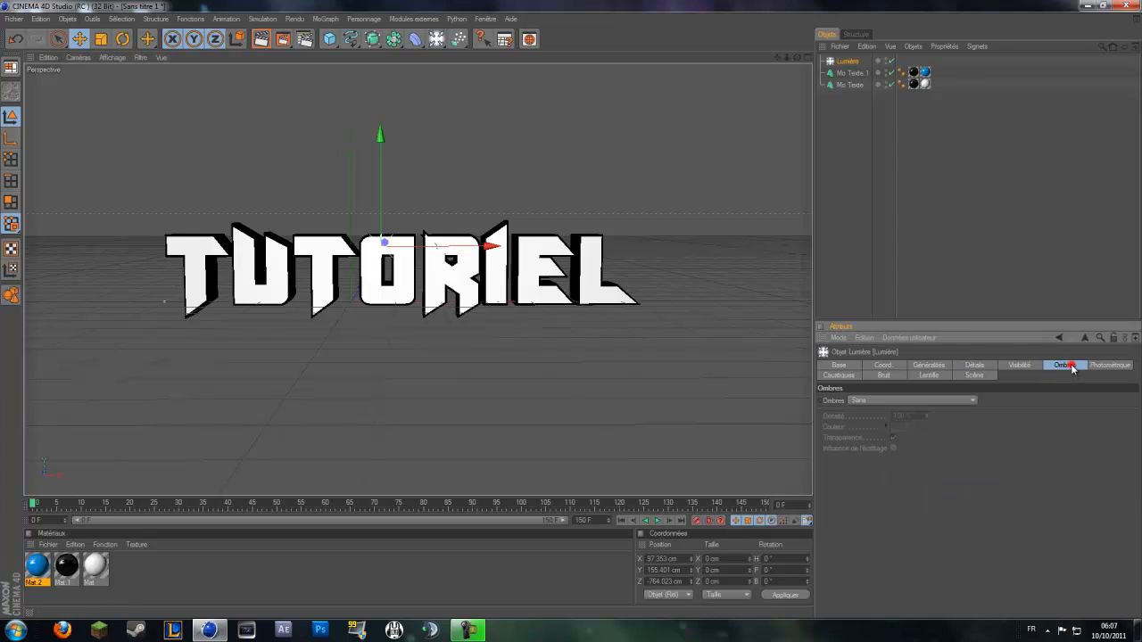
click(870, 401)
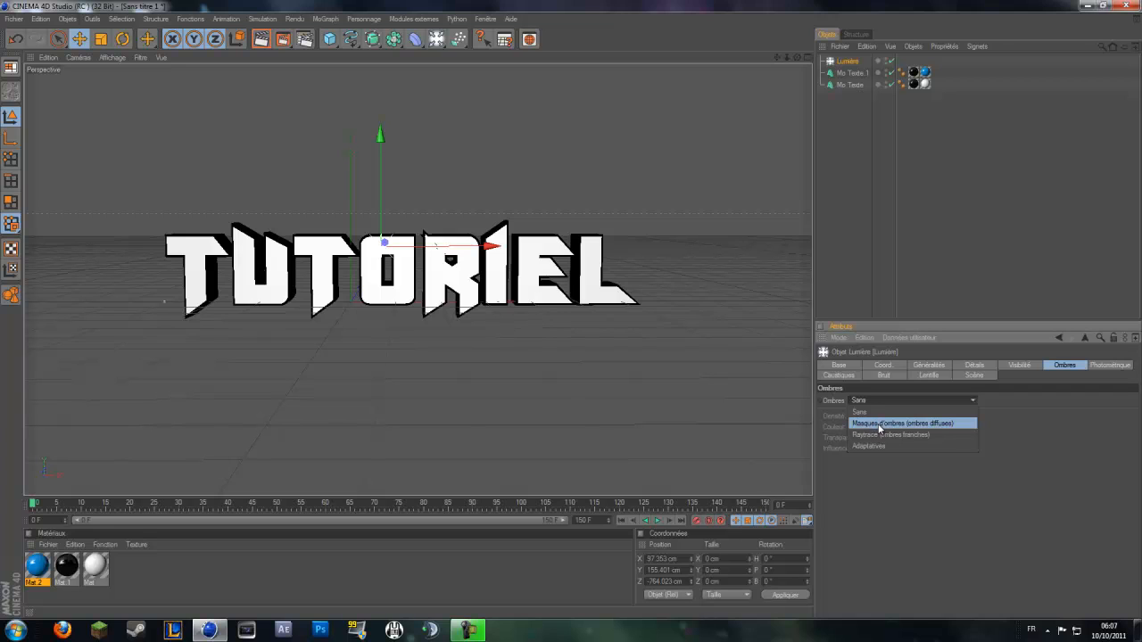
click(880, 426)
click(842, 258)
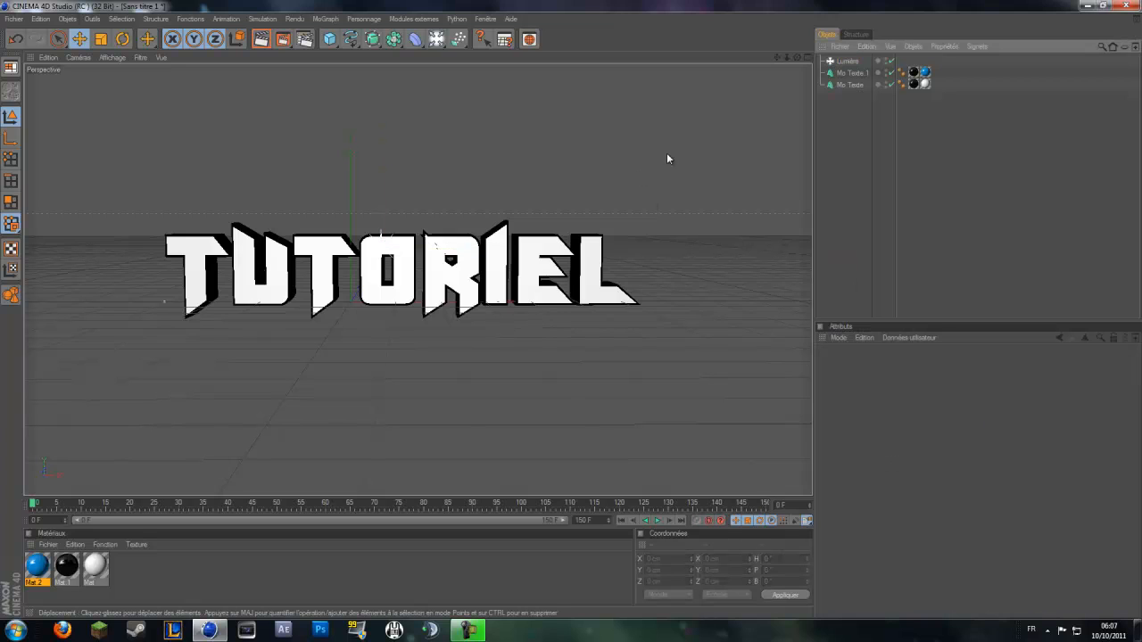
- Add a floor (Sol) and place it beneath the Tutoriel text at about X 52, Y -55 cm
click(436, 41)
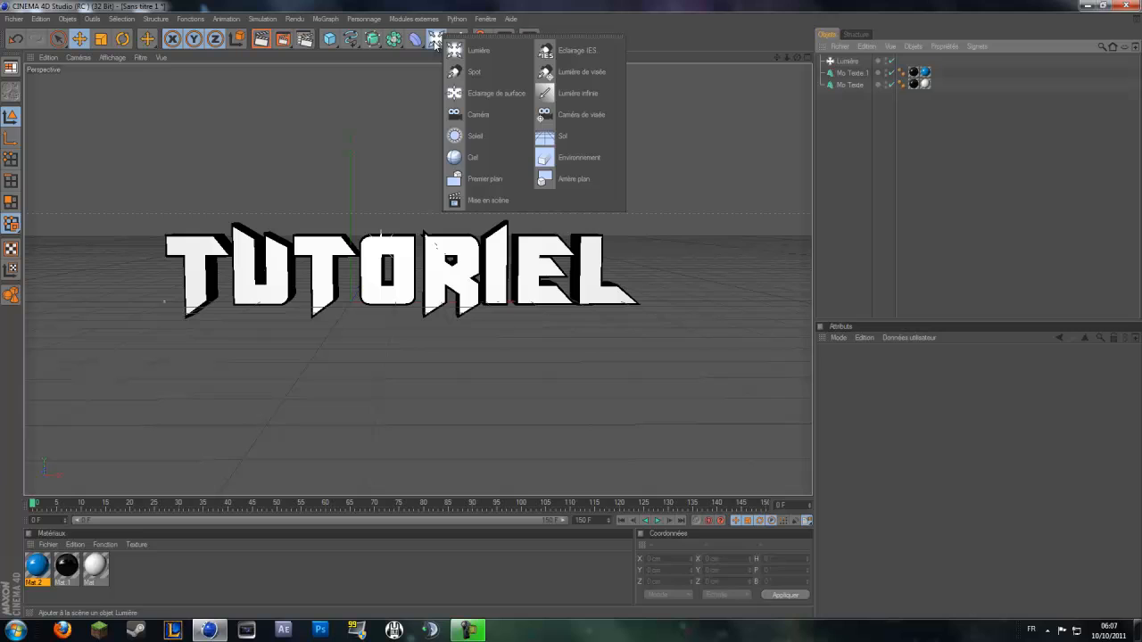
click(584, 135)
drag(352, 192, 351, 209)
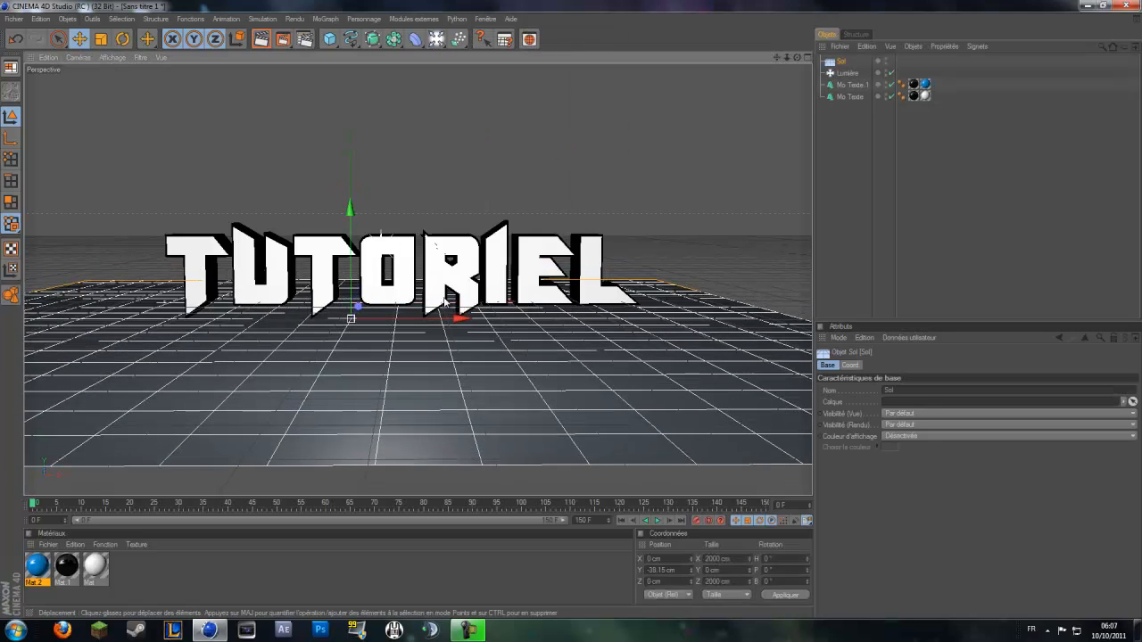
drag(458, 319, 484, 318)
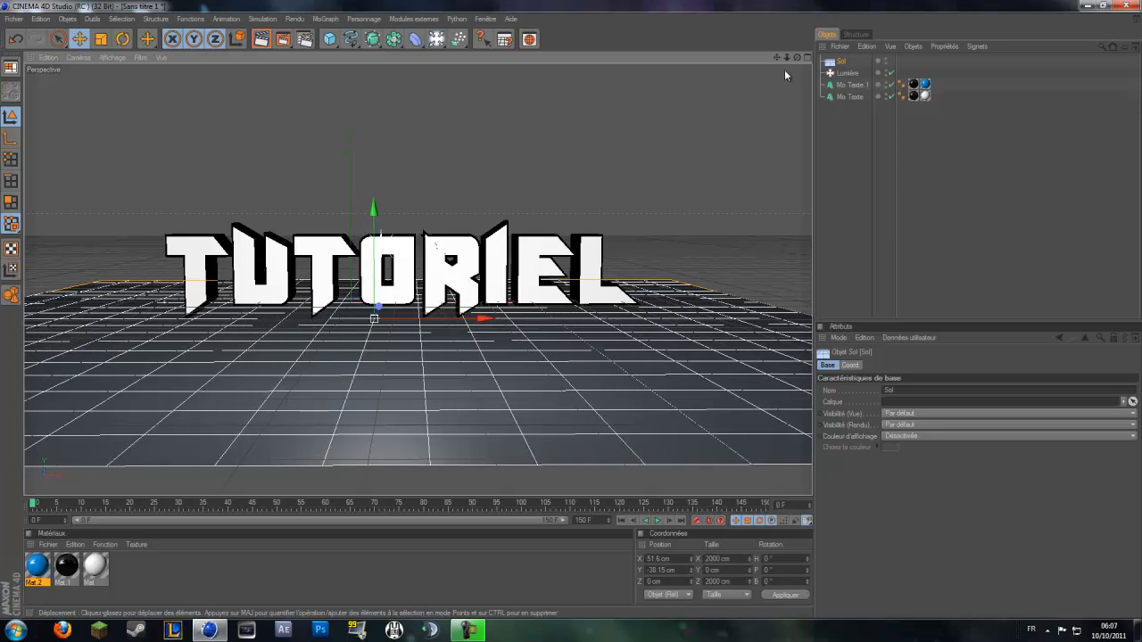
drag(797, 57, 797, 30)
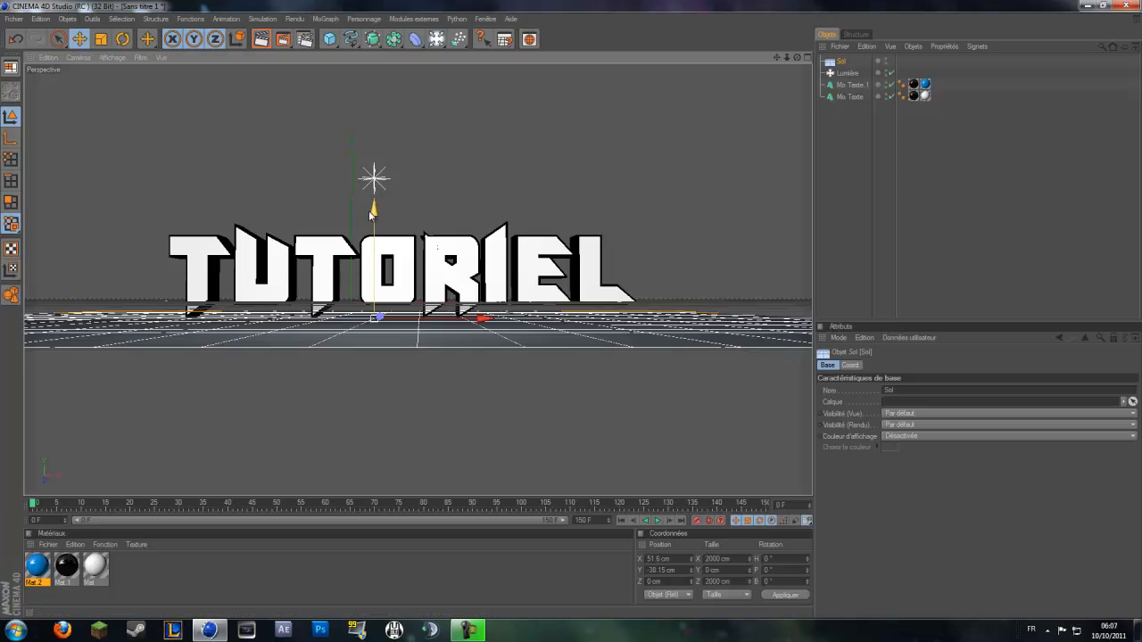
drag(374, 213, 573, 314)
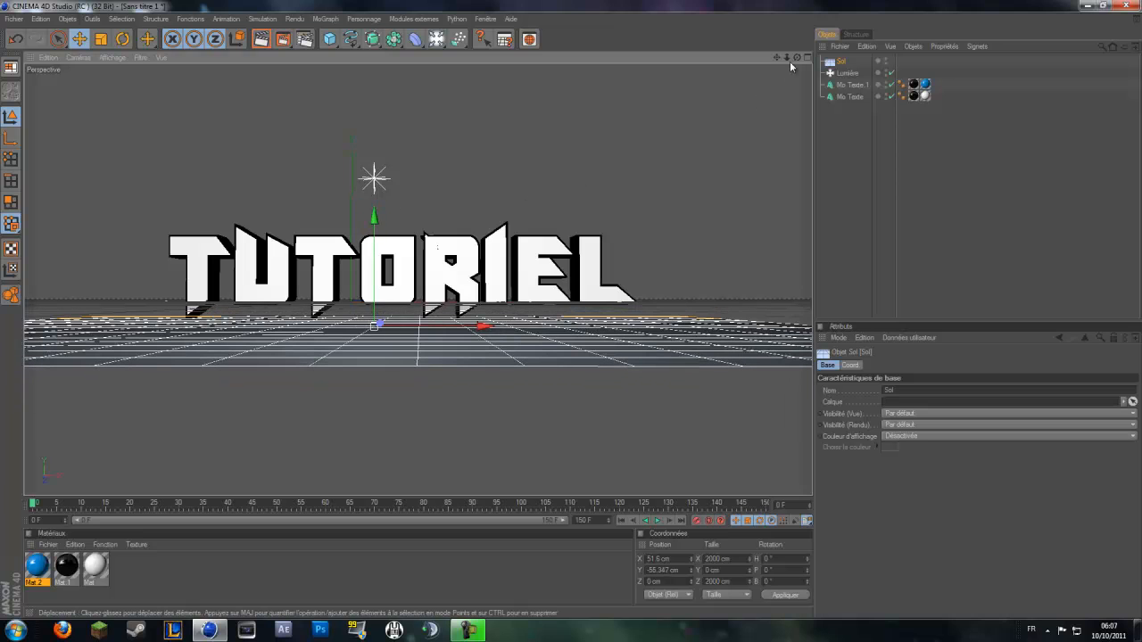
drag(796, 58, 574, 312)
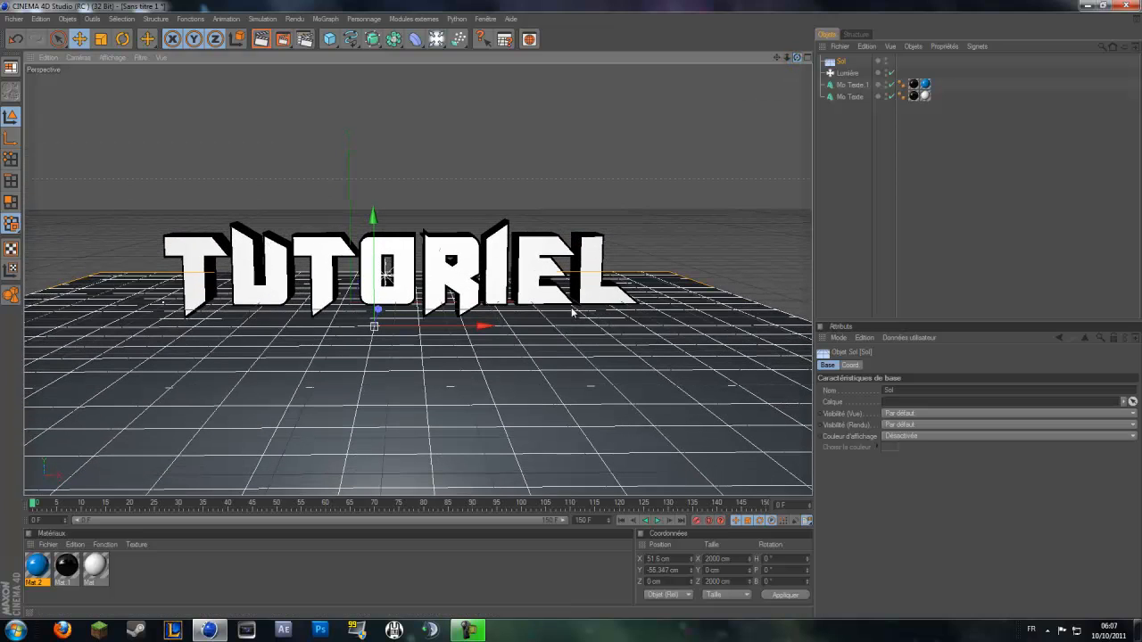
- Apply the white material to the floor
click(94, 567)
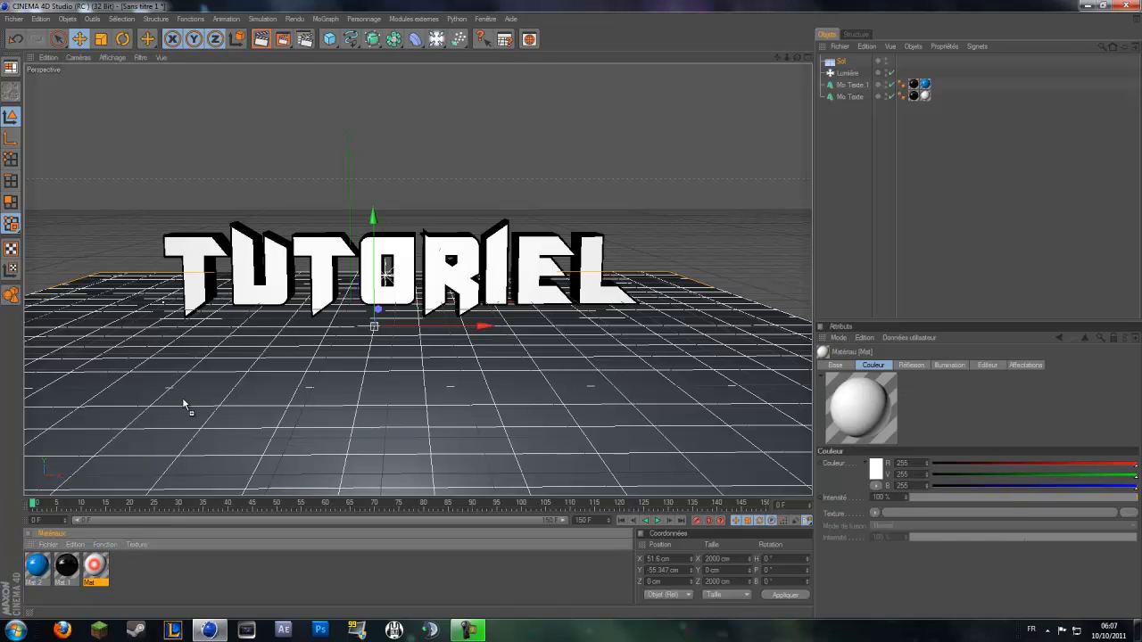
drag(182, 397, 183, 399)
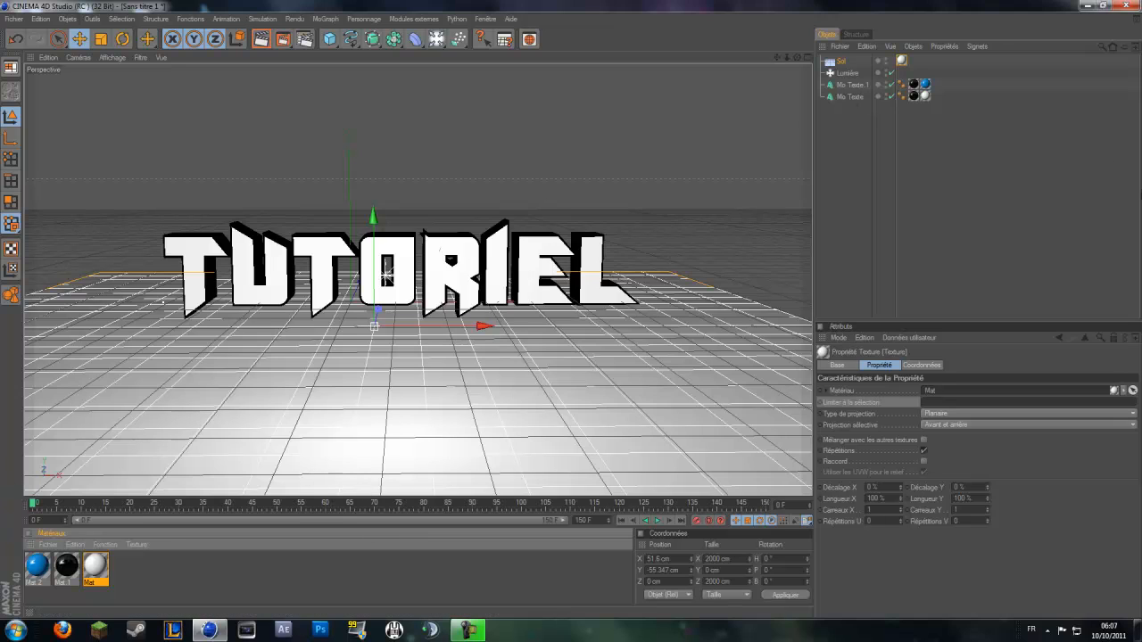
click(848, 96)
click(937, 210)
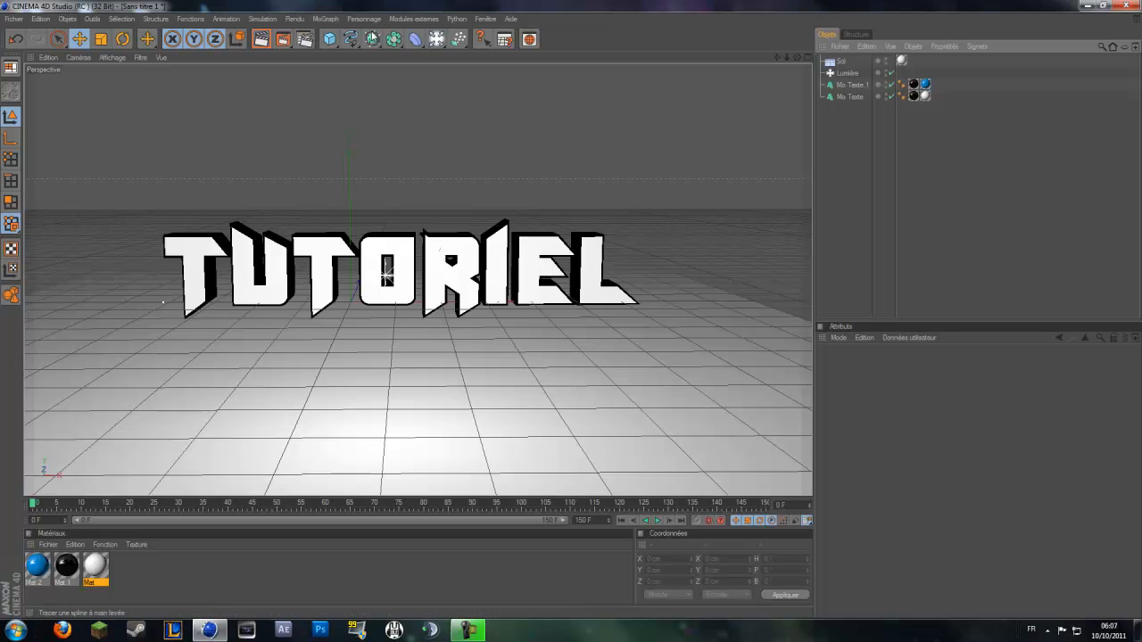
- Add a second floor (Sol) and rotate its pitch to about 91° so it stands upright as a backdrop
click(437, 38)
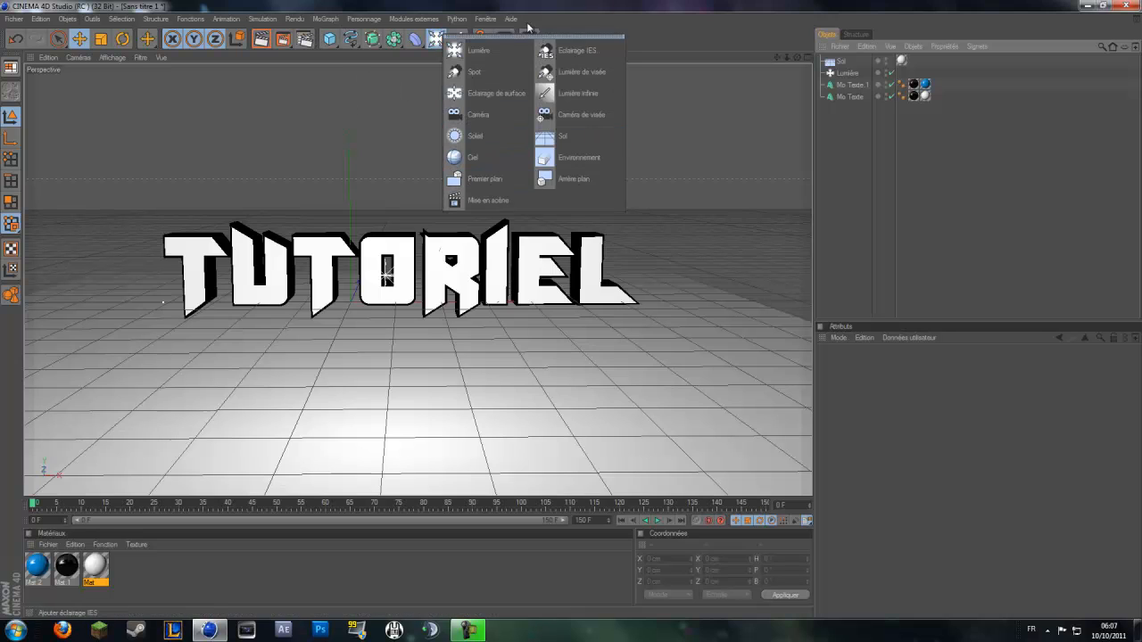
click(562, 136)
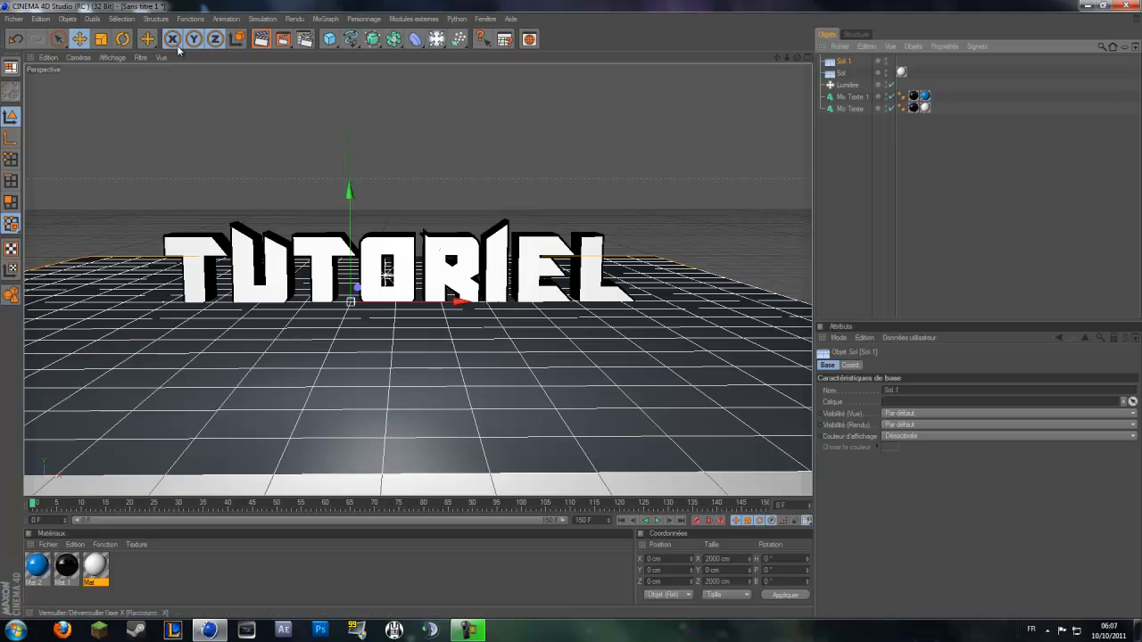
click(123, 39)
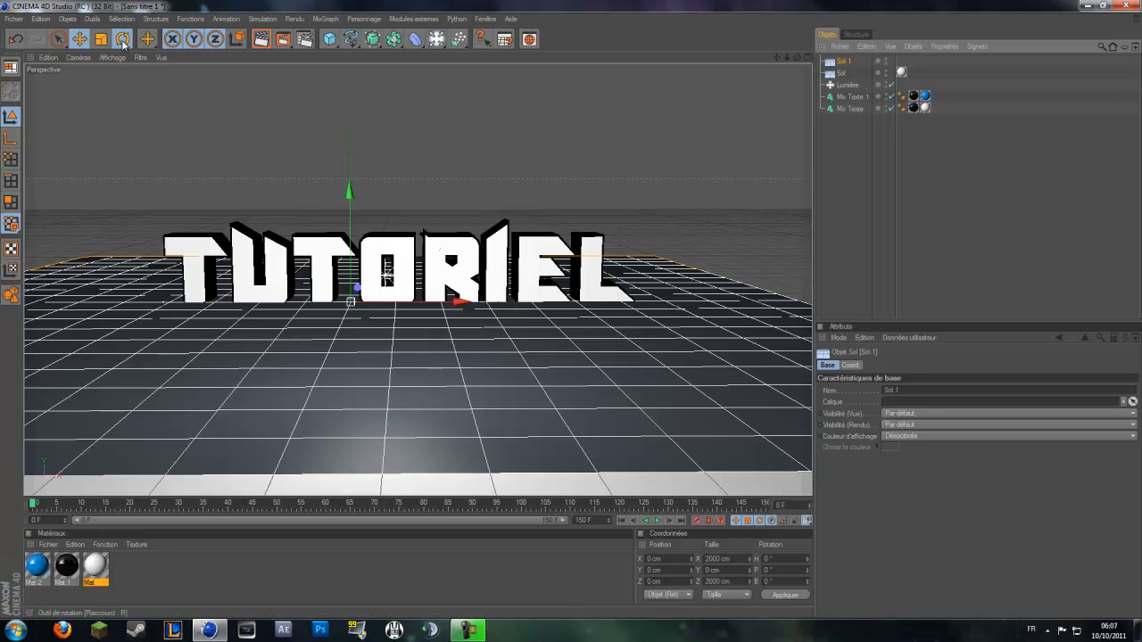
drag(346, 362, 348, 328)
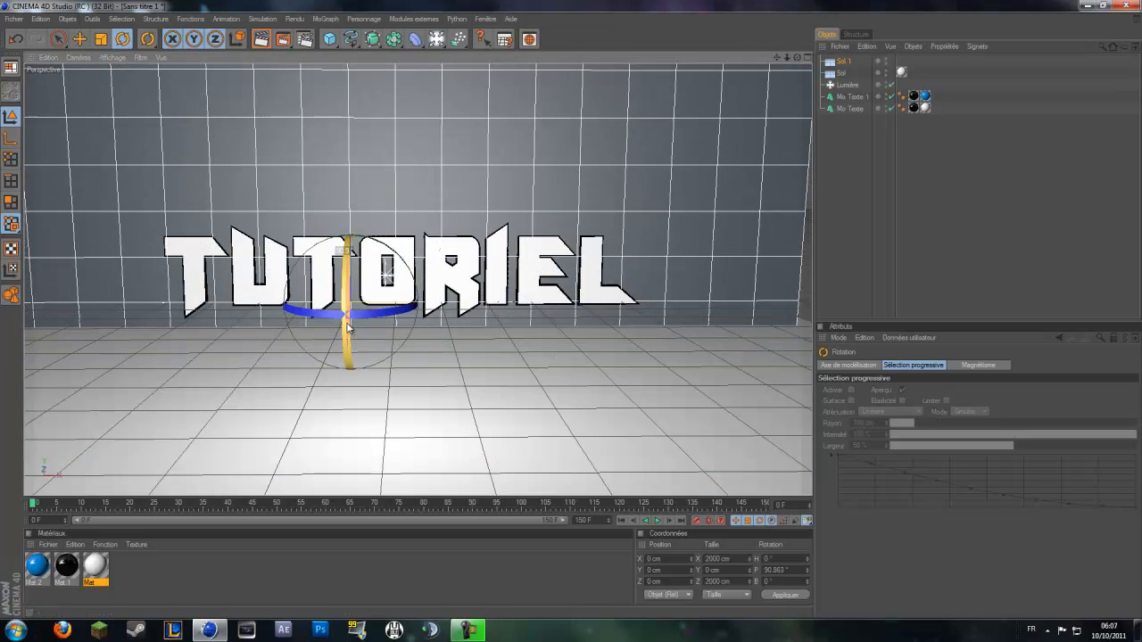
- Move the upright floor behind the text to about X 163, Z 587 cm and apply the white material to it
click(80, 41)
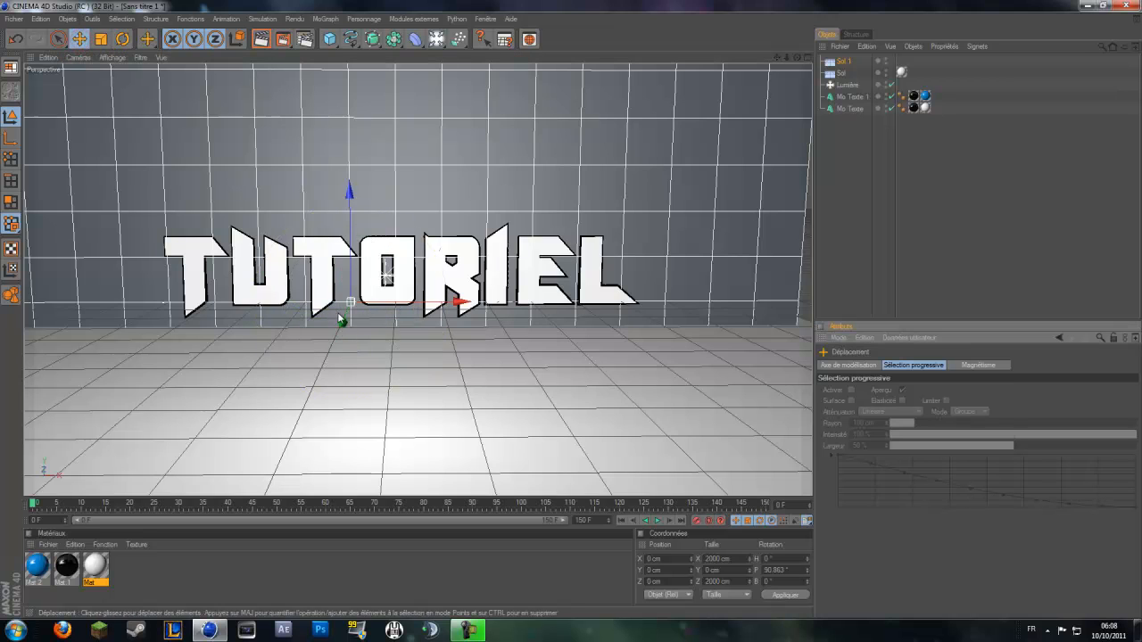
drag(343, 323, 569, 308)
drag(467, 271, 579, 312)
drag(106, 584, 128, 240)
drag(422, 286, 574, 314)
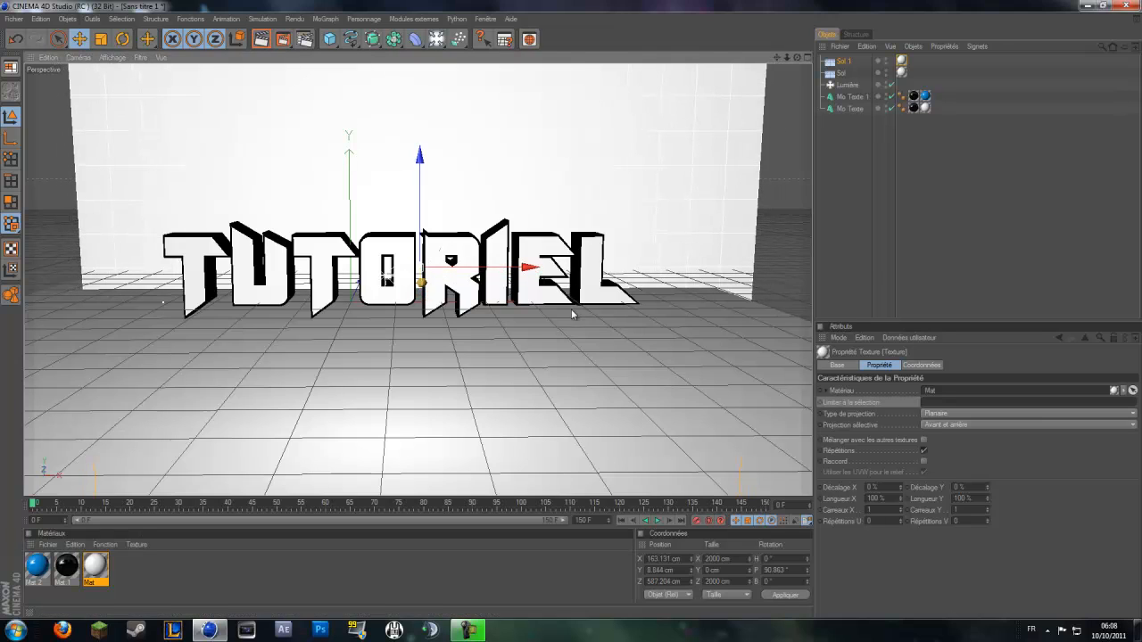
click(876, 150)
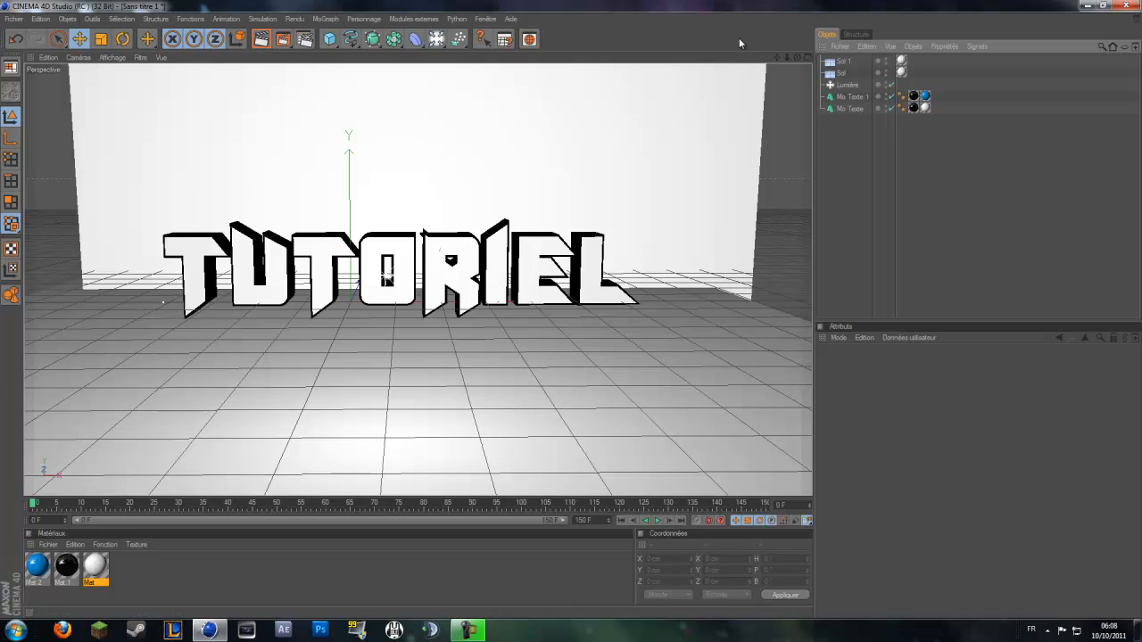
drag(775, 59, 571, 309)
scroll(571, 309, up, 3)
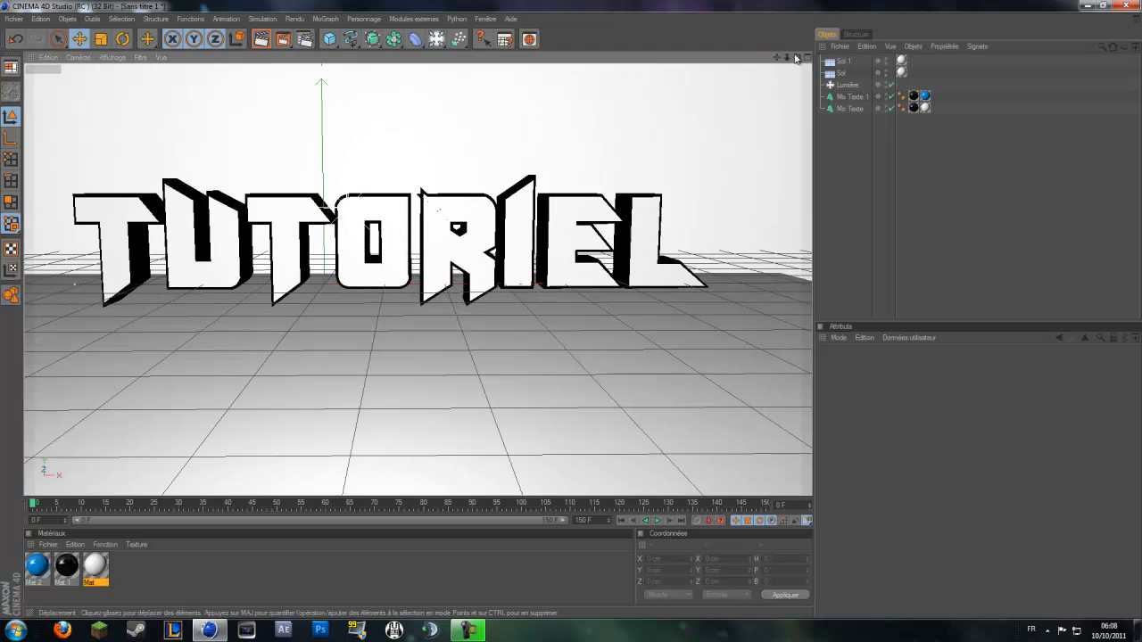
- Render the current view to check the Tutoriel text with its floor and backdrop
drag(776, 58, 574, 312)
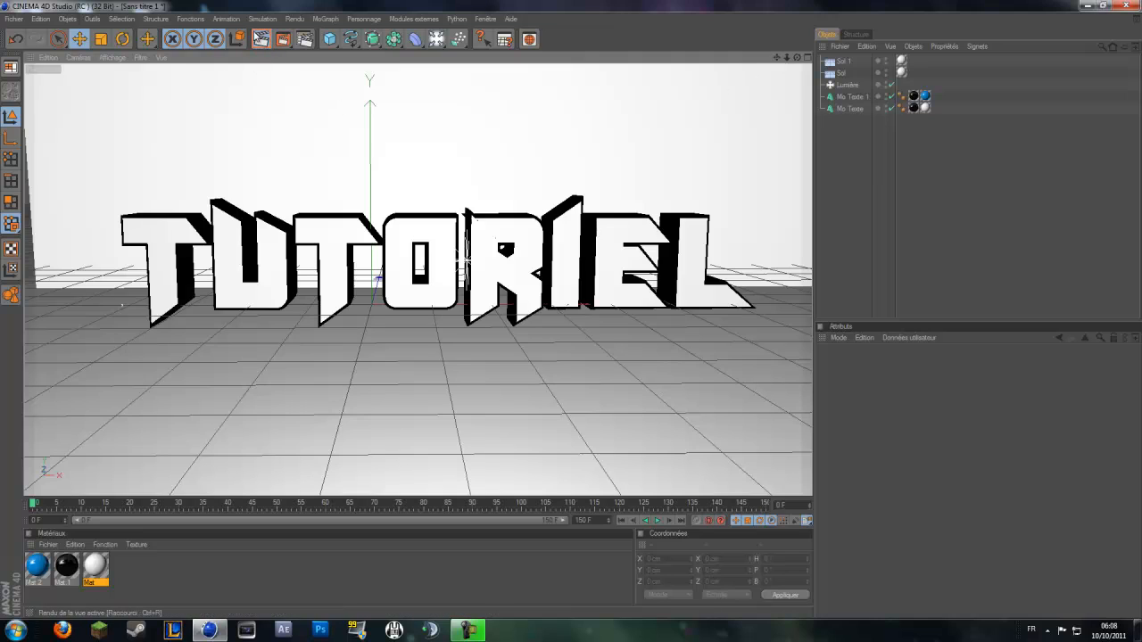
click(262, 45)
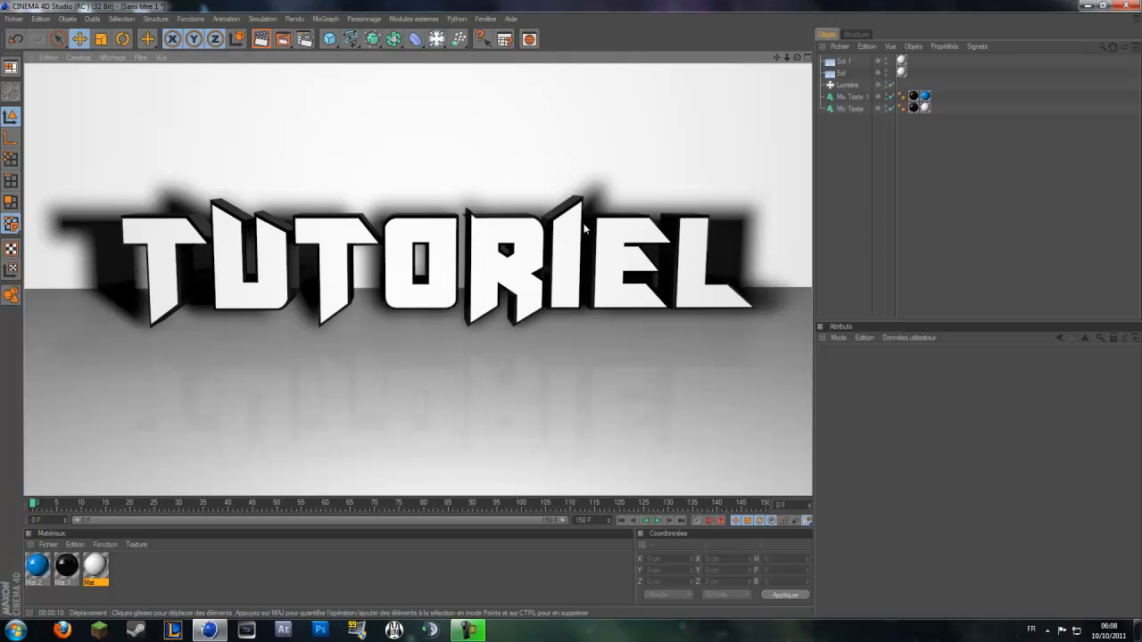
click(553, 179)
- Add a camera that takes the current view of the whole text and look through it
drag(777, 58, 768, 60)
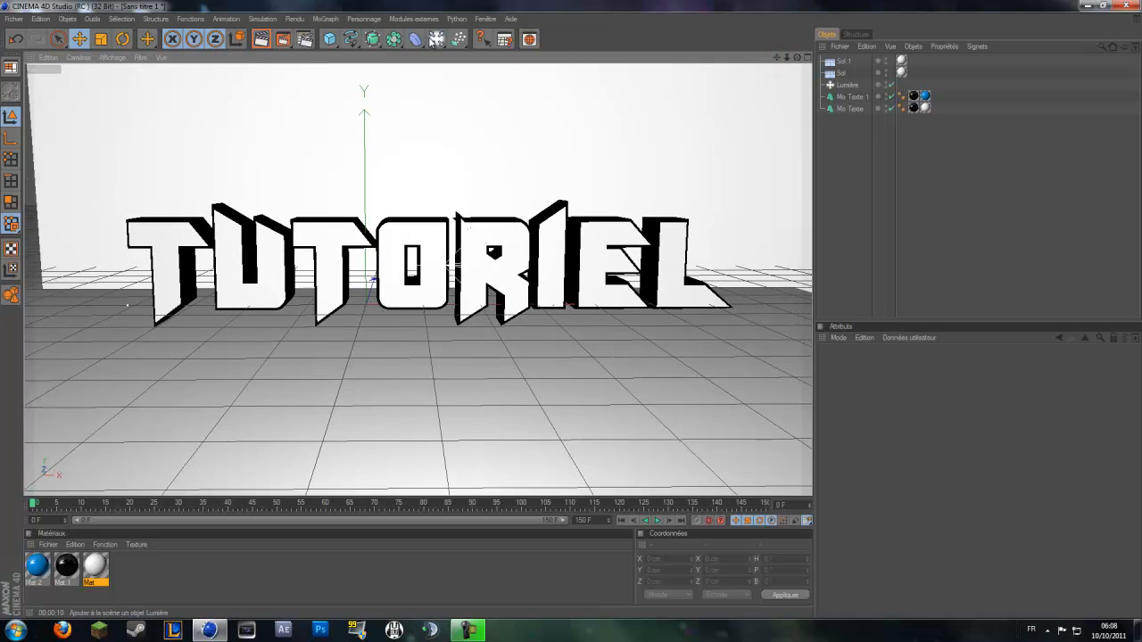
click(436, 39)
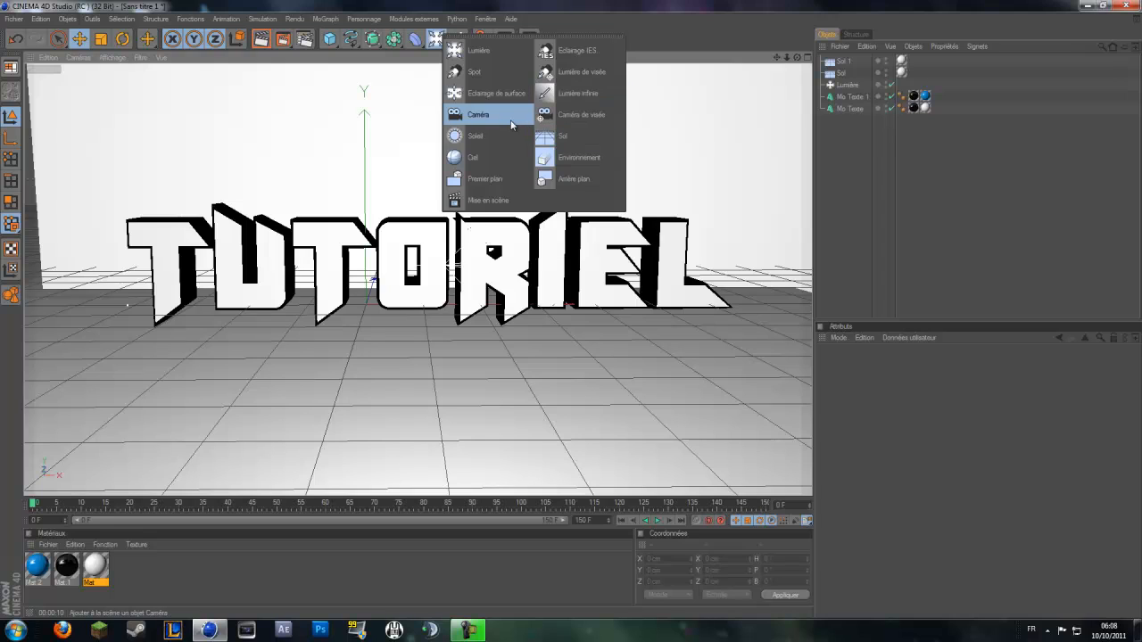
click(511, 125)
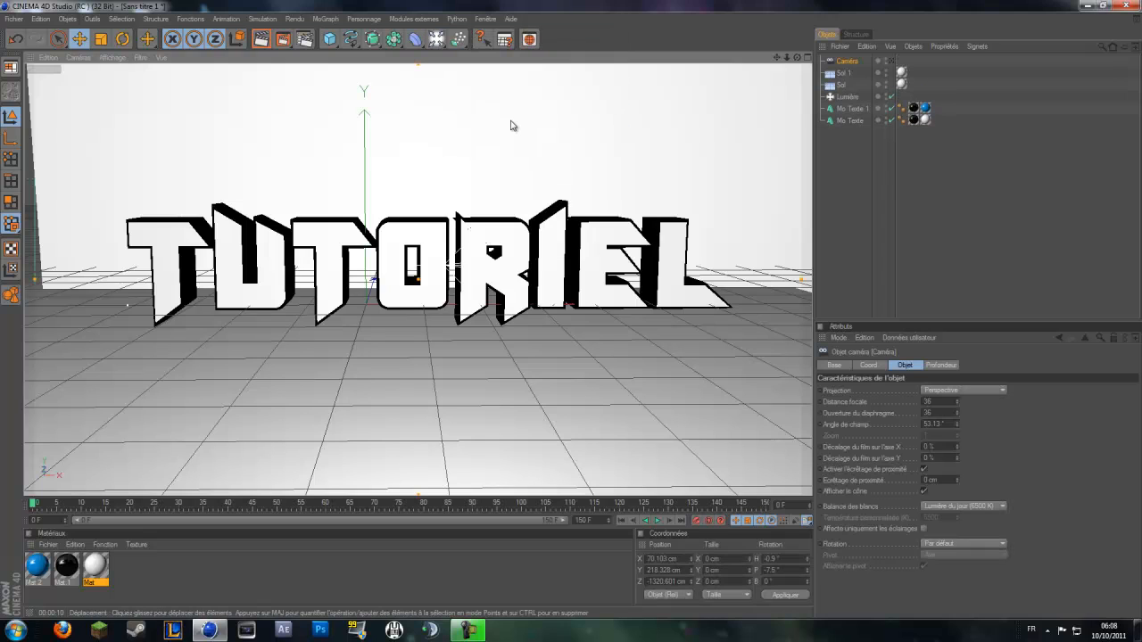
click(892, 60)
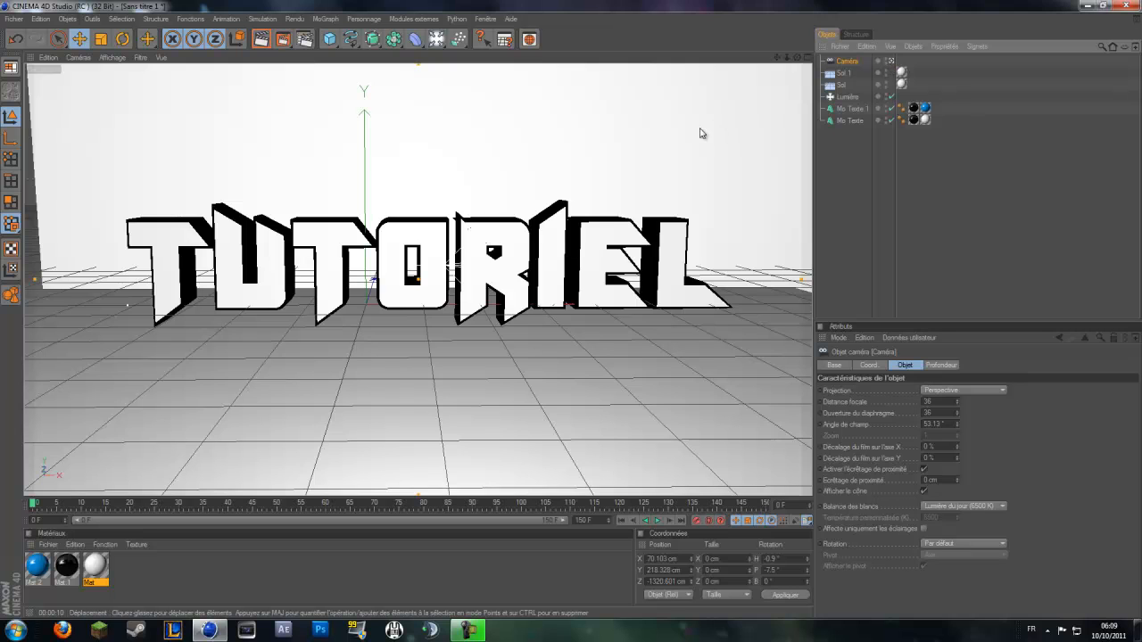
- Frame the camera on the first letters of Tutoriel at about X -213, Y 133, Z -609 cm and record a keyframe at frame 0
scroll(719, 128, up, 5)
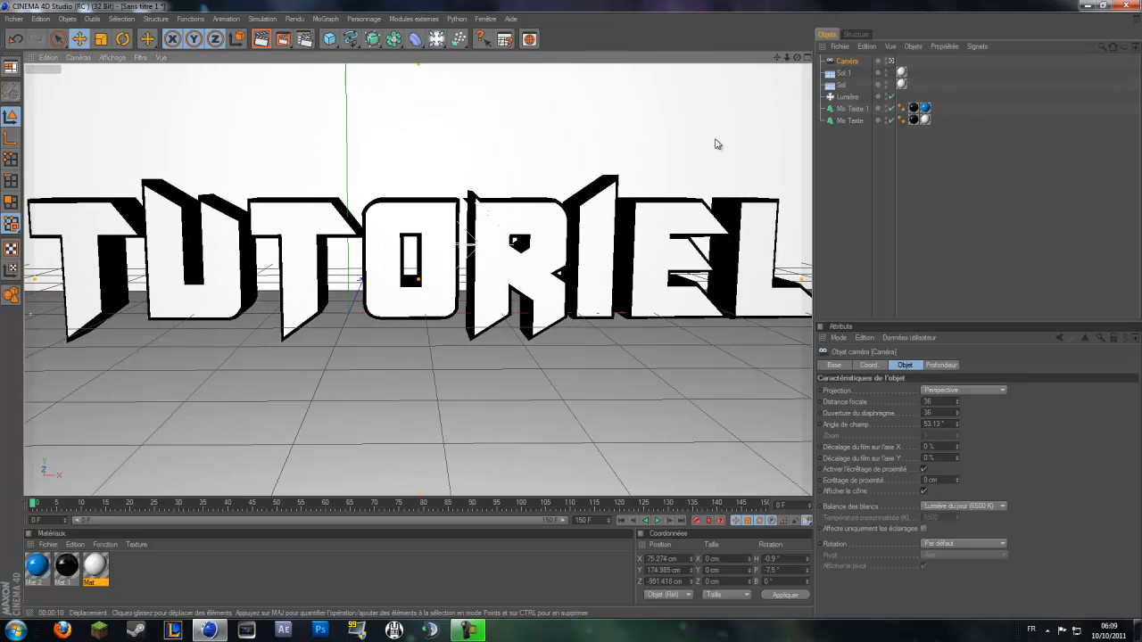
scroll(728, 147, up, 4)
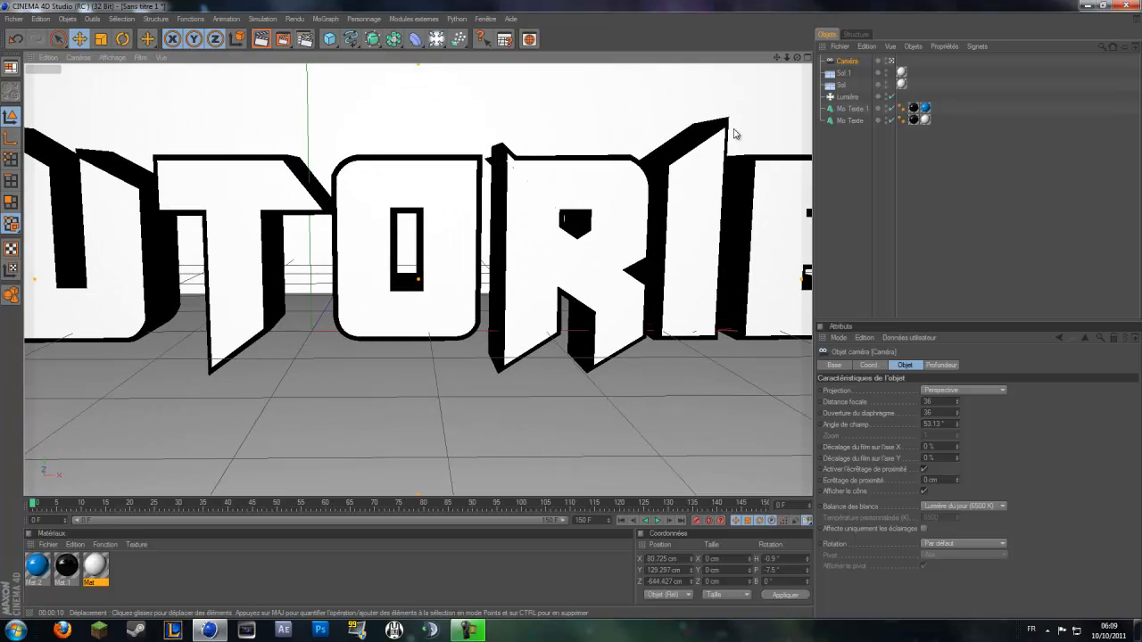
mouse_move(577, 318)
alt+middle_down()
mouse_move(592, 313)
mouse_move(572, 313)
alt+middle_up()
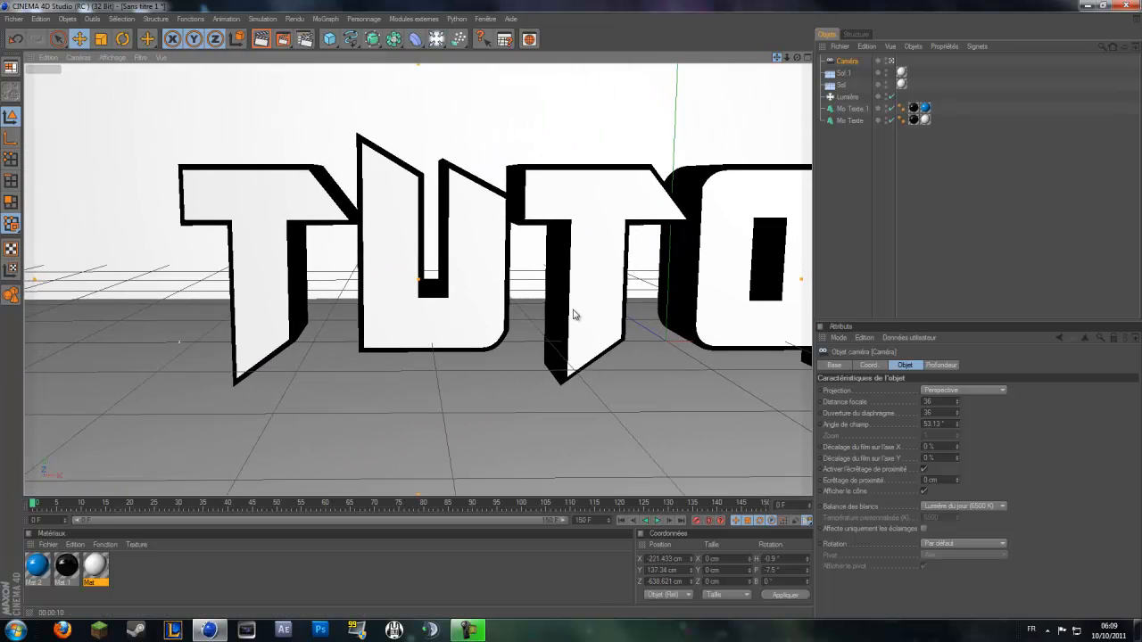
scroll(670, 128, up, 1)
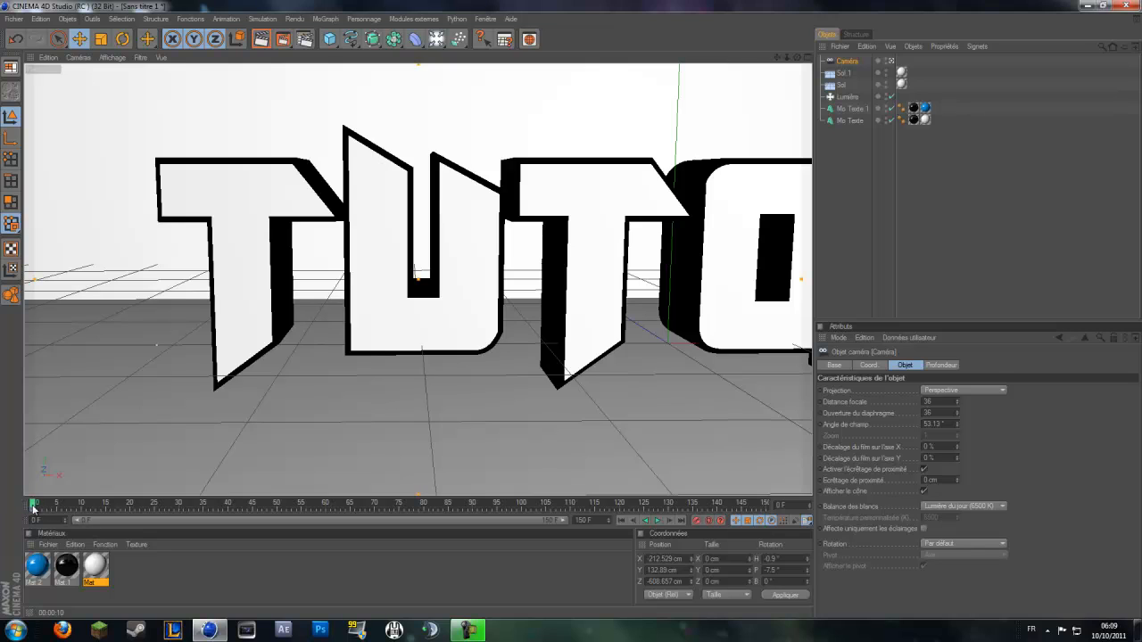
- At frame 35, slide the camera to the last letters at about X 425, Y 132, Z -619 cm and record a keyframe
drag(33, 506, 204, 506)
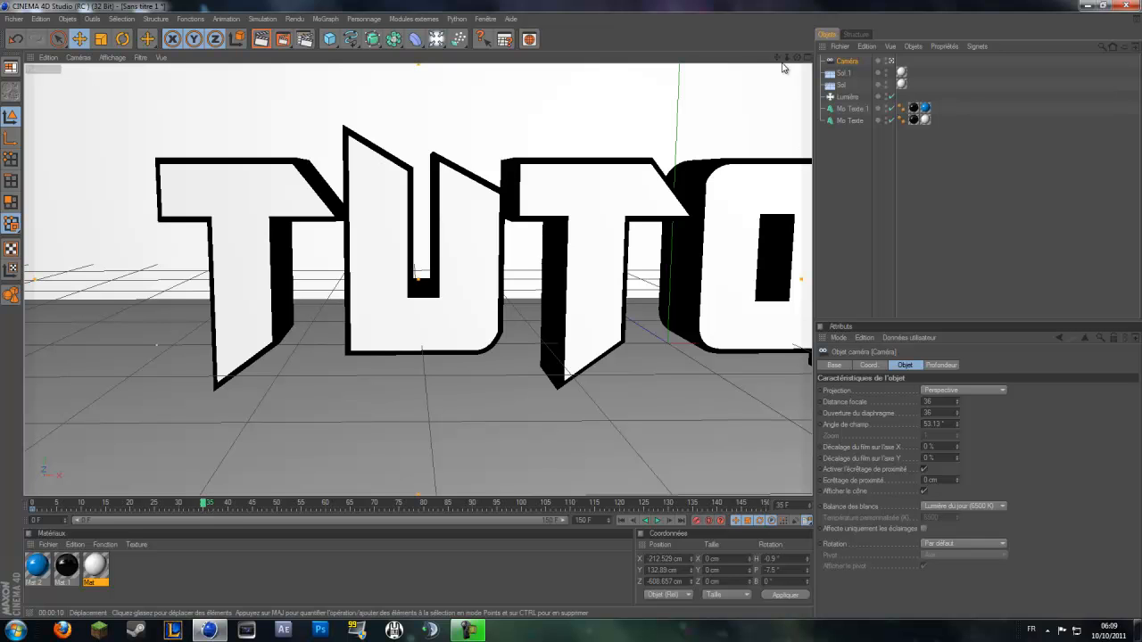
drag(777, 57, 576, 313)
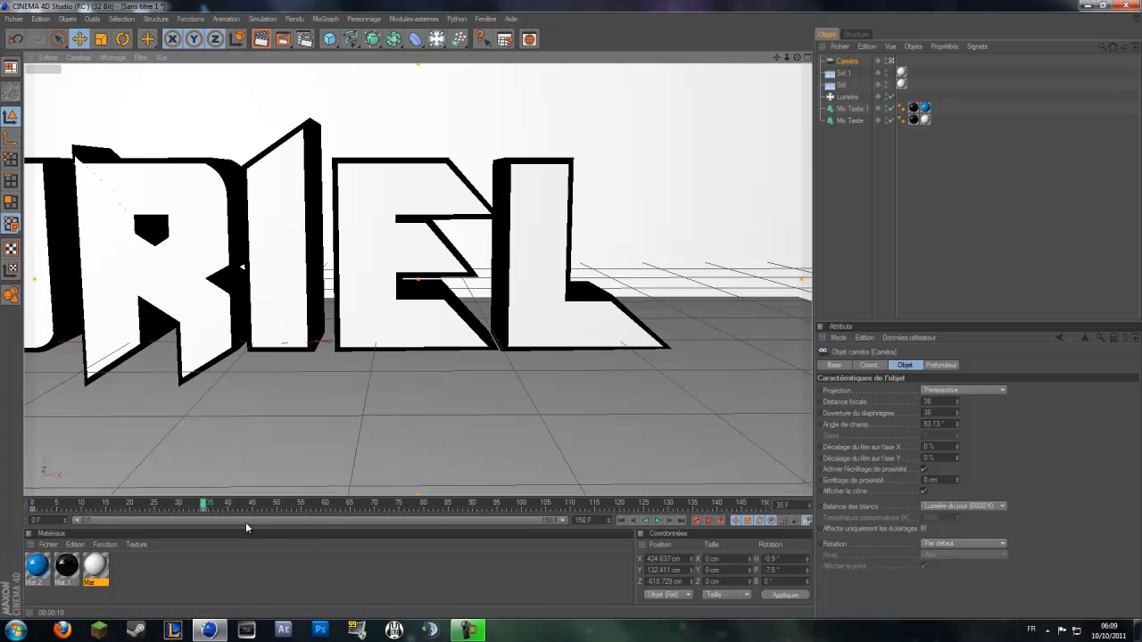
- At frame 65, pull the camera back to frame the whole text at about X 87, Y 225, Z -1398 cm and record a keyframe
drag(206, 504, 254, 517)
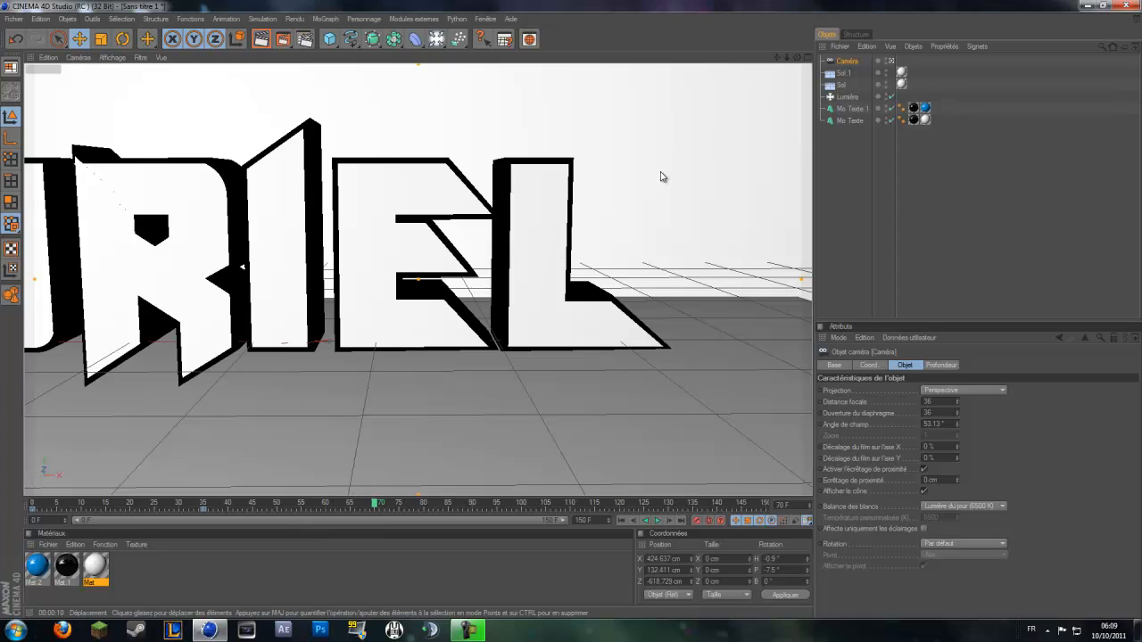
mouse_move(371, 509)
mouse_down()
mouse_move(330, 508)
mouse_move(352, 507)
mouse_up()
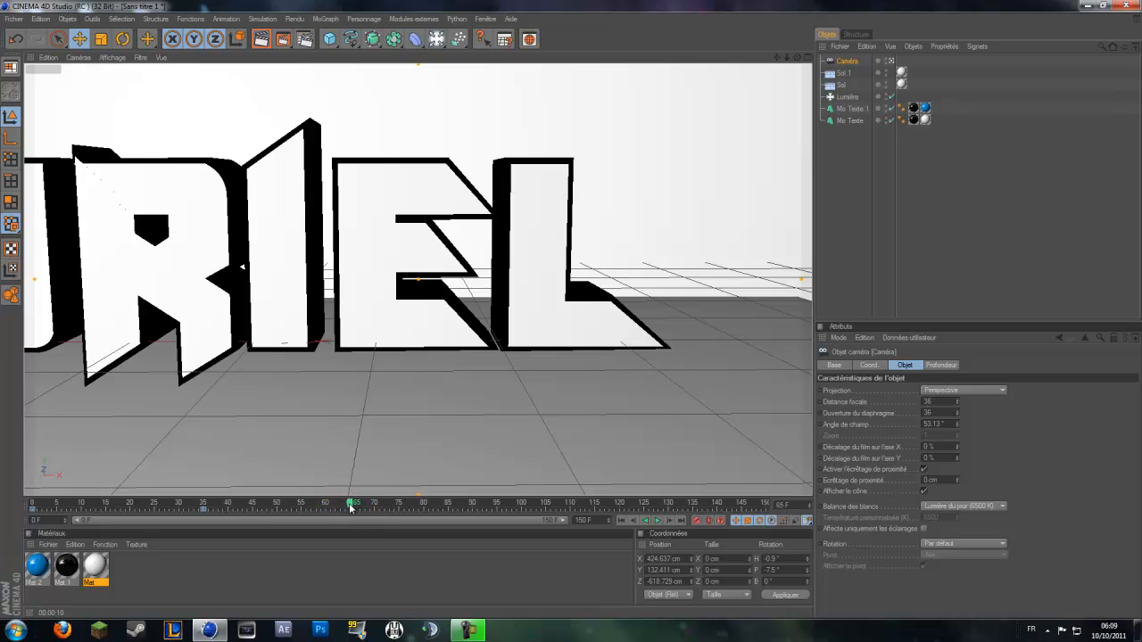
scroll(401, 337, down, 3)
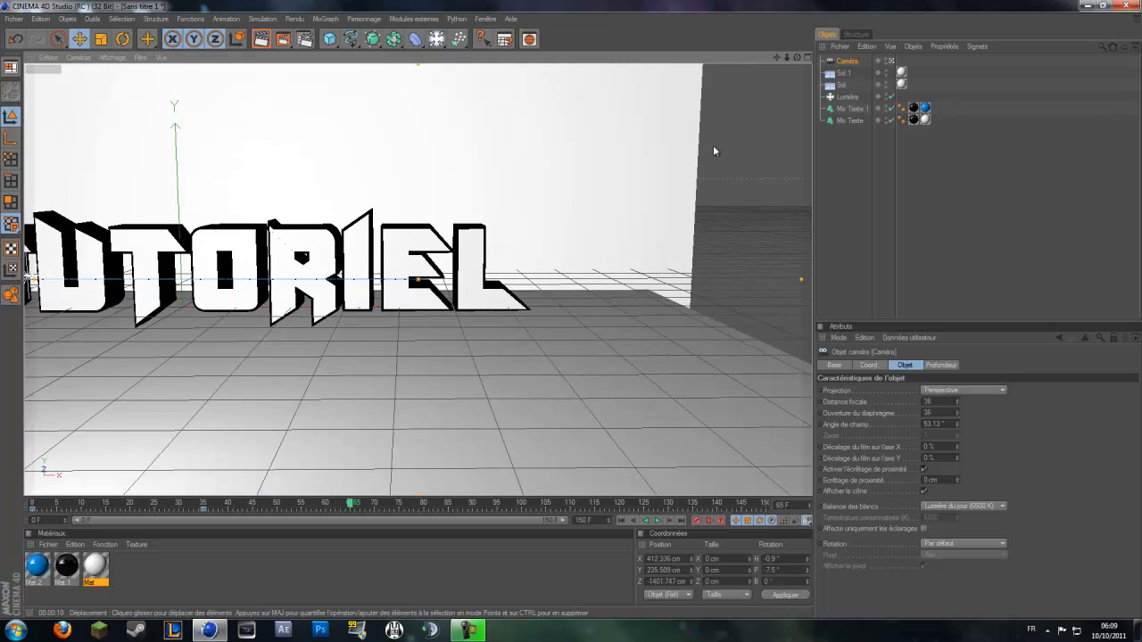
drag(776, 57, 571, 310)
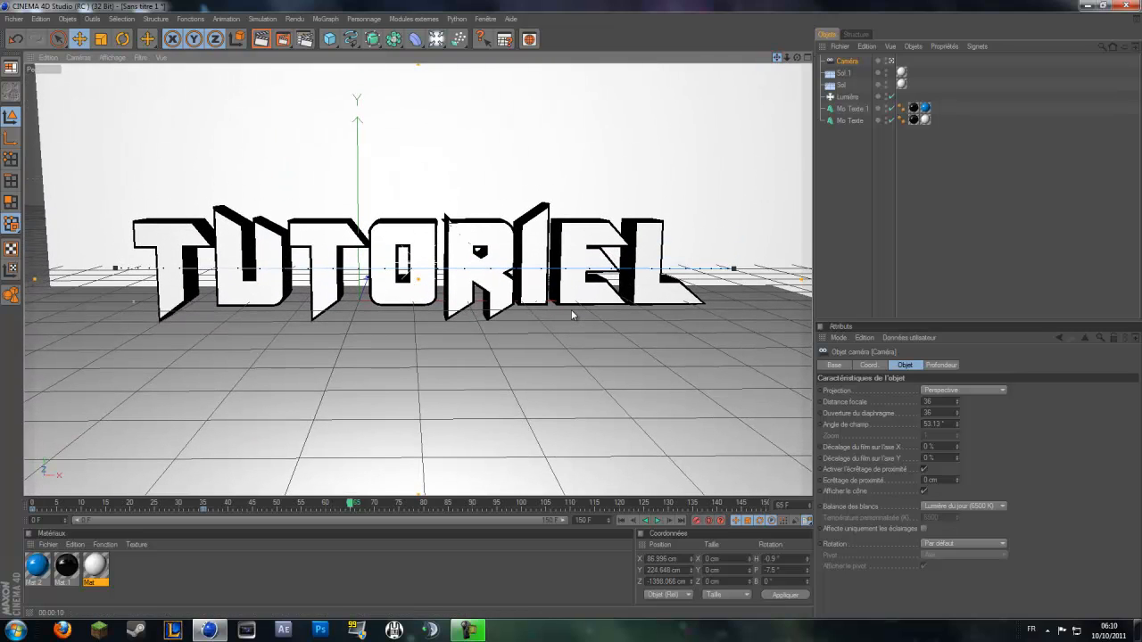
click(696, 523)
- At frame 100, raise the YouTube URL text to about Y -30 cm, just below the Tutoriel text, and record a keyframe
drag(349, 506, 481, 519)
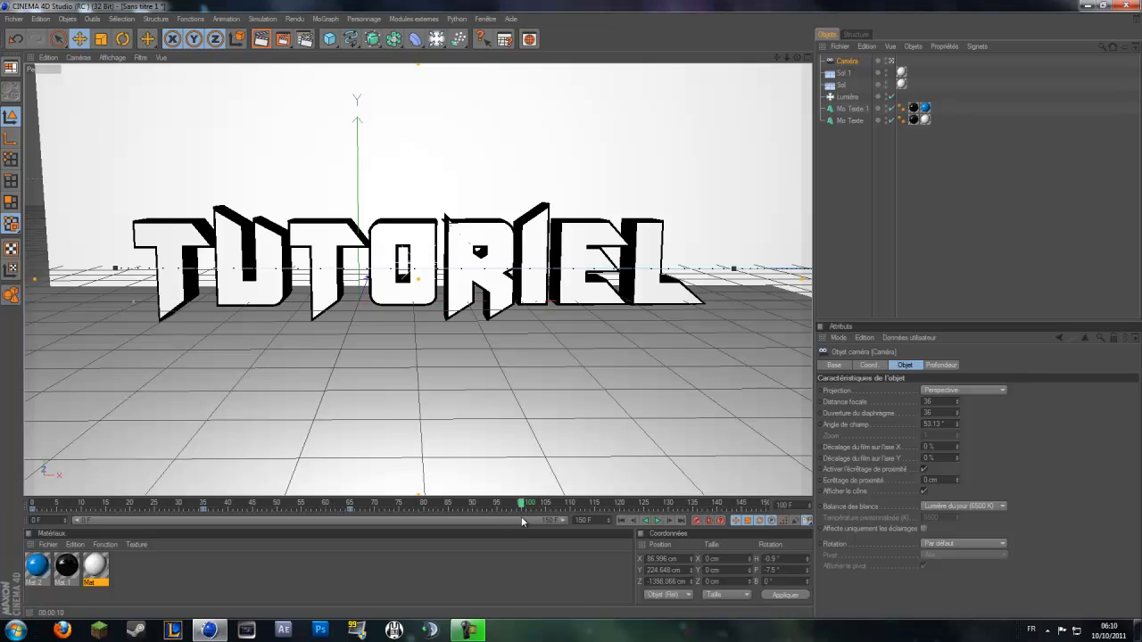
click(852, 108)
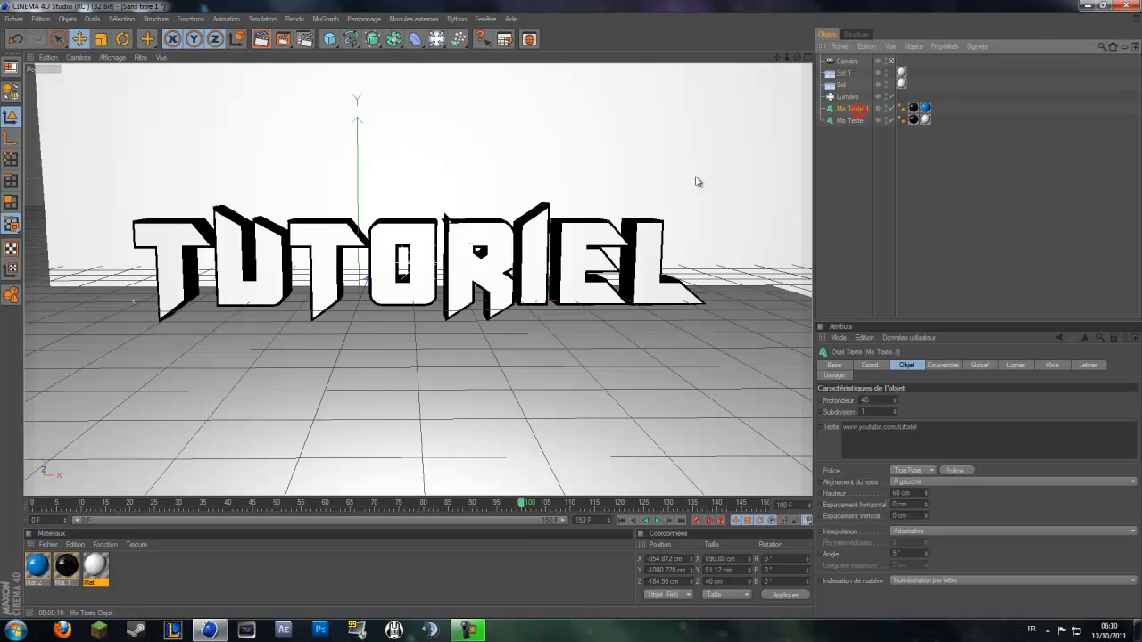
scroll(372, 423, down, 5)
scroll(372, 423, down, 1)
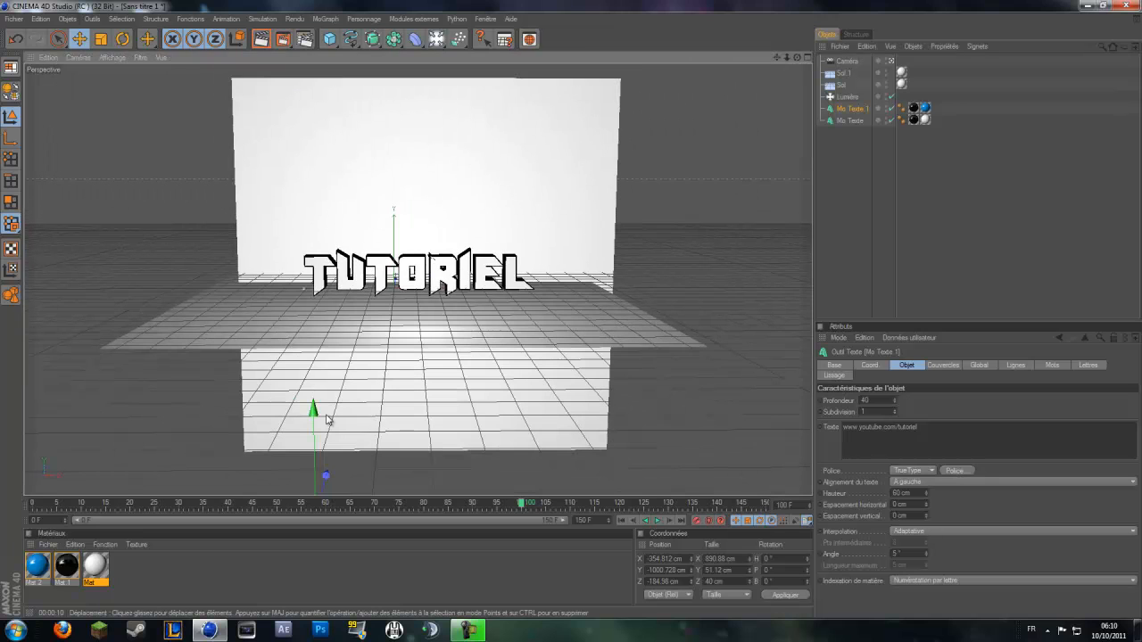
drag(314, 412, 309, 190)
scroll(330, 406, up, 7)
scroll(330, 405, up, 3)
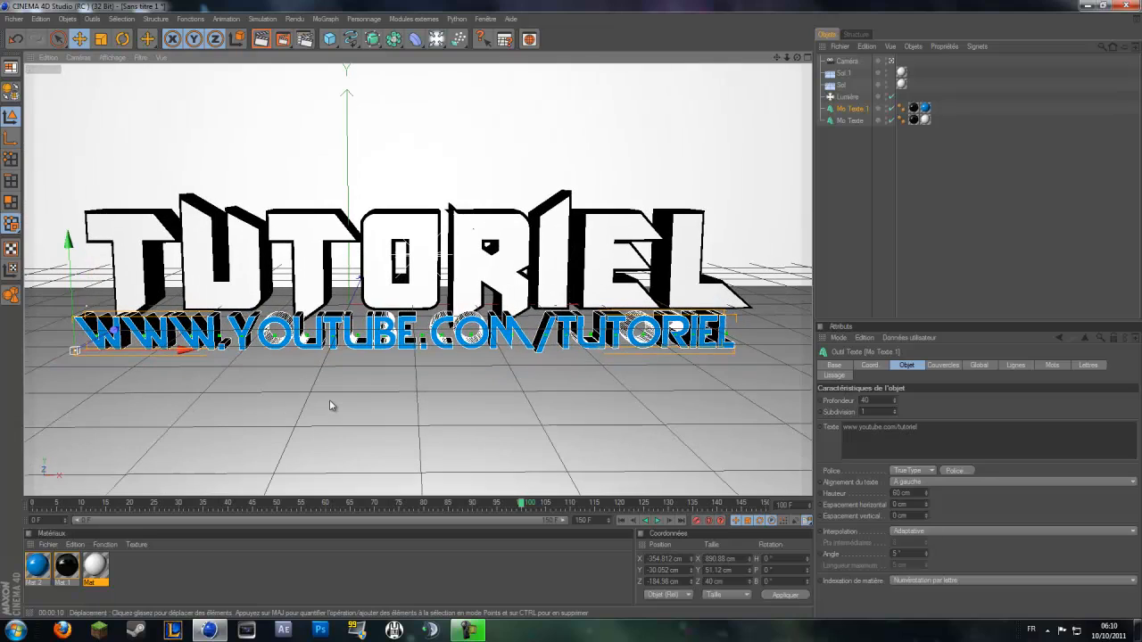
click(698, 523)
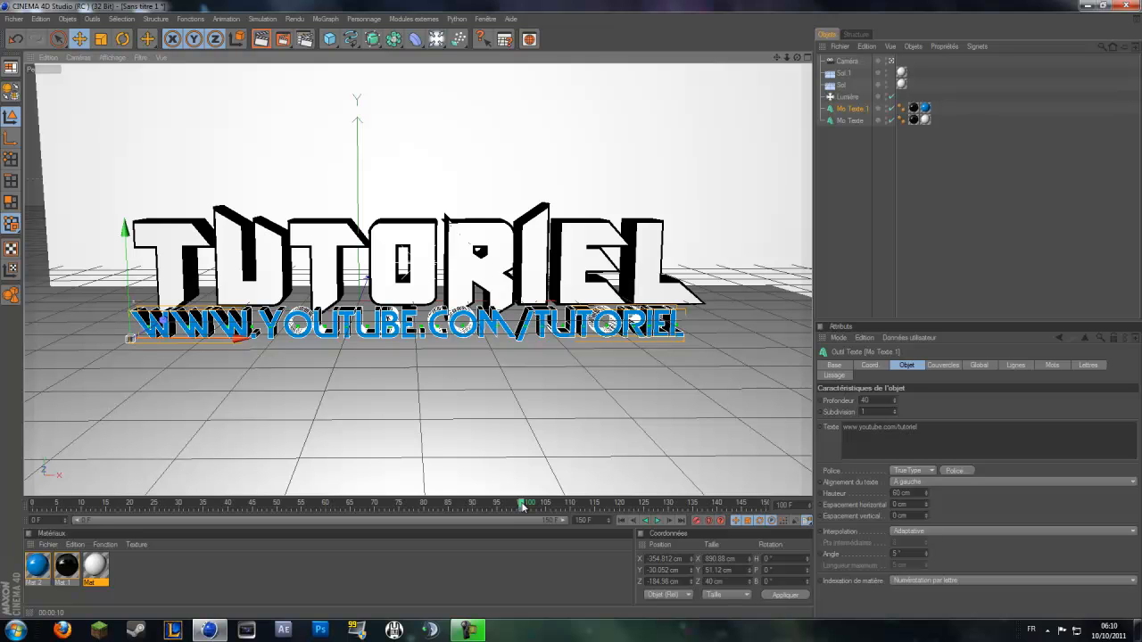
- At frame 150, push the camera in through the text and record a keyframe with the URL text still selected
drag(523, 506, 746, 503)
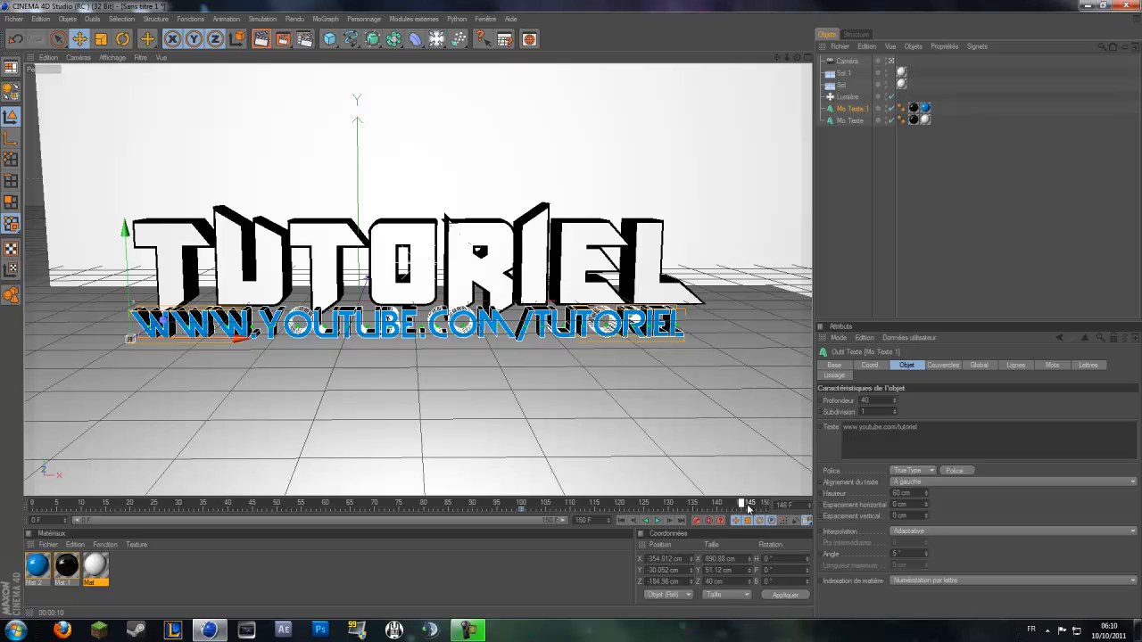
scroll(561, 353, up, 10)
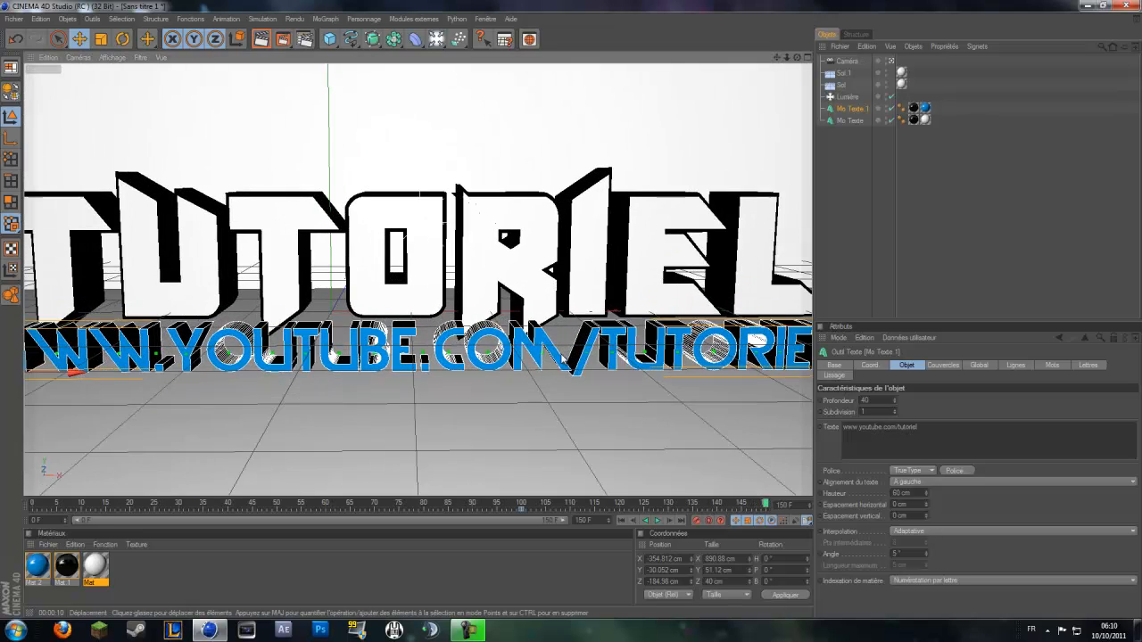
scroll(561, 359, up, 8)
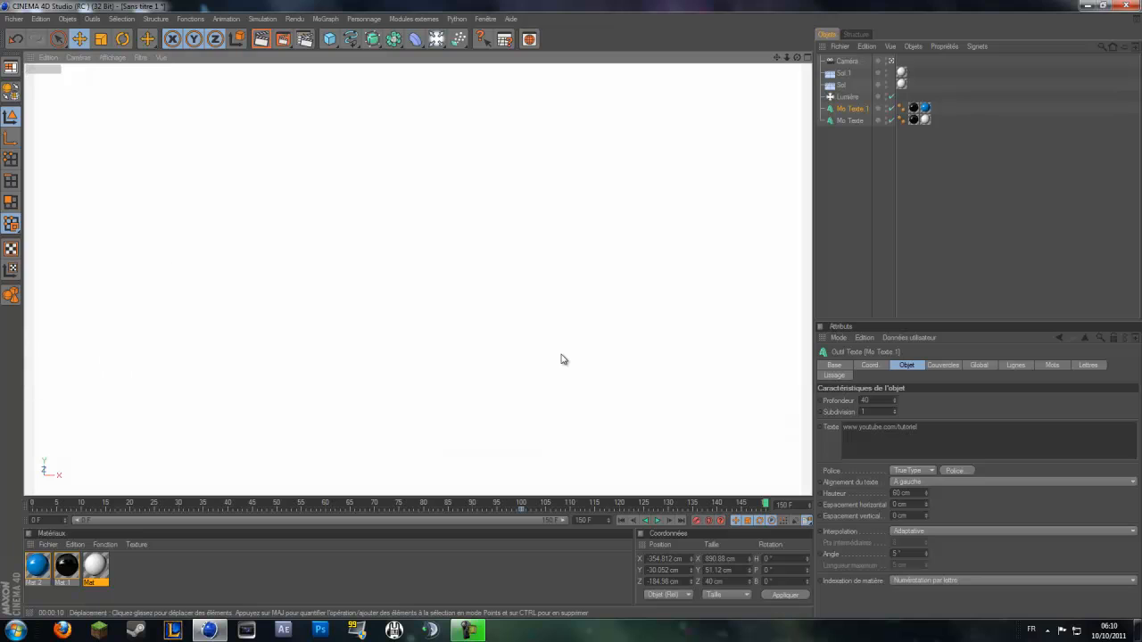
click(695, 521)
- Play the animation from the start, then delete the URL text's keyframe at frame 150
click(622, 521)
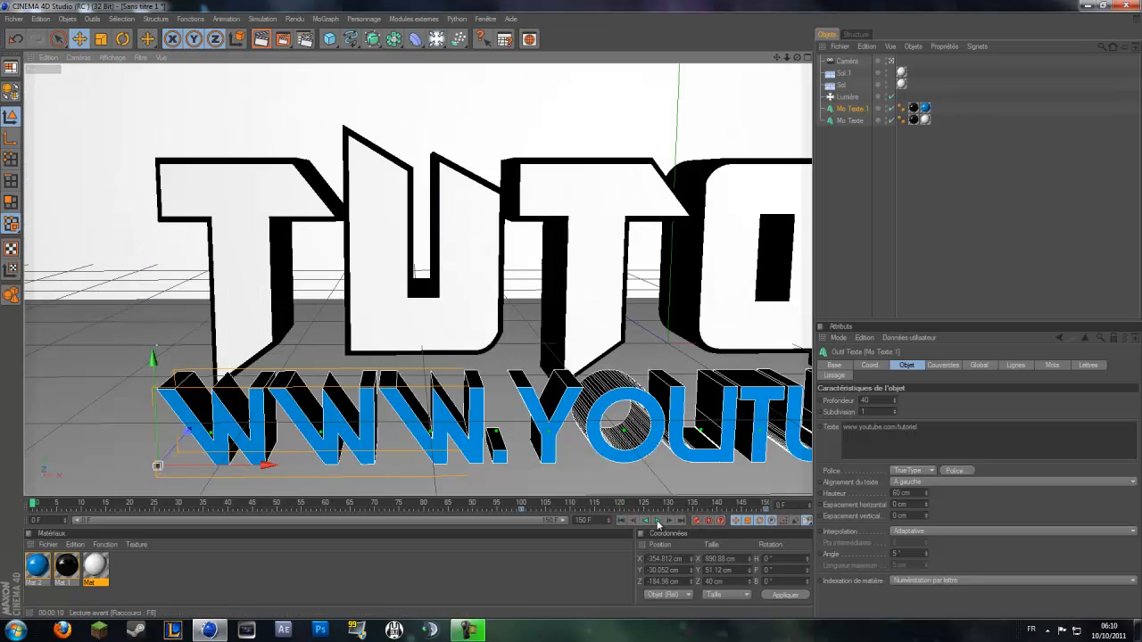
click(658, 521)
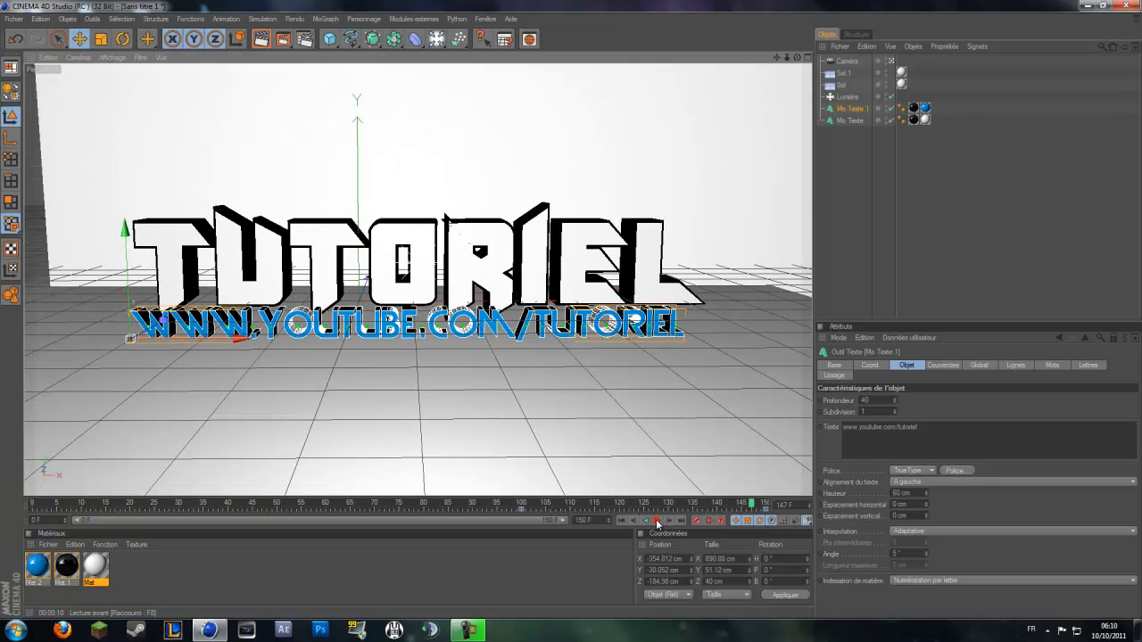
click(766, 509)
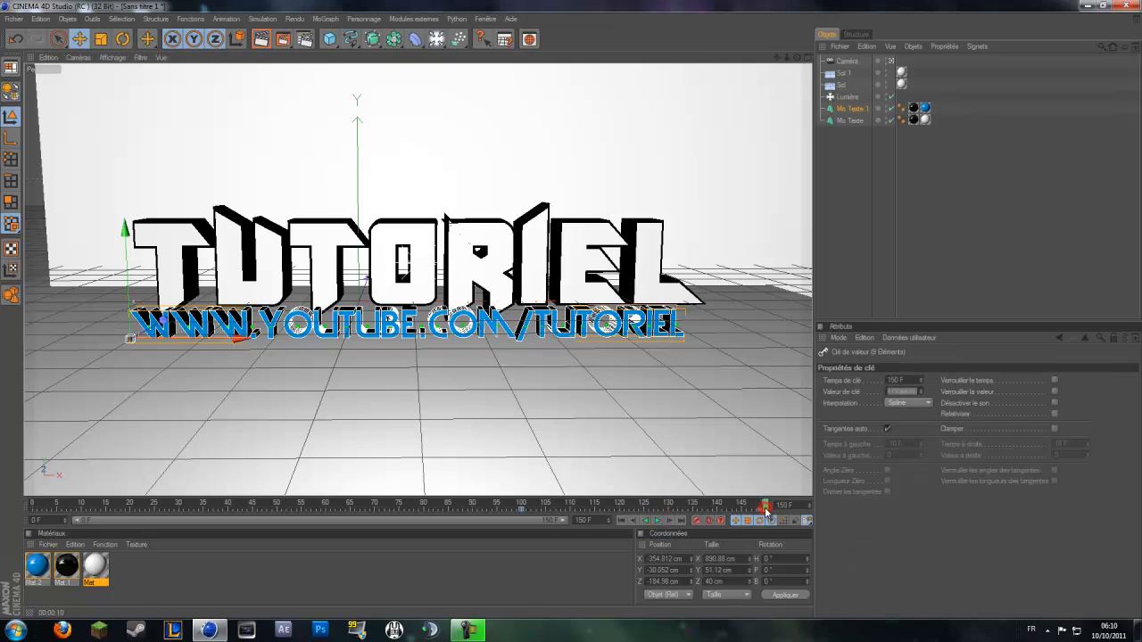
right_click(765, 510)
click(757, 535)
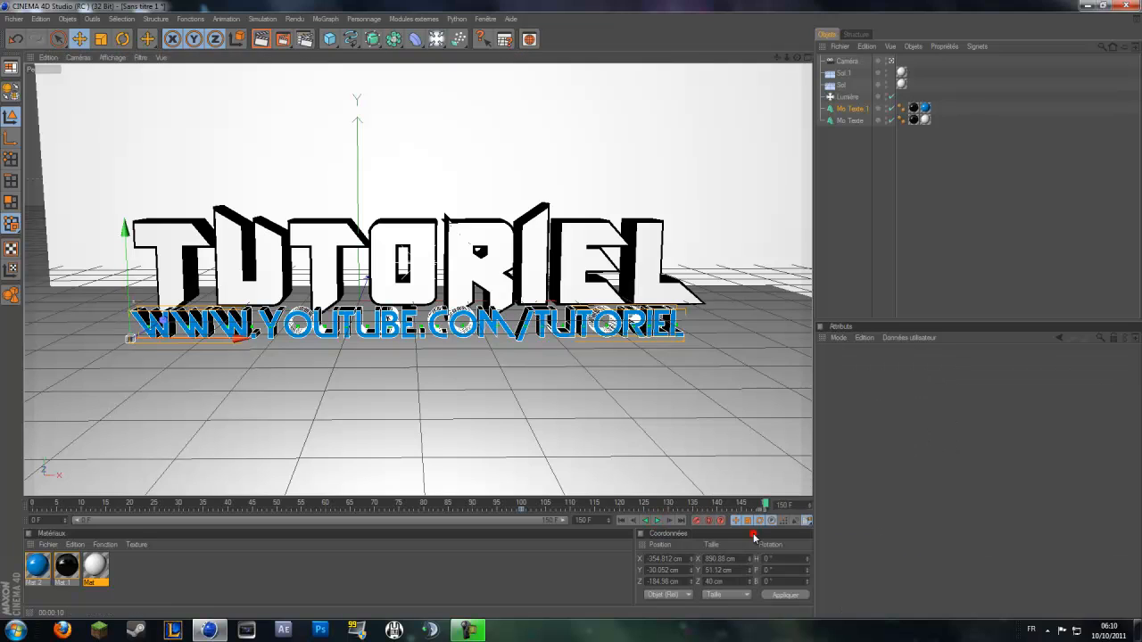
- Clear the selection, go to frame 150 and push the camera straight into the Tutoriel text
click(861, 226)
mouse_move(594, 506)
mouse_down()
mouse_move(262, 500)
mouse_move(668, 506)
mouse_move(606, 517)
mouse_up()
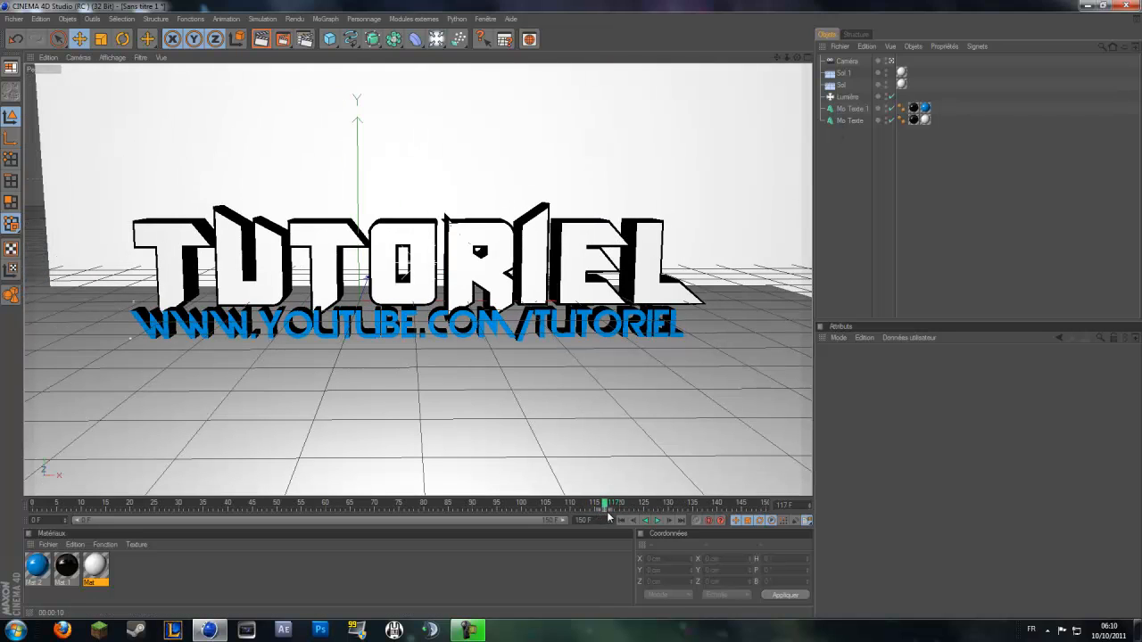
click(610, 512)
drag(605, 506, 766, 506)
scroll(441, 322, up, 10)
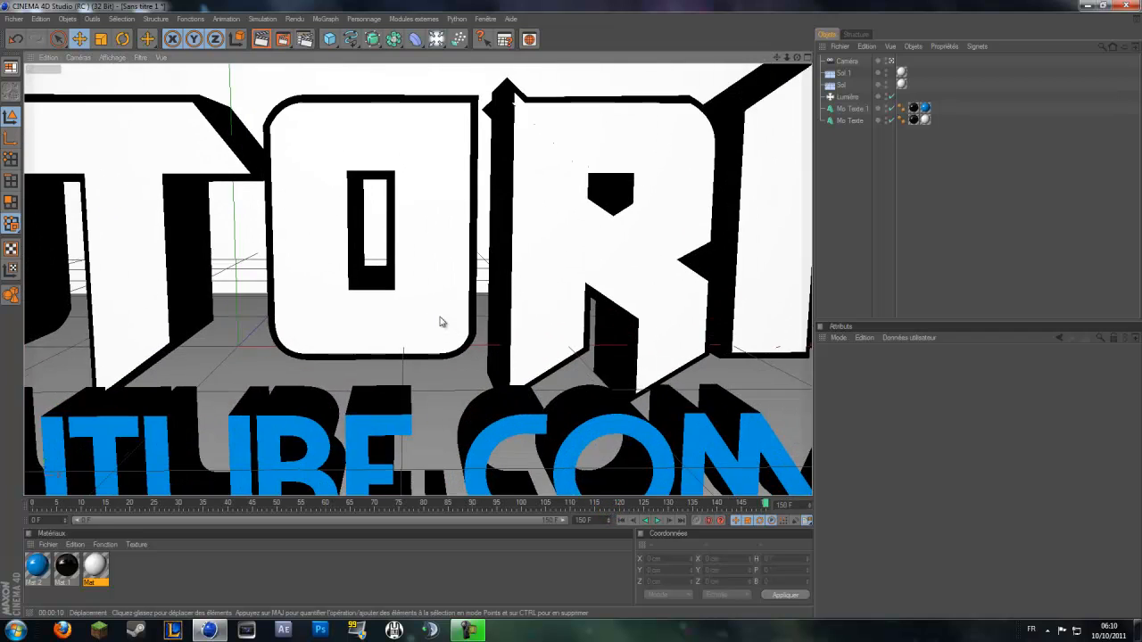
scroll(441, 322, up, 10)
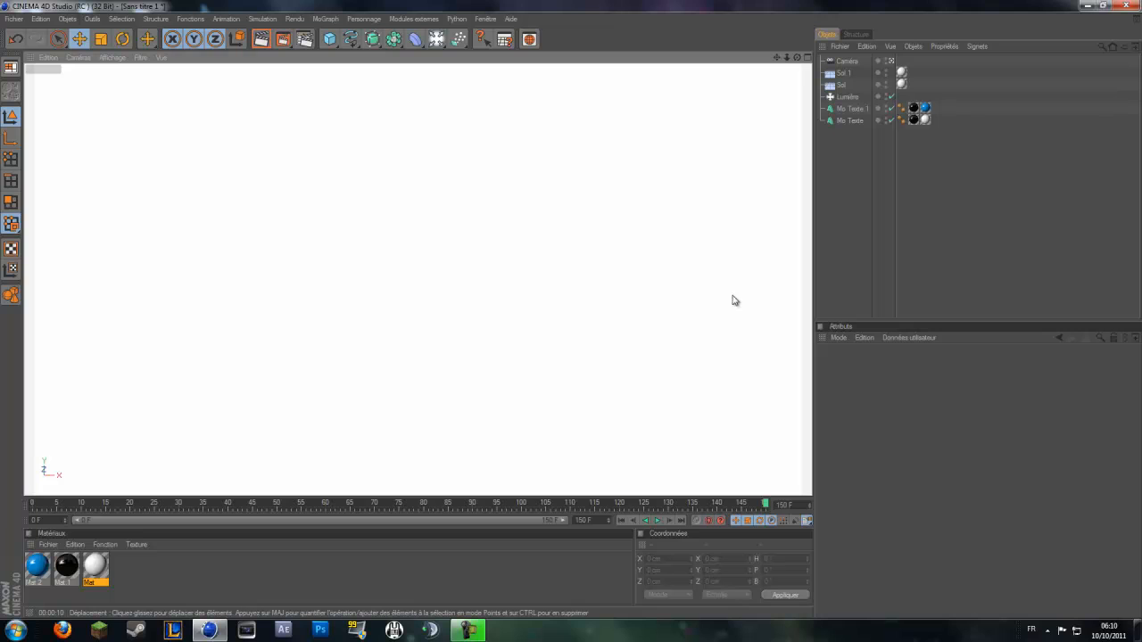
- Pull the camera back from the Tutoriel text and push it in again
click(849, 121)
scroll(645, 242, down, 3)
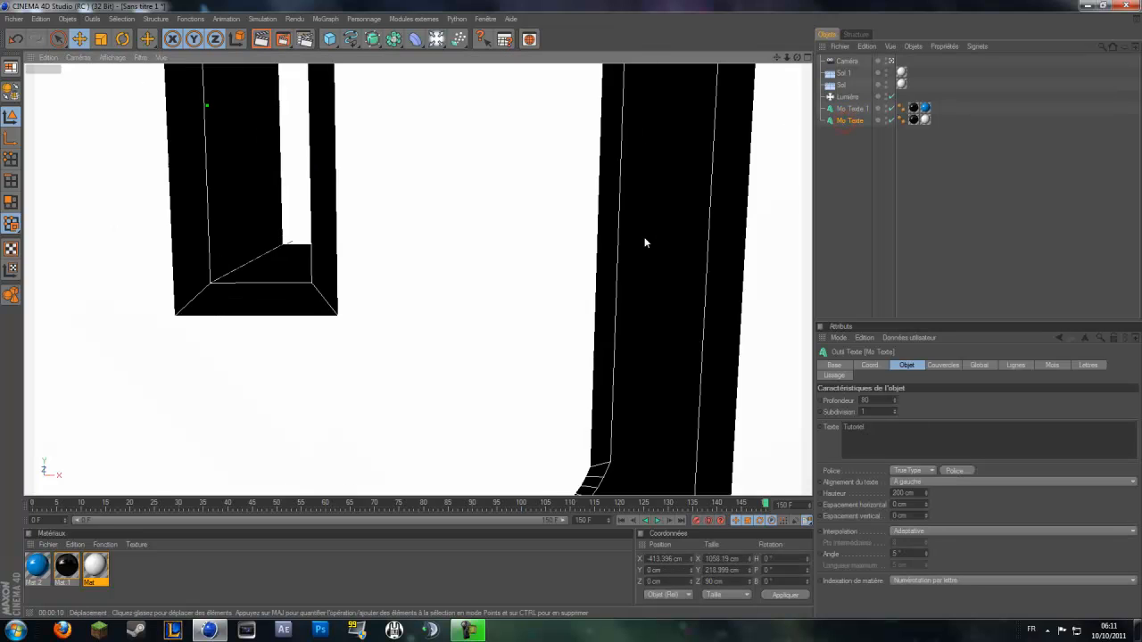
scroll(645, 242, down, 3)
click(863, 242)
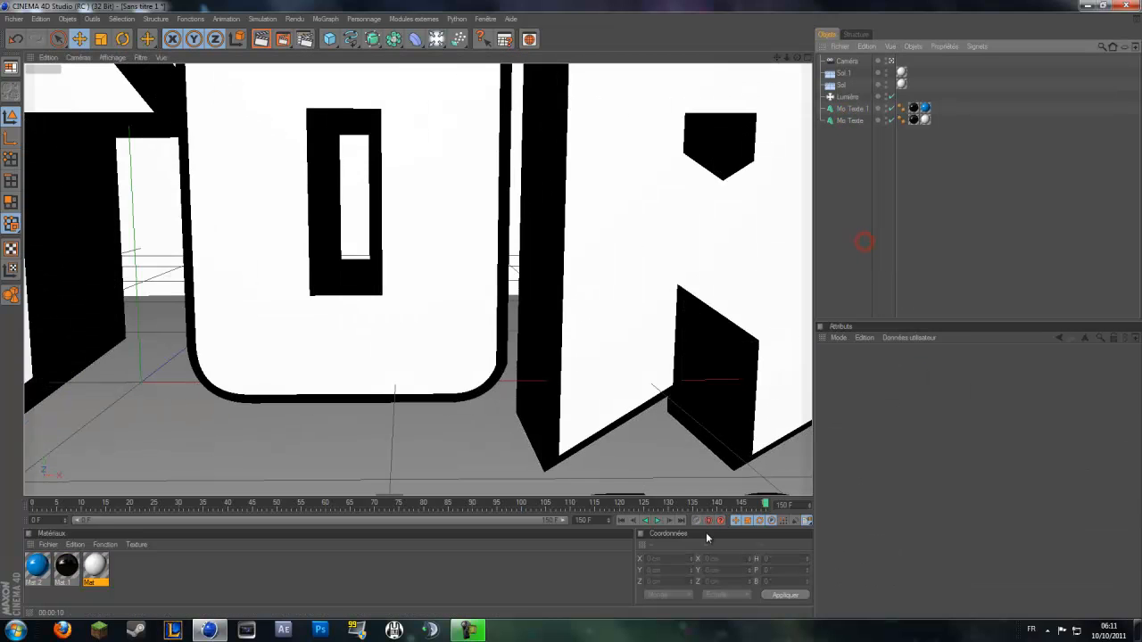
scroll(581, 433, up, 6)
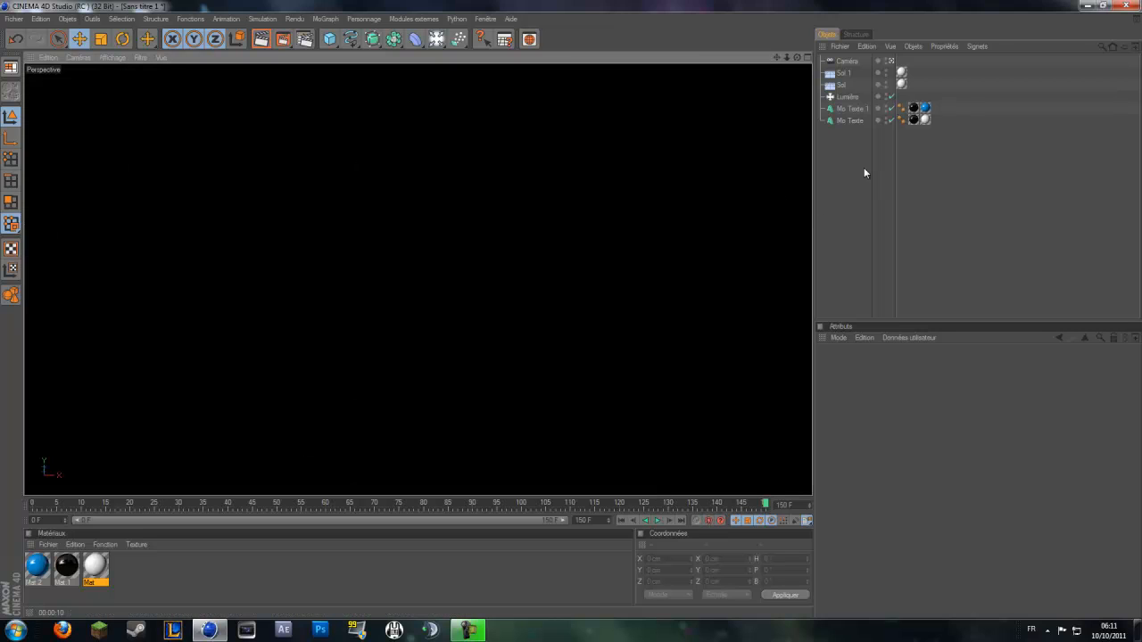
- Push the scene camera into the Tutoriel text at frame 150, record its keyframe and play the animation
click(846, 61)
scroll(617, 392, down, 3)
scroll(615, 386, up, 5)
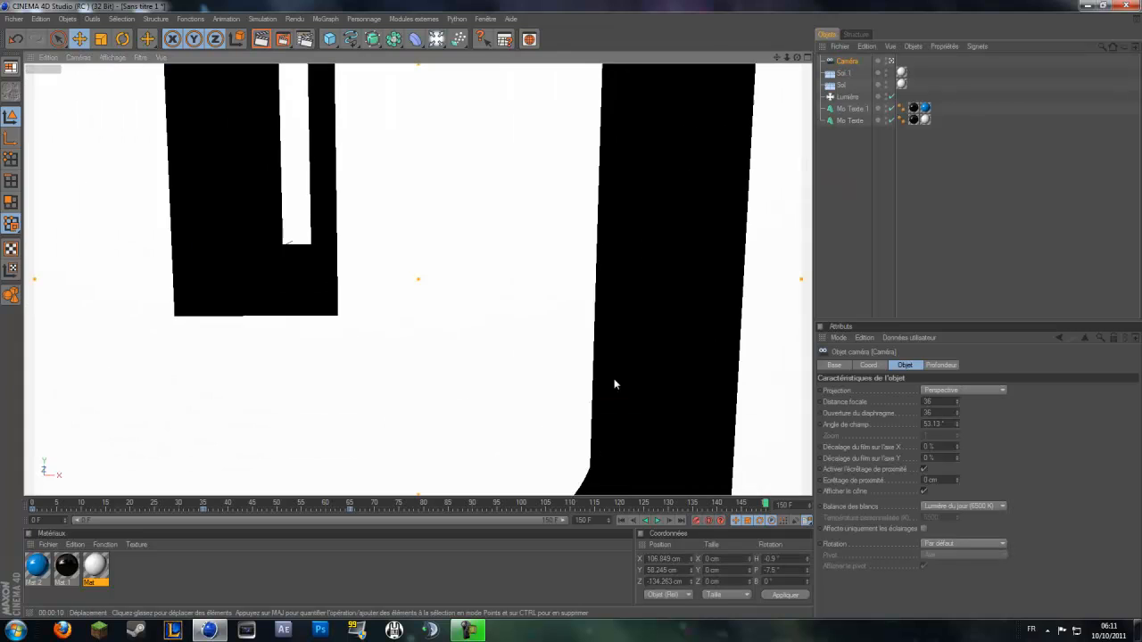
click(658, 521)
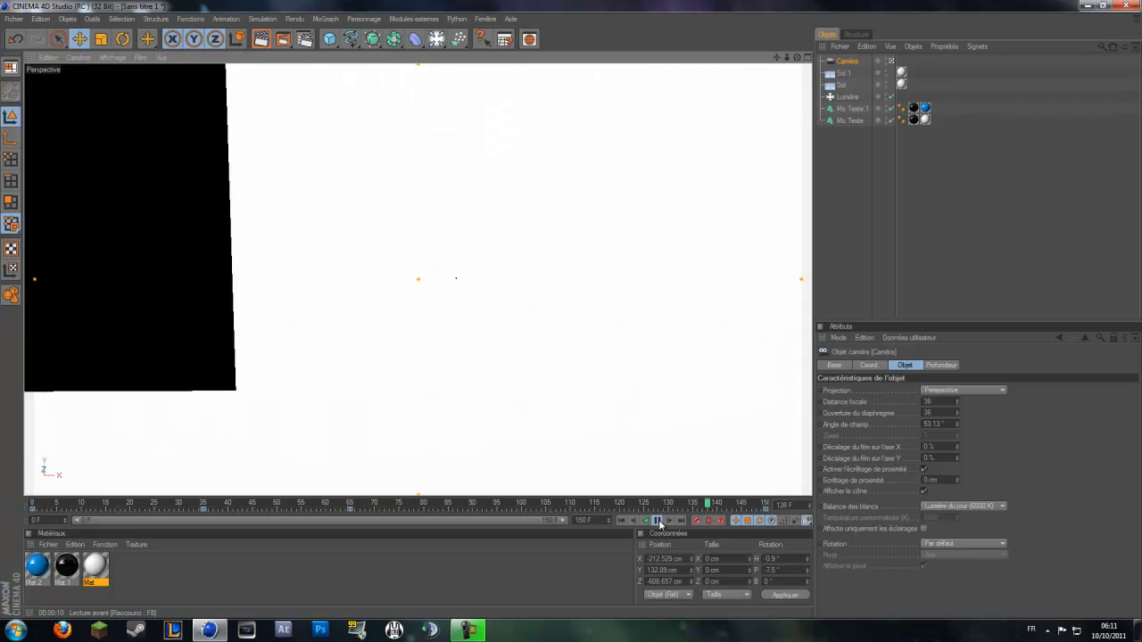
click(659, 521)
click(622, 521)
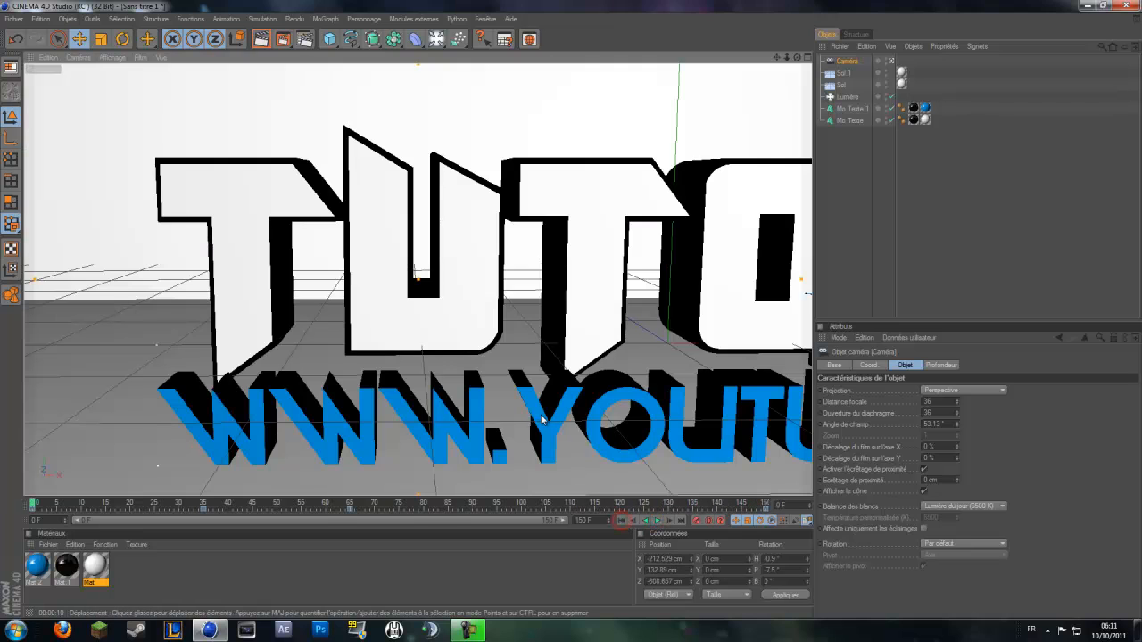
- At frame 50, lower the YouTube URL text about 826 cm below the floor and record a keyframe
drag(87, 509, 418, 506)
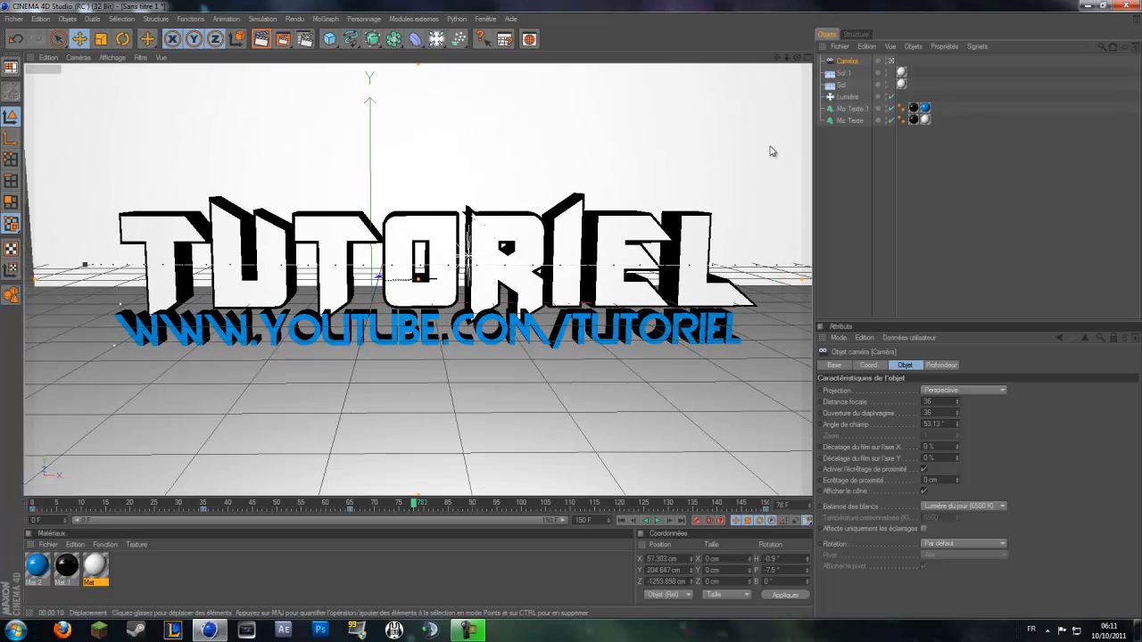
click(859, 110)
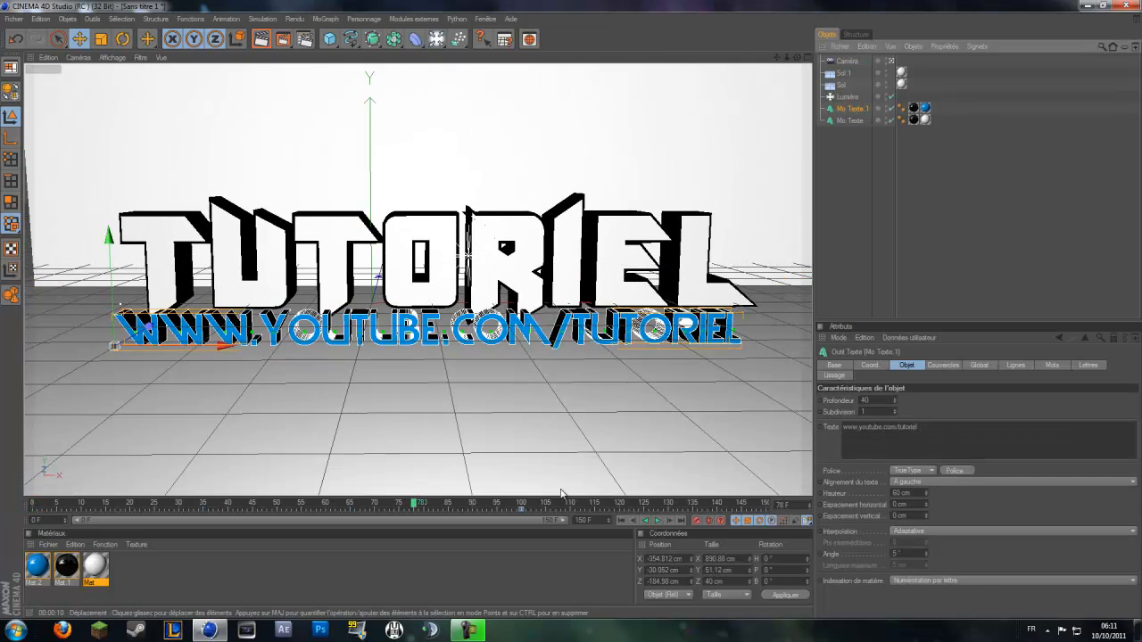
drag(416, 505, 276, 507)
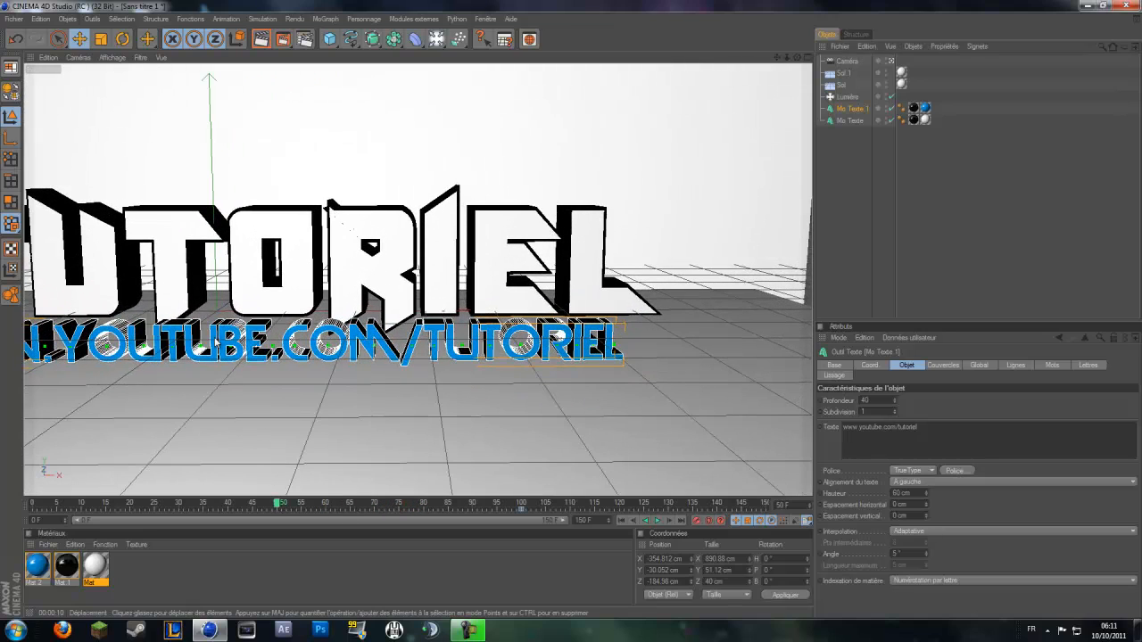
scroll(215, 338, down, 3)
drag(124, 225, 136, 457)
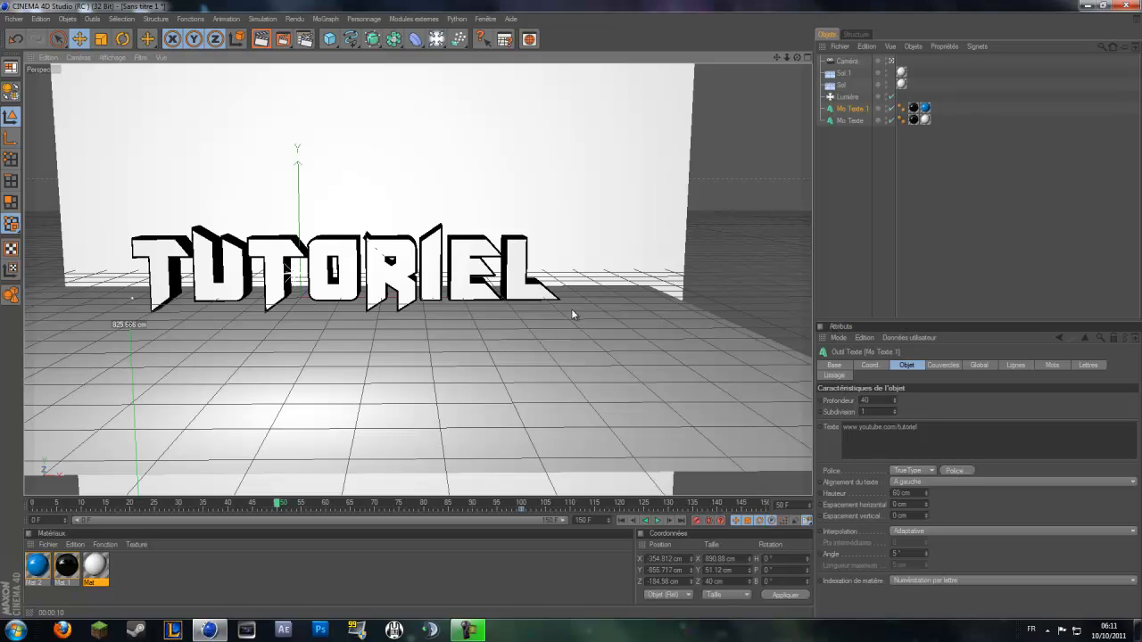
click(697, 522)
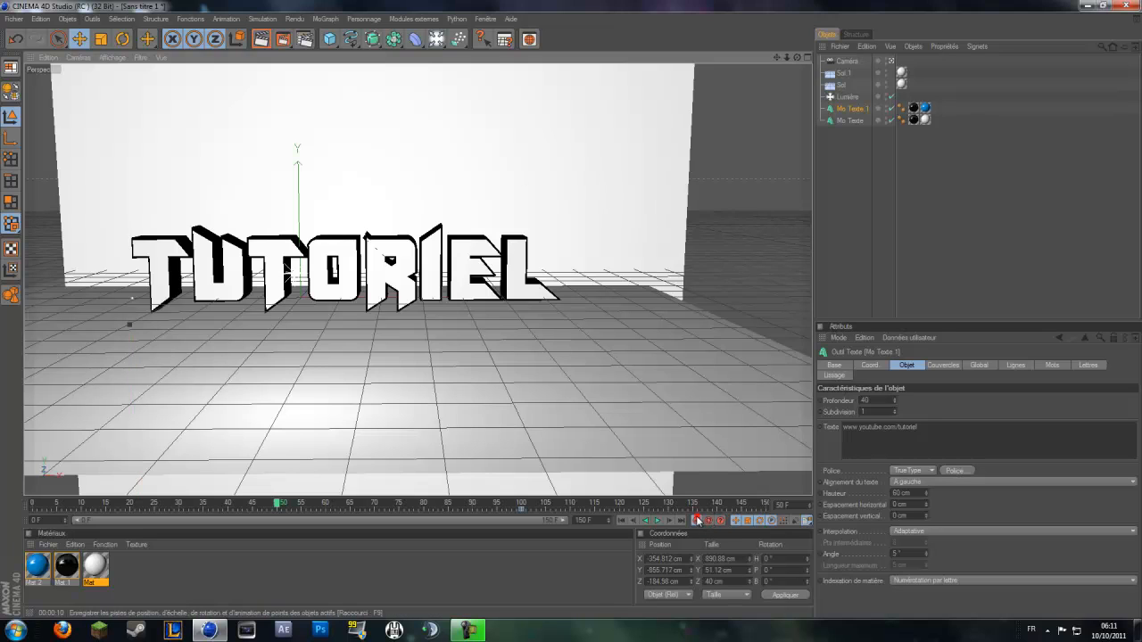
- Play the animation back and move the URL text's frame-100 keyframe earlier, to about frame 66
click(625, 523)
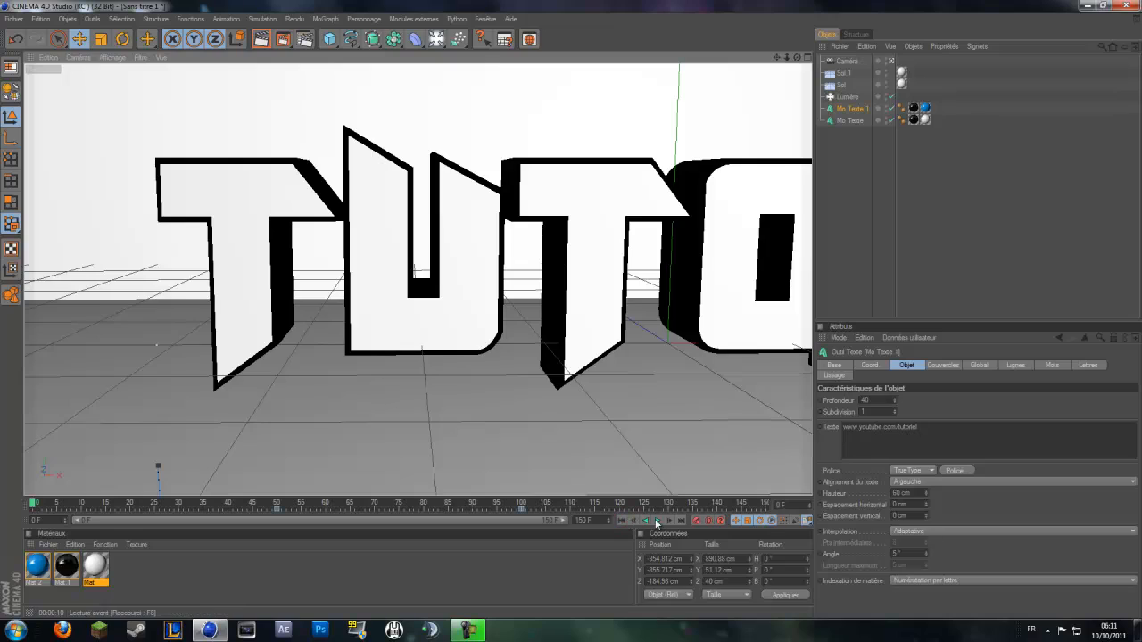
click(661, 522)
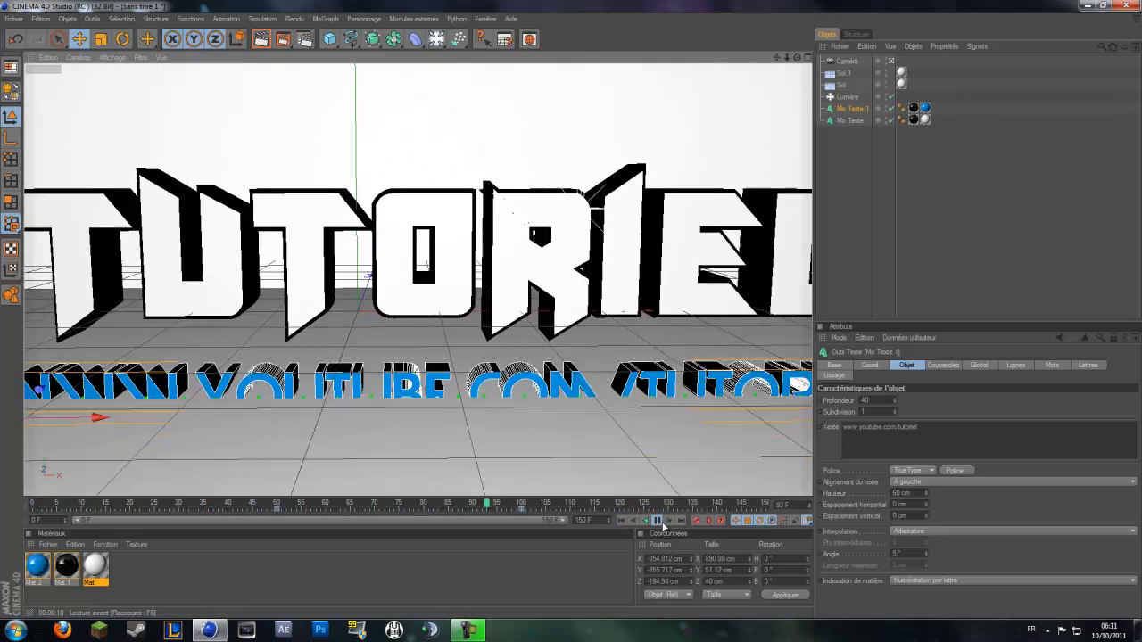
click(657, 522)
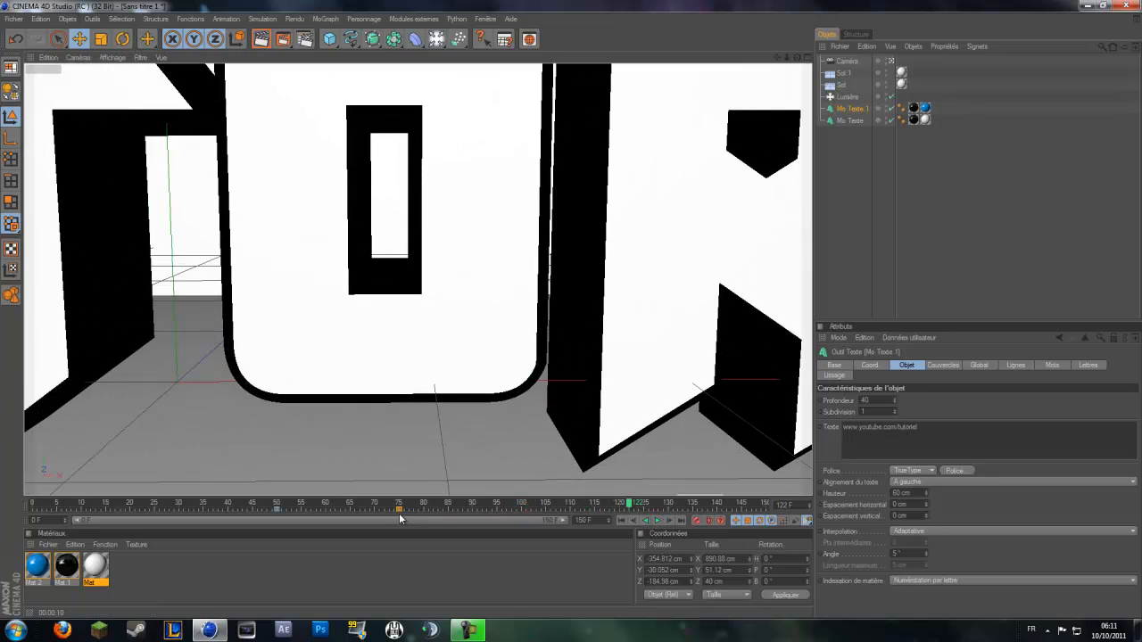
click(622, 521)
click(656, 522)
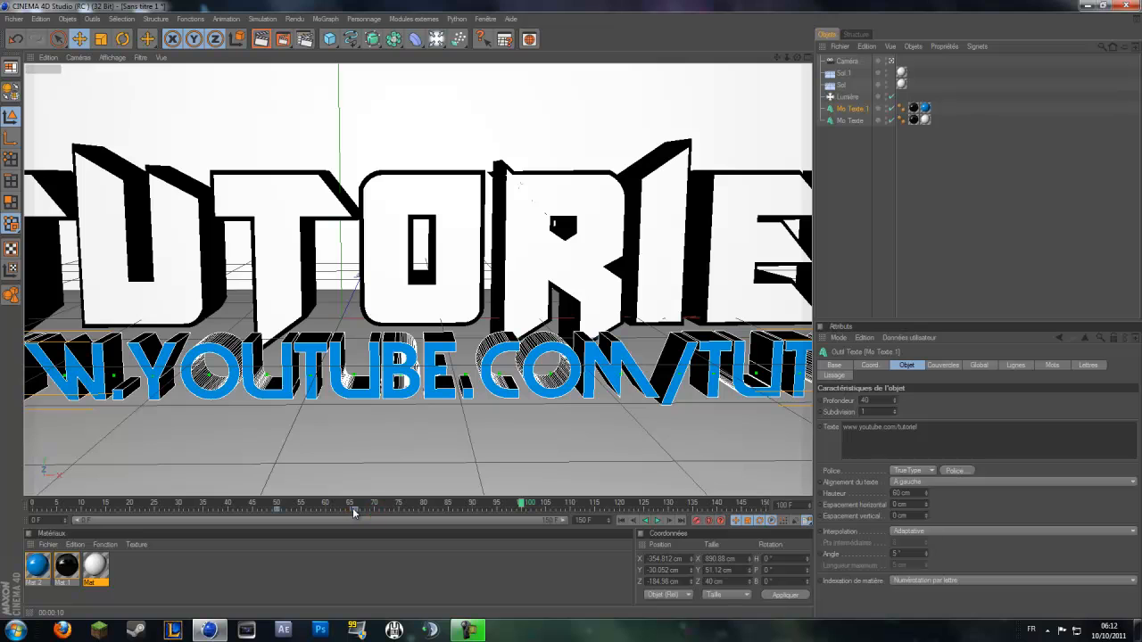
- Replay the animation to check the timing of the URL text's rise, then return to frame 0
click(622, 522)
click(657, 521)
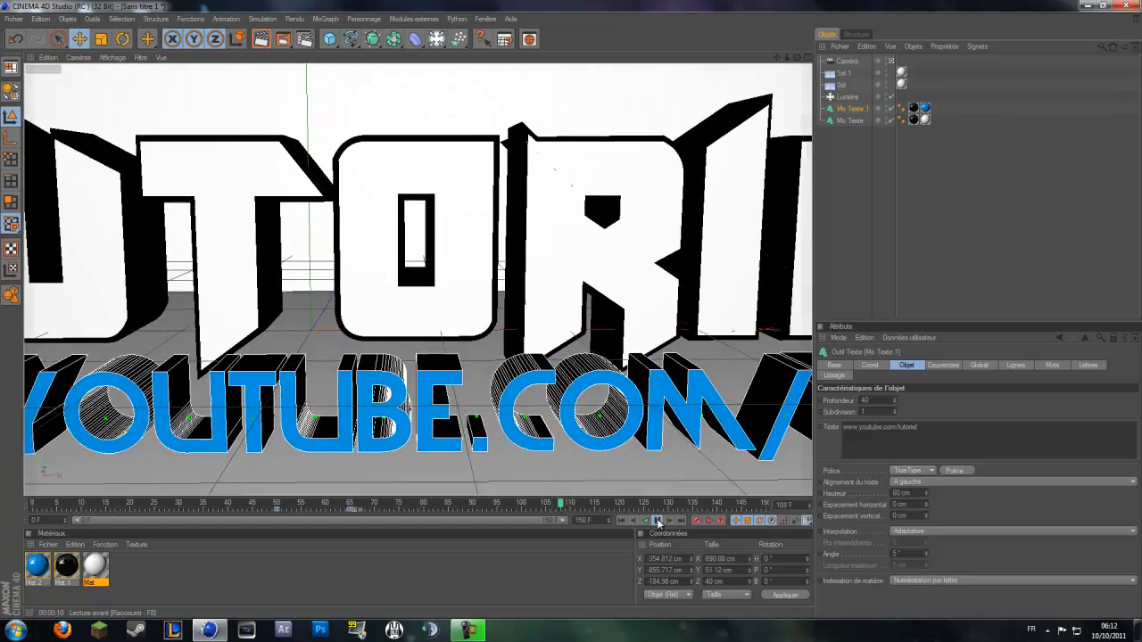
click(657, 521)
click(622, 521)
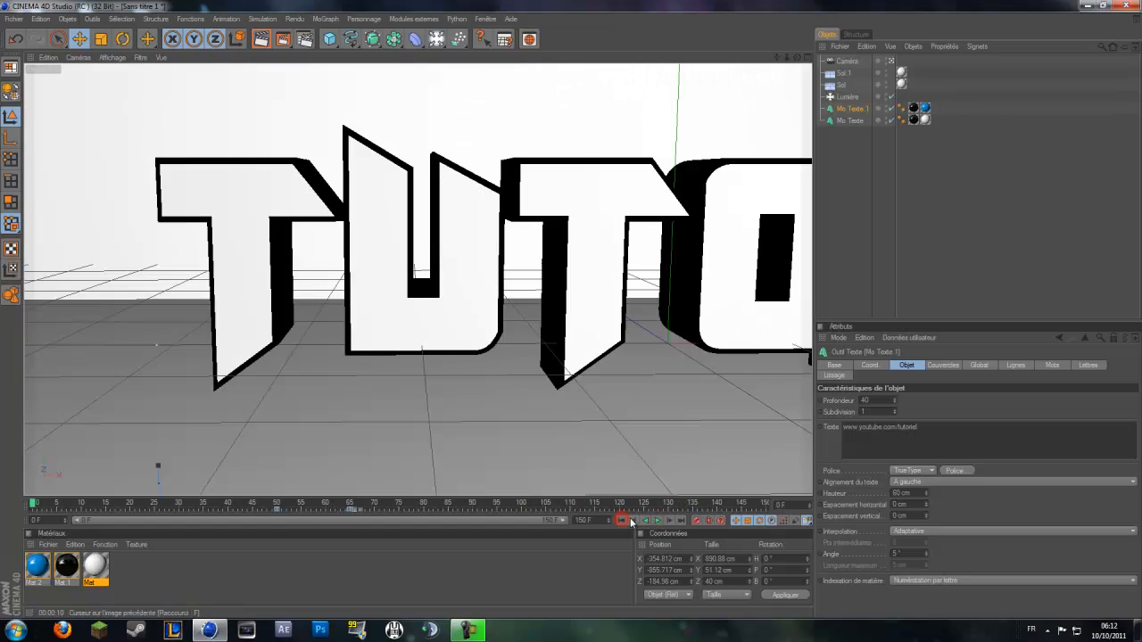
- At frame 65, shift the URL text along X to -337.675 cm and record a keyframe
drag(243, 504, 350, 504)
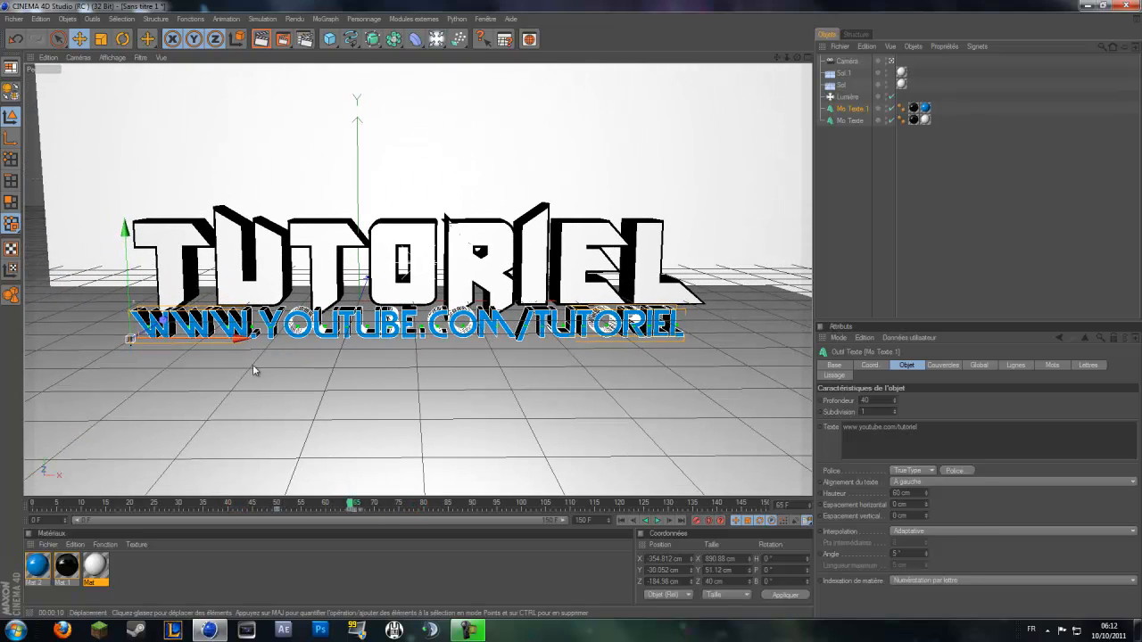
drag(240, 341, 251, 341)
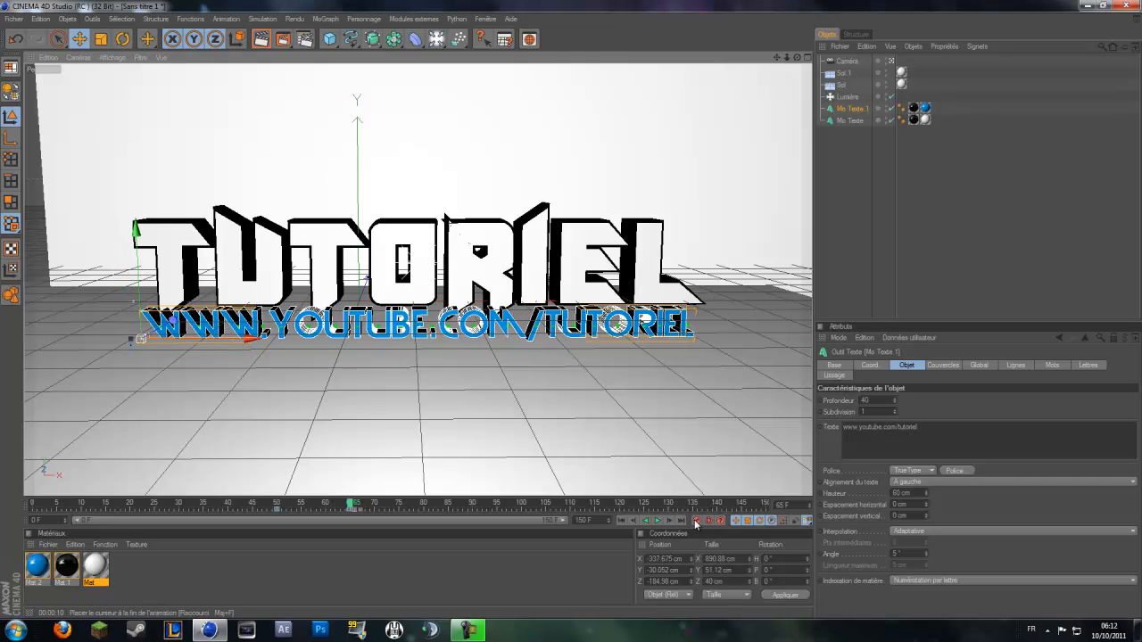
- Render a preview of the view at frame 74, then start rendering the full animation in the picture viewer
drag(351, 504, 395, 504)
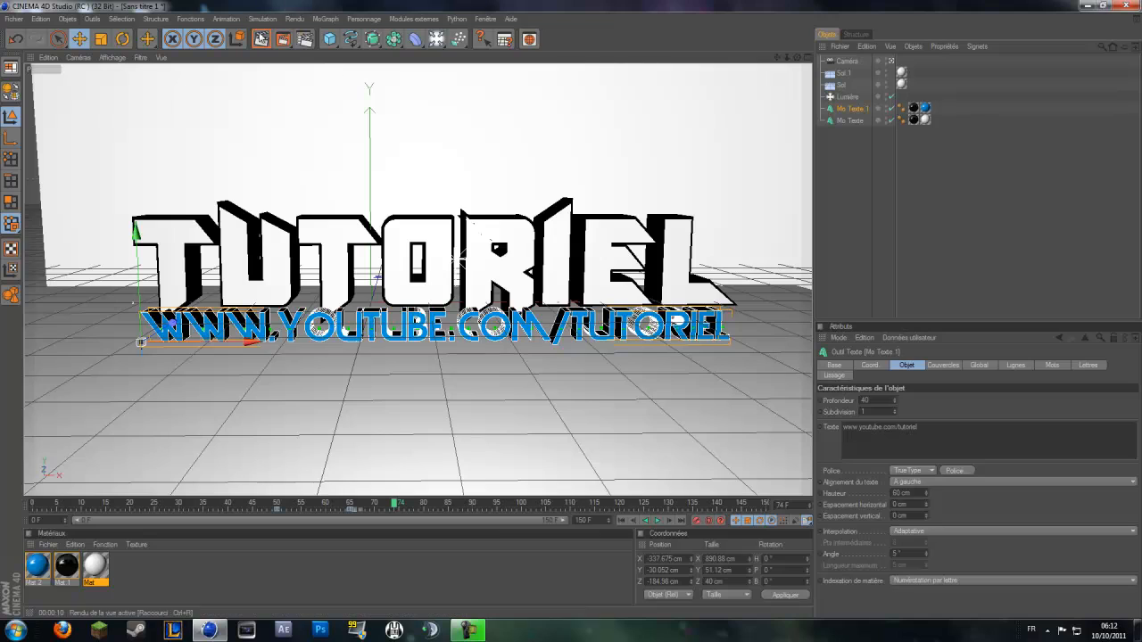
click(261, 39)
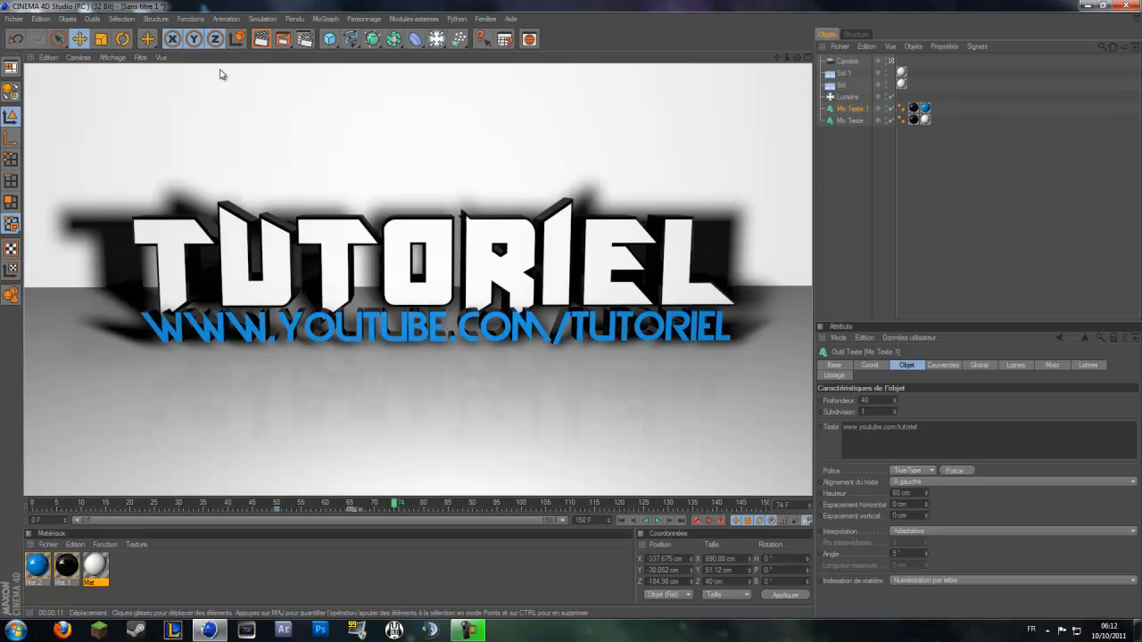
click(282, 41)
drag(322, 12, 399, 76)
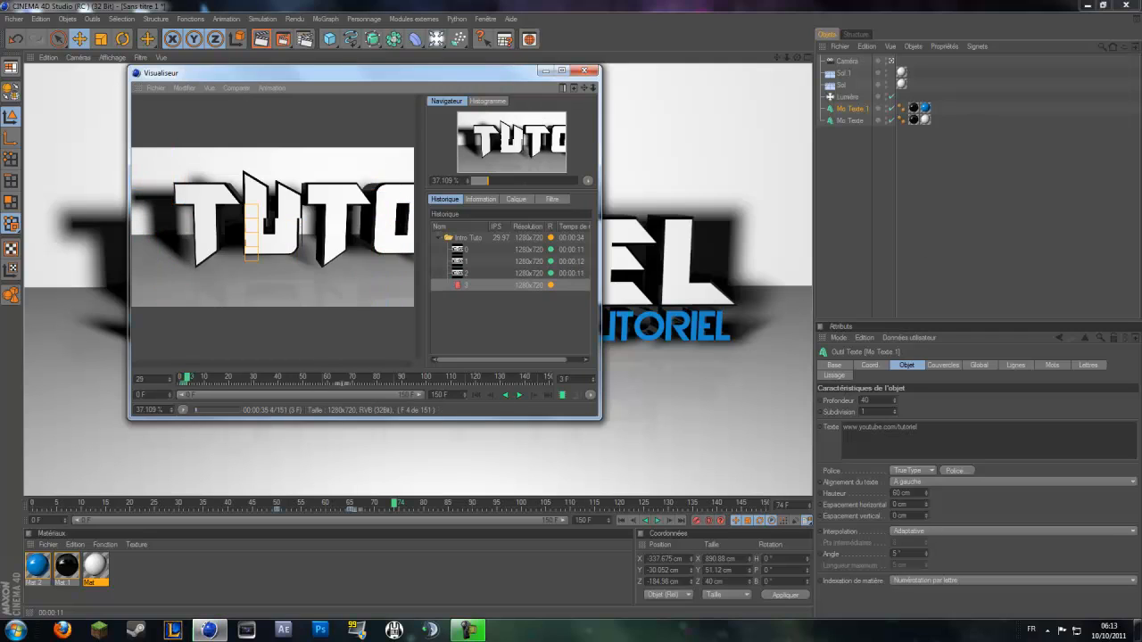
click(1107, 631)
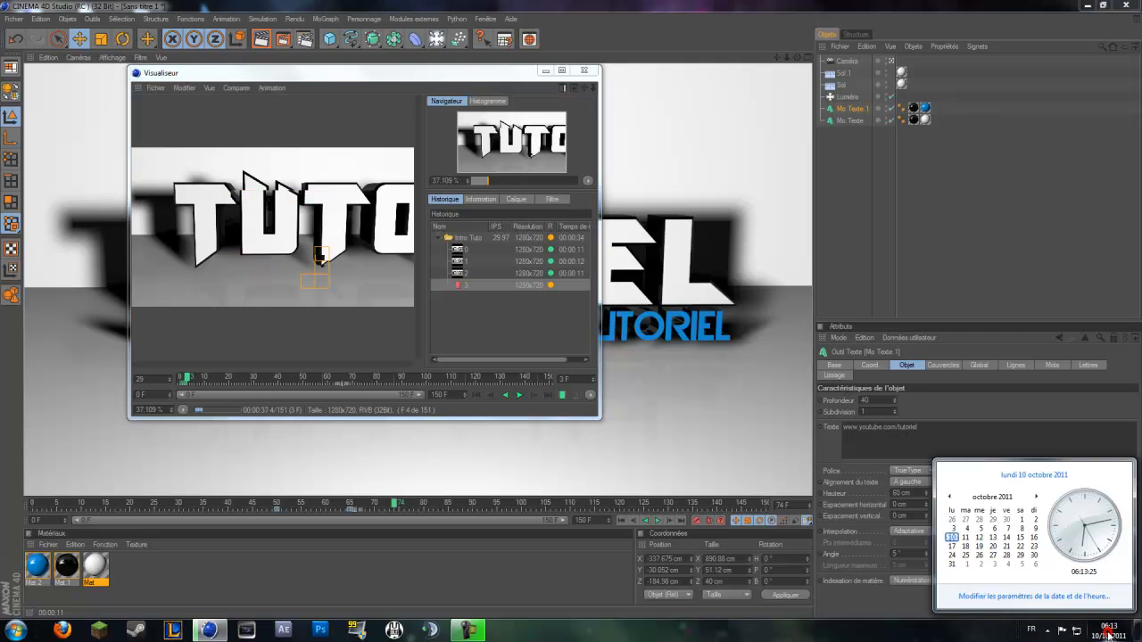
click(1108, 635)
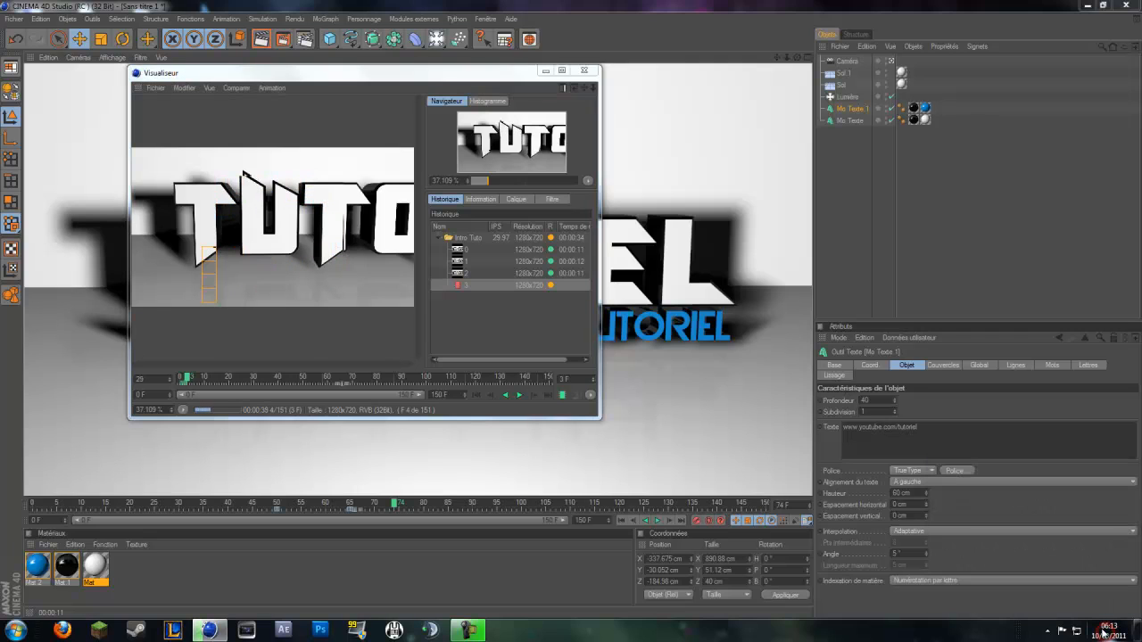